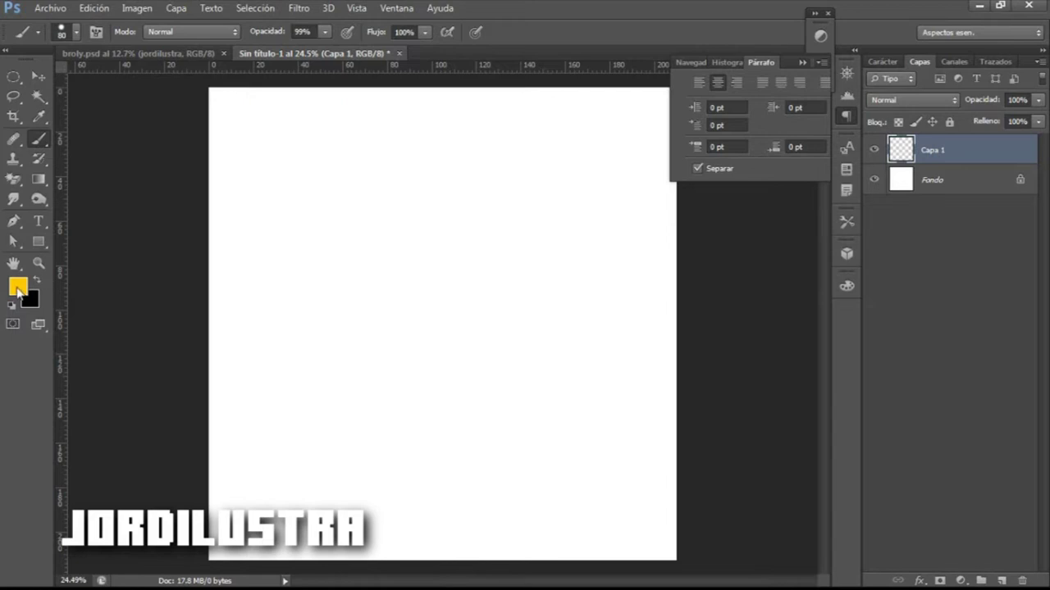
Change the foreground colour to a dark brown.
{"action": "left_click", "coordinate": [19, 288]}
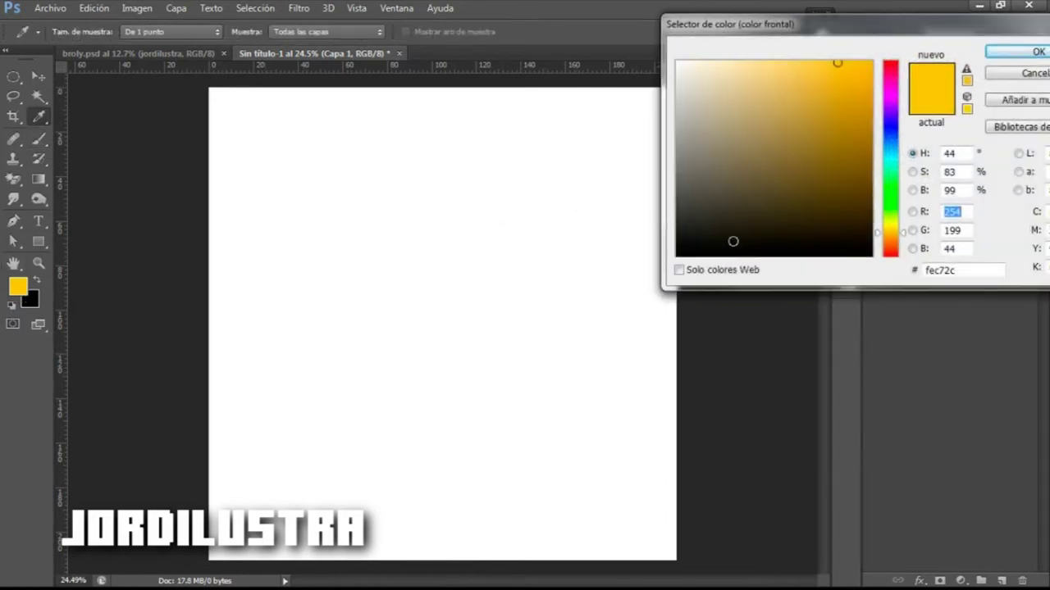
{"action": "left_click", "coordinate": [801, 205]}
{"action": "left_click", "coordinate": [807, 191]}
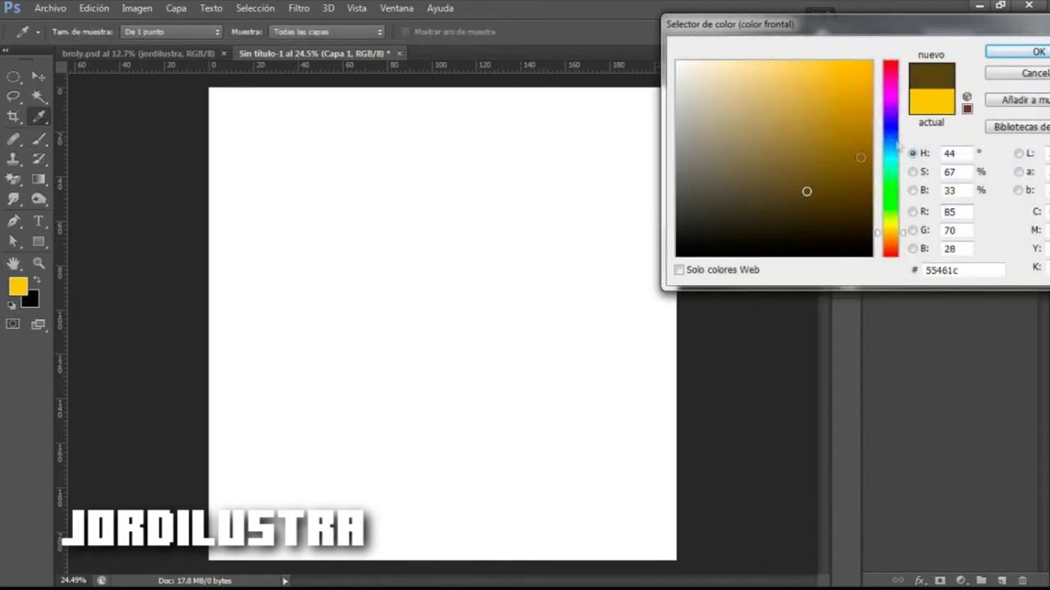
{"action": "left_click", "coordinate": [1017, 52]}
Set the brush size to 339 px and paint a filled brown disc in the upper middle of the canvas.
{"action": "key", "text": "b"}
{"action": "right_click", "coordinate": [473, 162]}
{"action": "left_click_drag", "start_coordinate": [604, 197], "coordinate": [608, 198]}
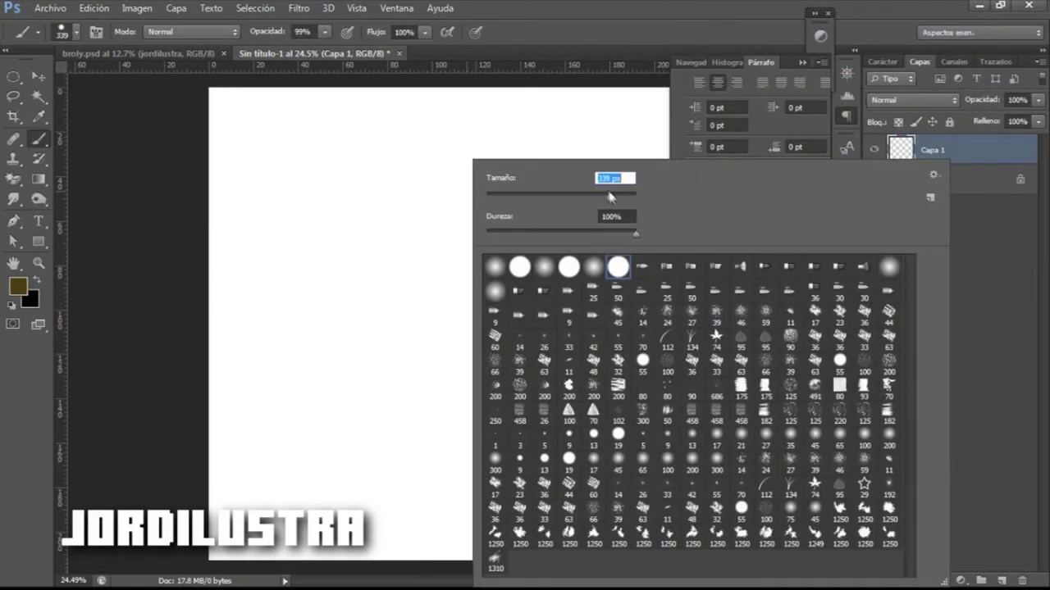
{"action": "key", "text": "Return"}
{"action": "mouse_move", "coordinate": [399, 215]}
{"action": "left_mouse_down"}
{"action": "mouse_move", "coordinate": [382, 222]}
{"action": "mouse_move", "coordinate": [447, 271]}
{"action": "mouse_move", "coordinate": [421, 258]}
{"action": "left_mouse_up"}
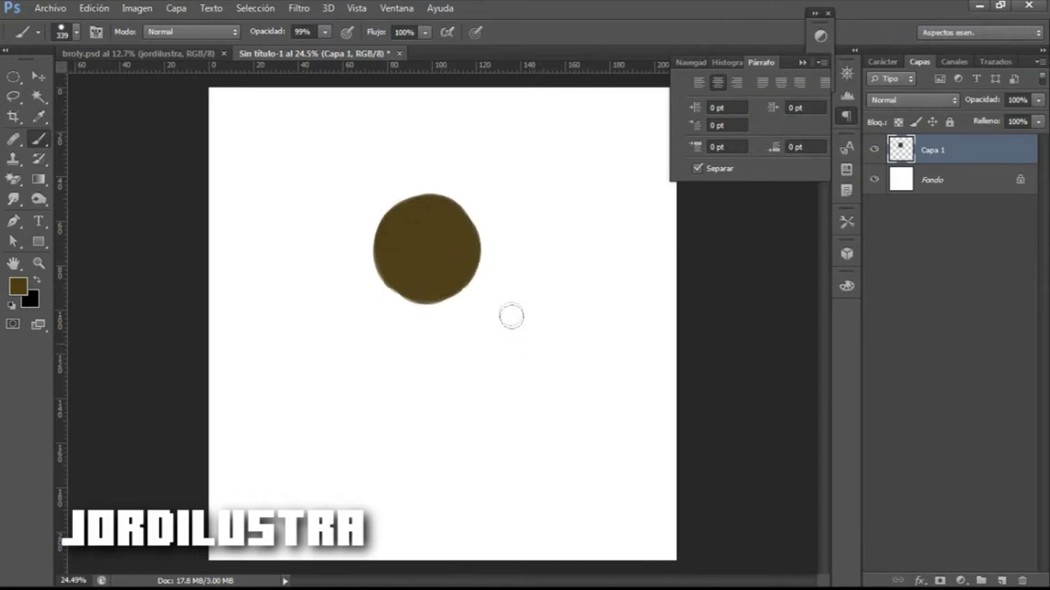
Add a new layer beneath the brown disc and fill it with the black background colour, undoing a trial brown fill first.
{"action": "left_click", "coordinate": [910, 182]}
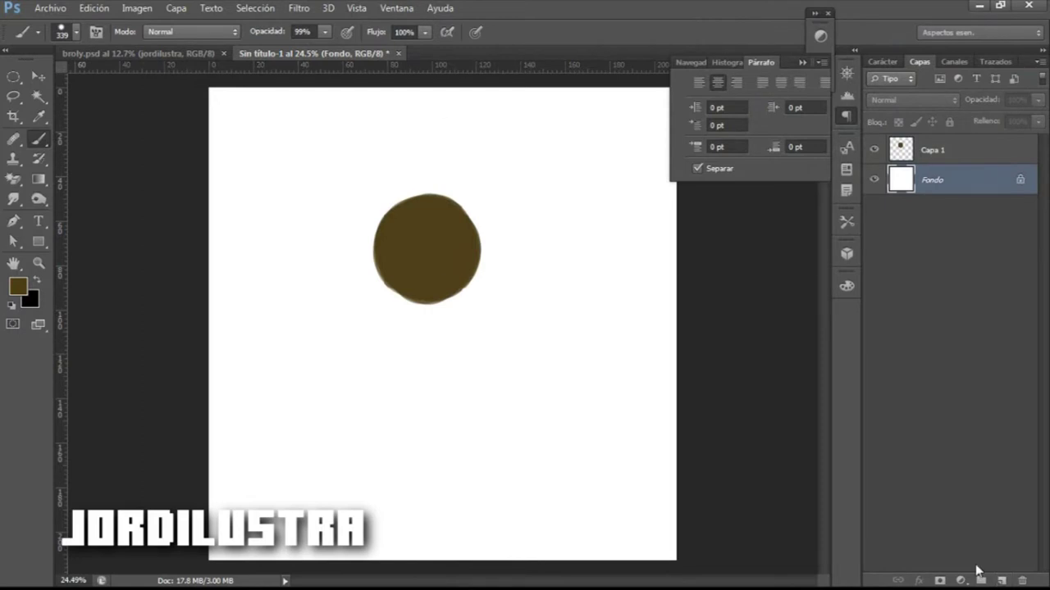
{"action": "left_click", "coordinate": [1002, 579]}
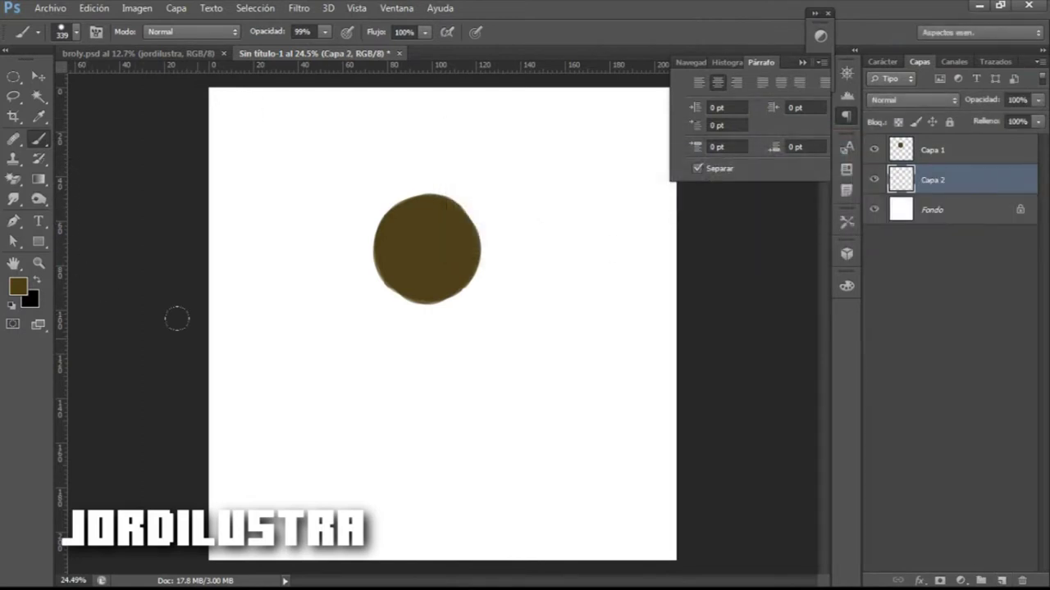
{"action": "key", "text": "alt+BackSpace"}
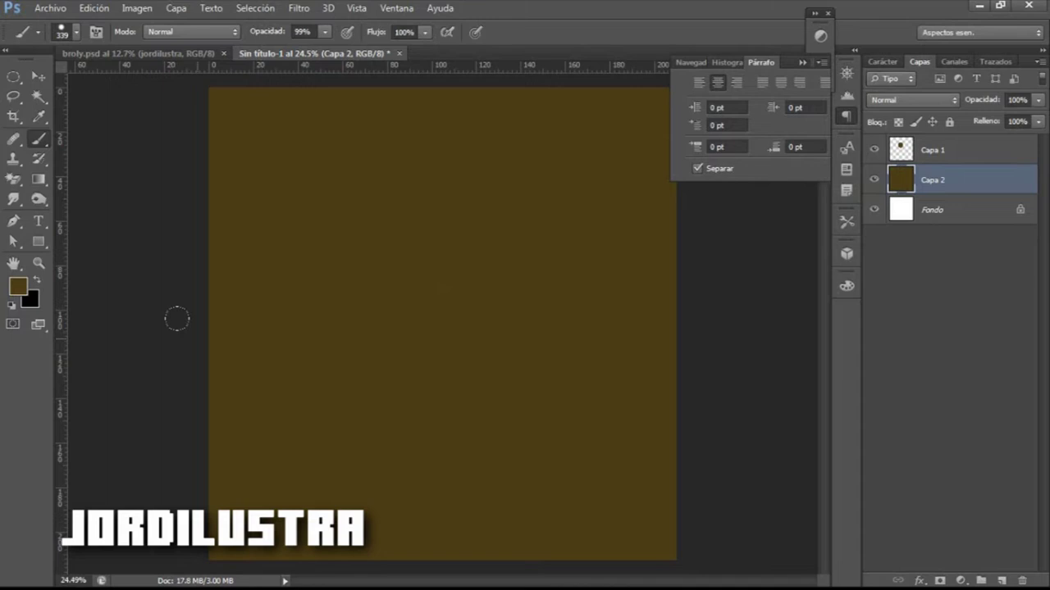
{"action": "key", "text": "ctrl+z"}
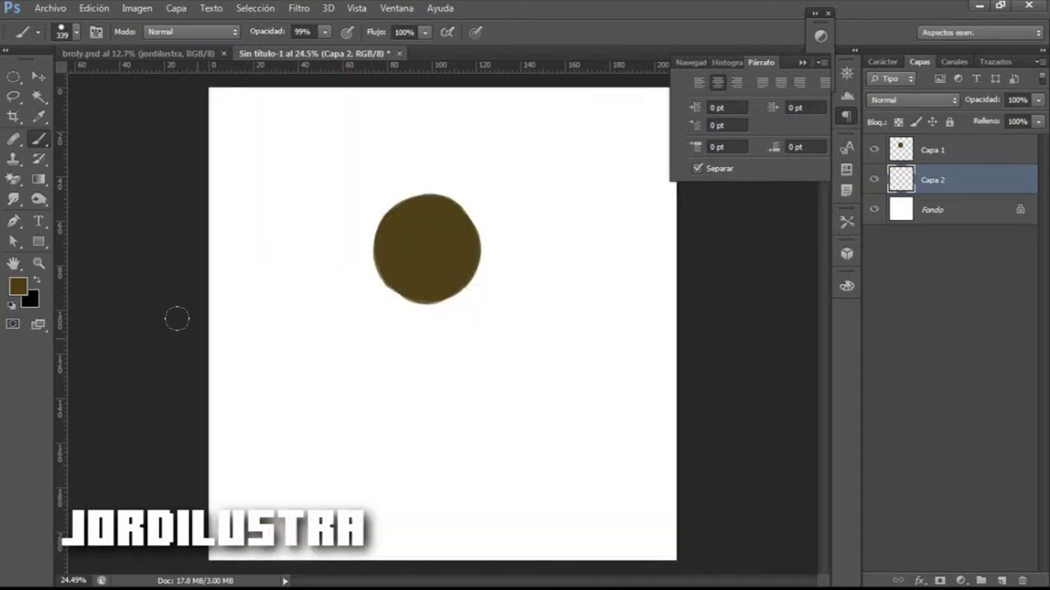
{"action": "key", "text": "ctrl+BackSpace"}
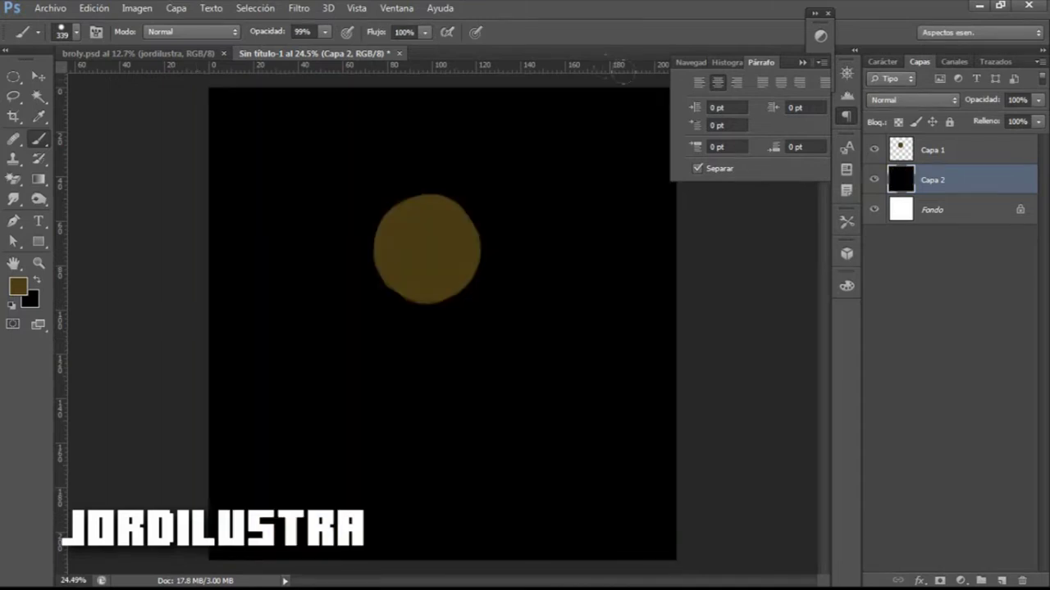
Compare the brown disc with and without the black layer by toggling the visibility of Capa 2.
{"action": "left_click", "coordinate": [874, 182]}
{"action": "left_click", "coordinate": [874, 180]}
{"action": "left_click", "coordinate": [874, 182]}
{"action": "left_click", "coordinate": [875, 183]}
{"action": "left_click", "coordinate": [902, 154]}
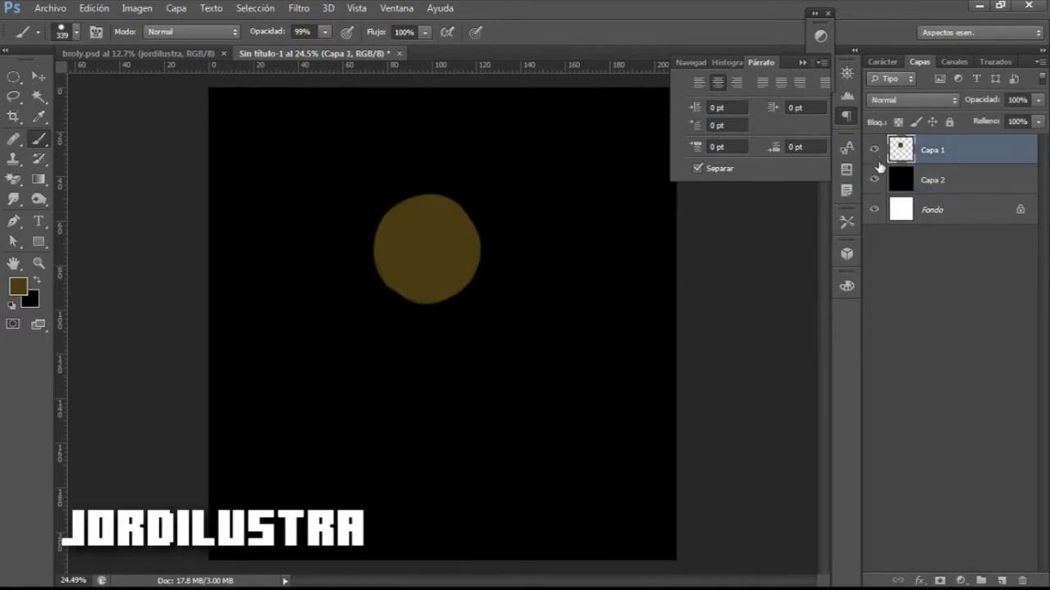
Set the background colour to dark grey 4a4a4a and fill Capa 2 with it.
{"action": "left_click", "coordinate": [894, 185]}
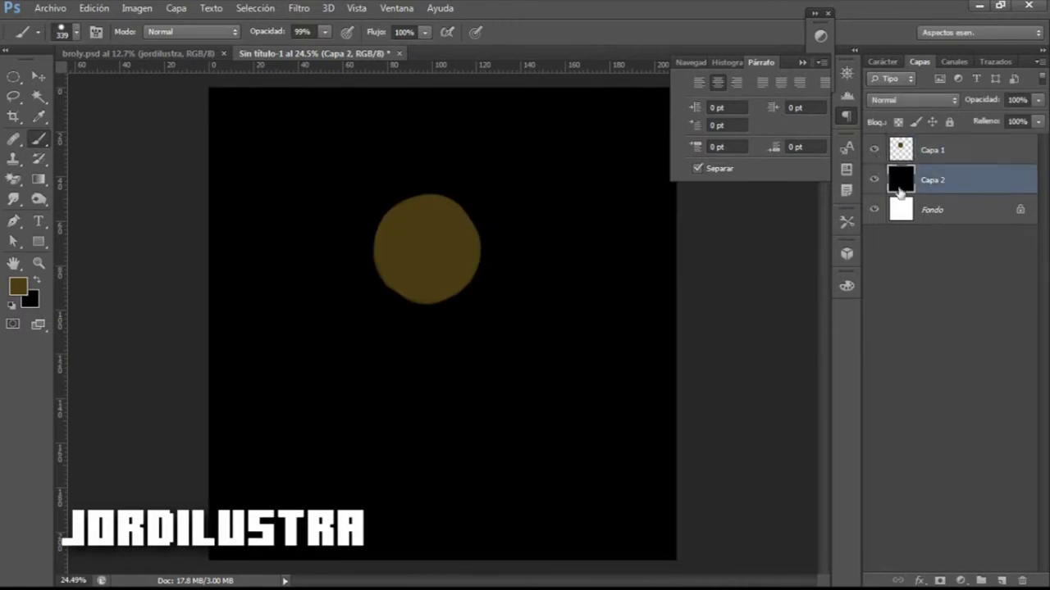
{"action": "left_click", "coordinate": [31, 302]}
{"action": "left_click_drag", "start_coordinate": [715, 222], "coordinate": [672, 200]}
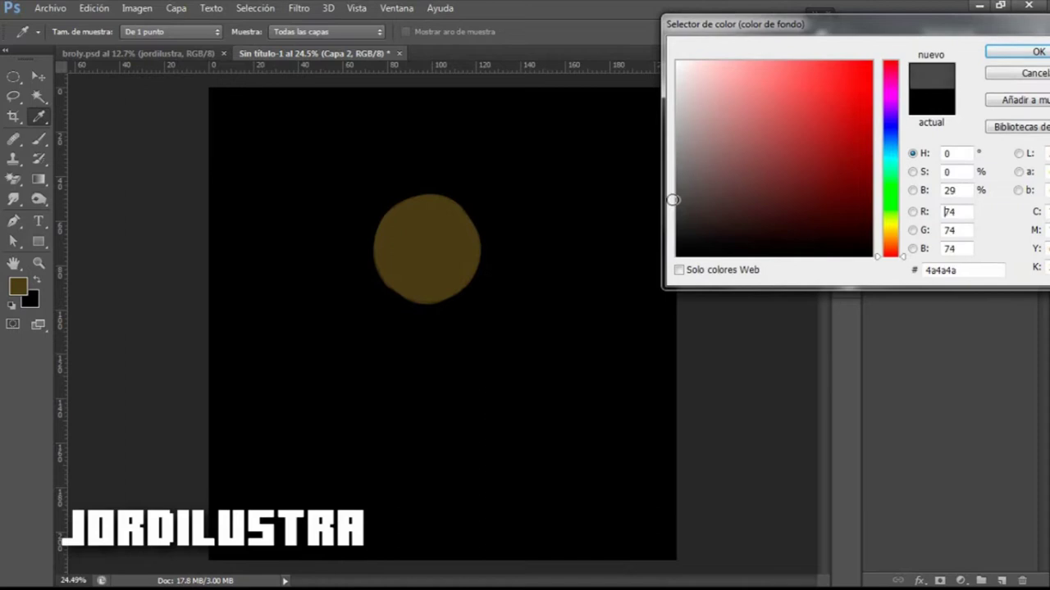
{"action": "left_click", "coordinate": [1015, 51]}
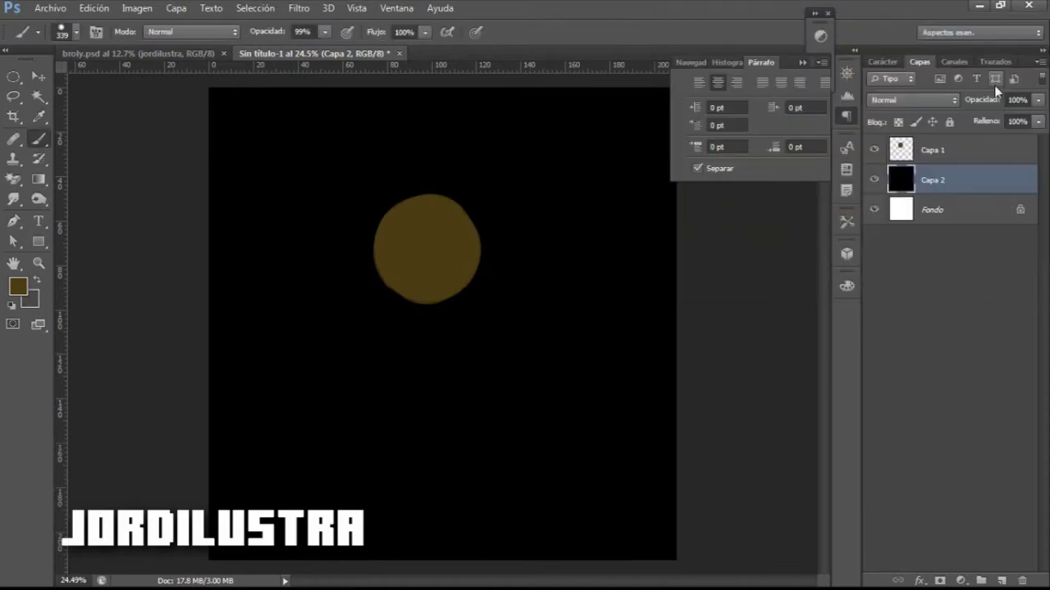
{"action": "key", "text": "ctrl+BackSpace"}
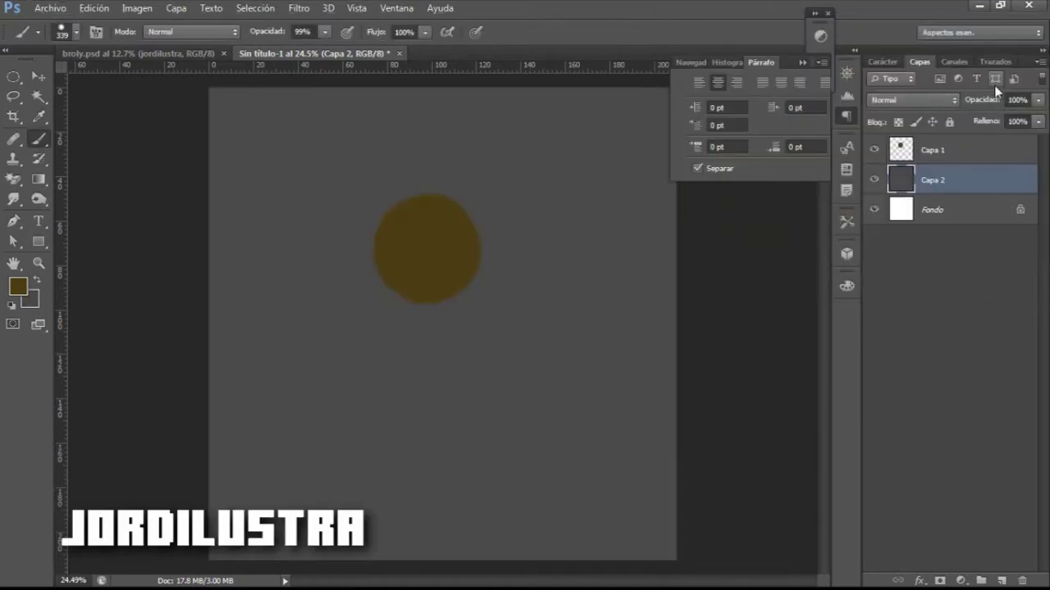
Delete the brown disc's layer Capa 1 and fully lock the grey layer Capa 2.
{"action": "left_click", "coordinate": [919, 209]}
{"action": "left_click", "coordinate": [914, 160]}
{"action": "key", "text": "Delete"}
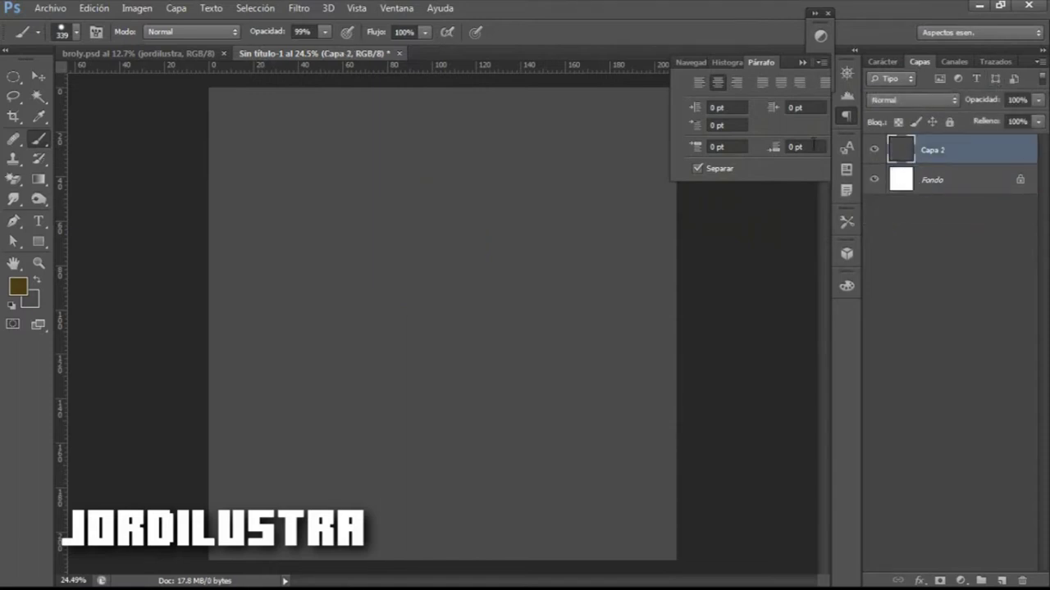
{"action": "left_click", "coordinate": [950, 121]}
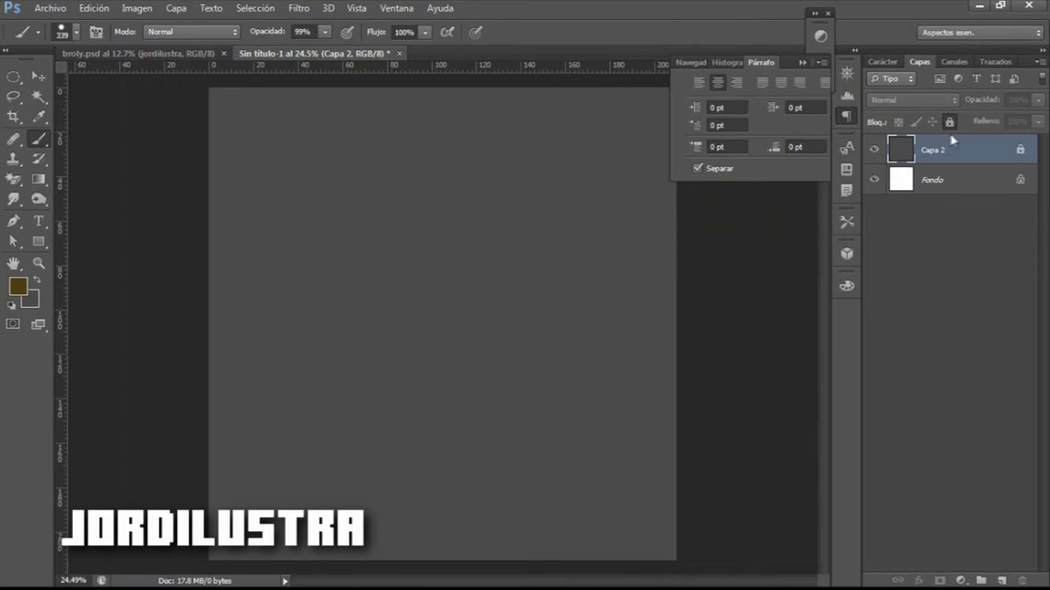
Add a new layer above the grey one and make a large circular selection near the middle of the canvas.
{"action": "key", "text": "ctrl+shift+n"}
{"action": "key", "text": "Return"}
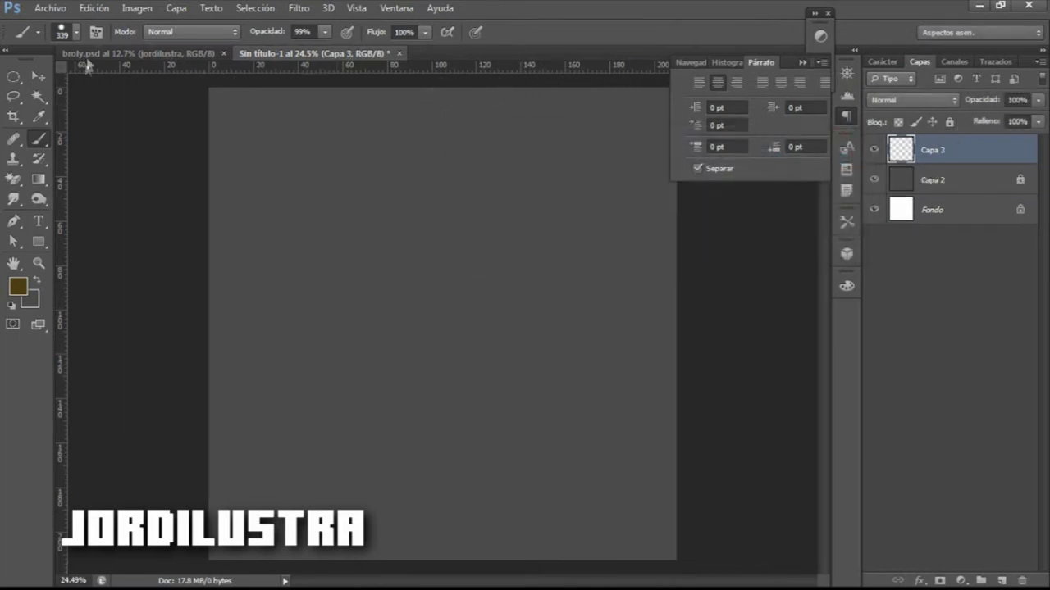
{"action": "left_click_drag", "start_coordinate": [13, 76], "coordinate": [70, 94]}
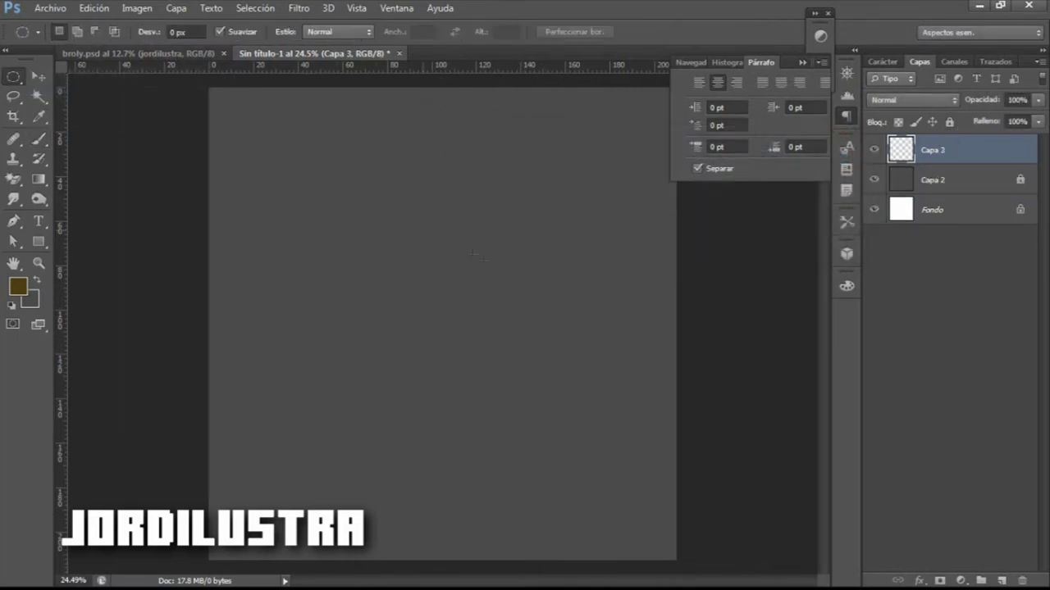
{"action": "left_click_drag", "start_coordinate": [449, 254], "coordinate": [478, 284]}
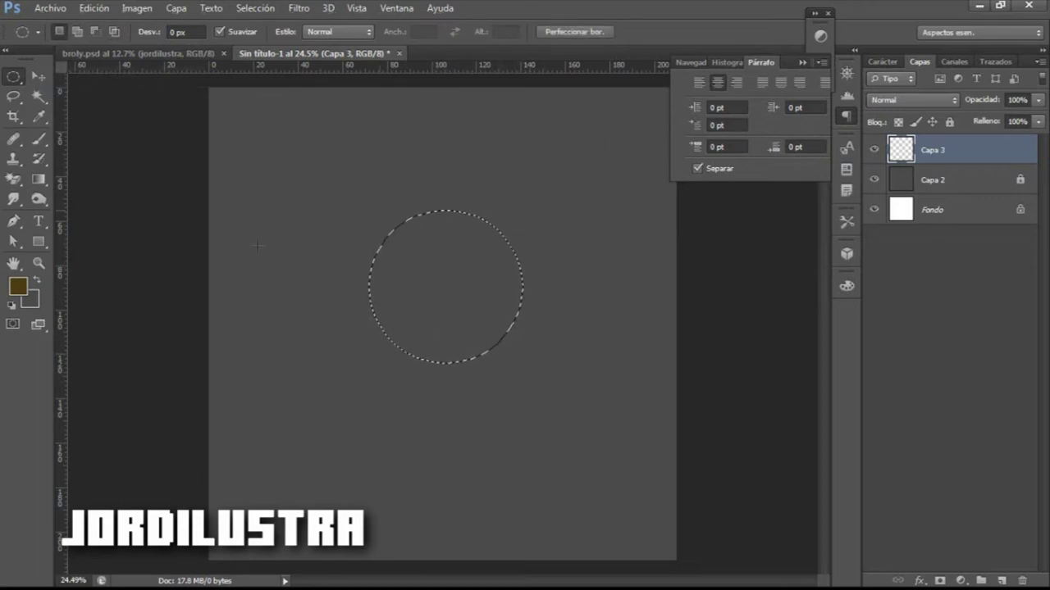
Set the foreground colour to crimson 9a2a47.
{"action": "key", "text": "i"}
{"action": "left_click", "coordinate": [17, 285]}
{"action": "left_click_drag", "start_coordinate": [885, 87], "coordinate": [887, 69]}
{"action": "left_click", "coordinate": [843, 115]}
{"action": "left_click", "coordinate": [845, 115]}
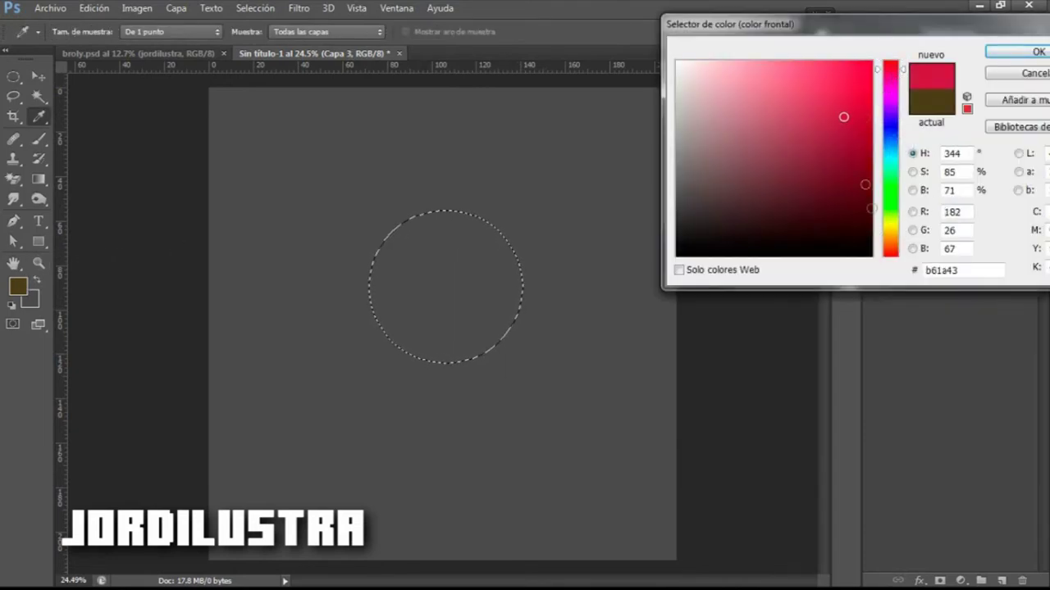
{"action": "mouse_move", "coordinate": [844, 116]}
{"action": "left_mouse_down"}
{"action": "mouse_move", "coordinate": [855, 114]}
{"action": "mouse_move", "coordinate": [860, 133]}
{"action": "left_mouse_up"}
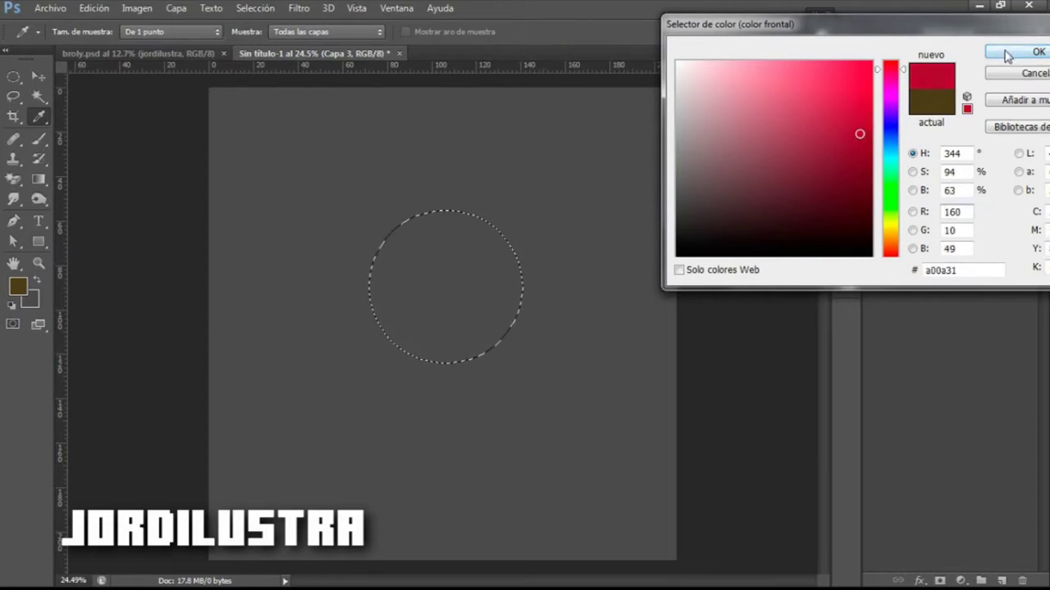
{"action": "left_click", "coordinate": [819, 137]}
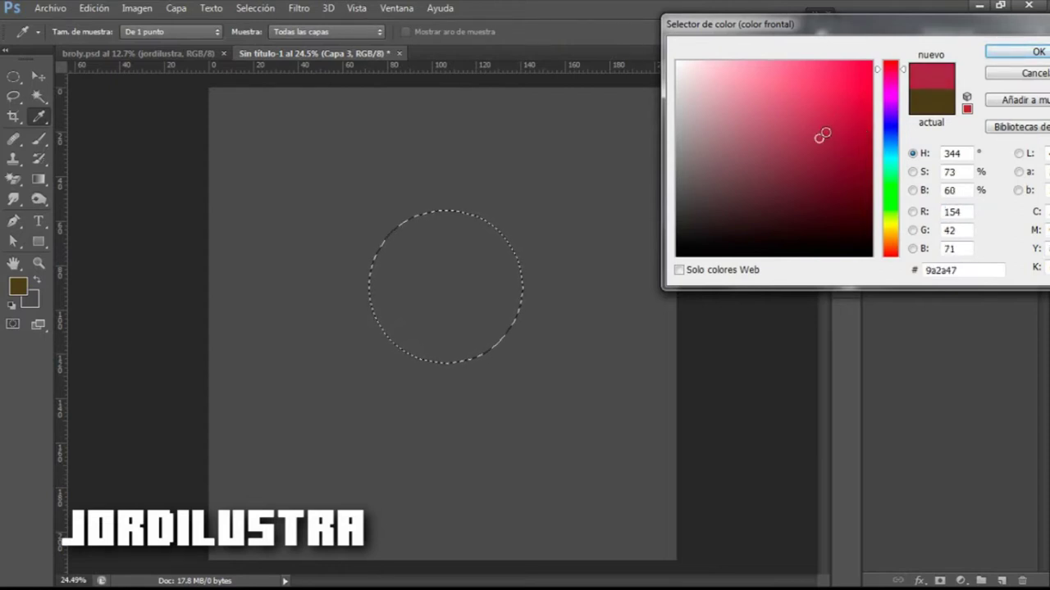
{"action": "left_click", "coordinate": [1017, 52]}
Fill the circular selection with the crimson foreground colour, deselect it, and lock the transparent pixels of Capa 3.
{"action": "key", "text": "alt+BackSpace"}
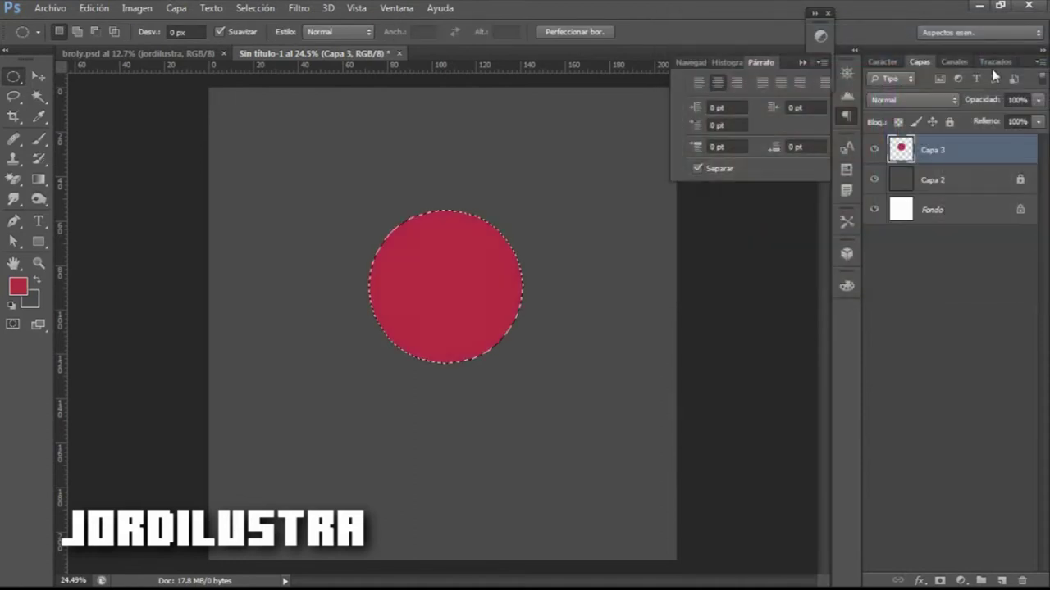
{"action": "key", "text": "ctrl+d"}
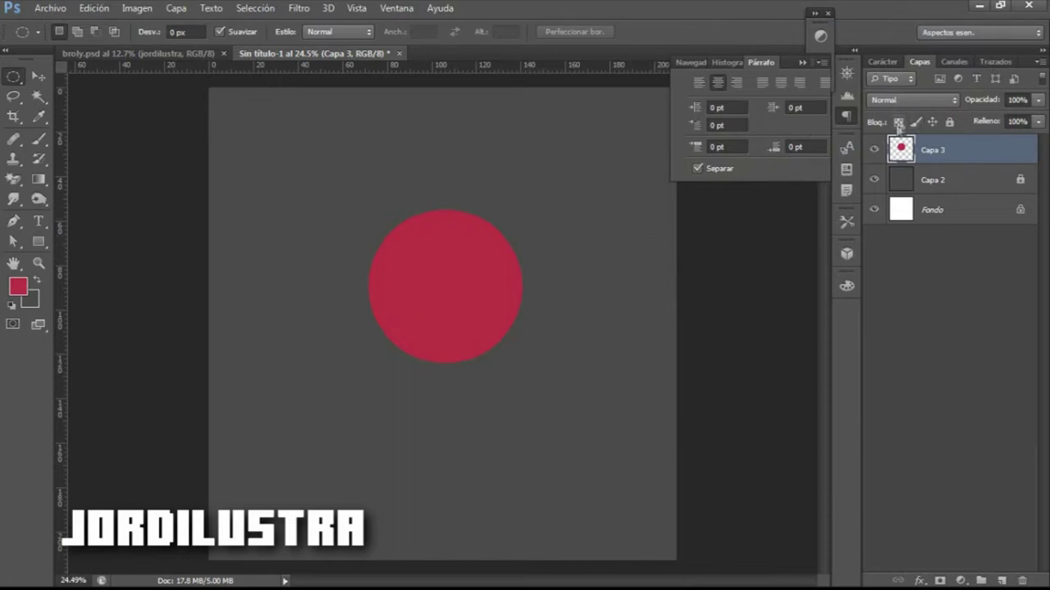
{"action": "left_click", "coordinate": [803, 62]}
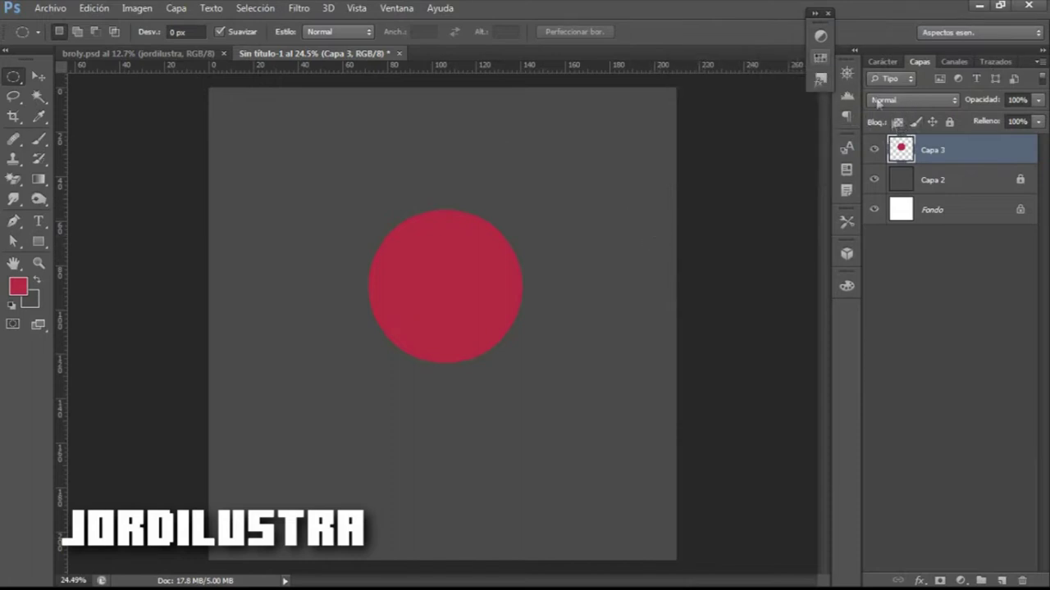
{"action": "left_click", "coordinate": [899, 122]}
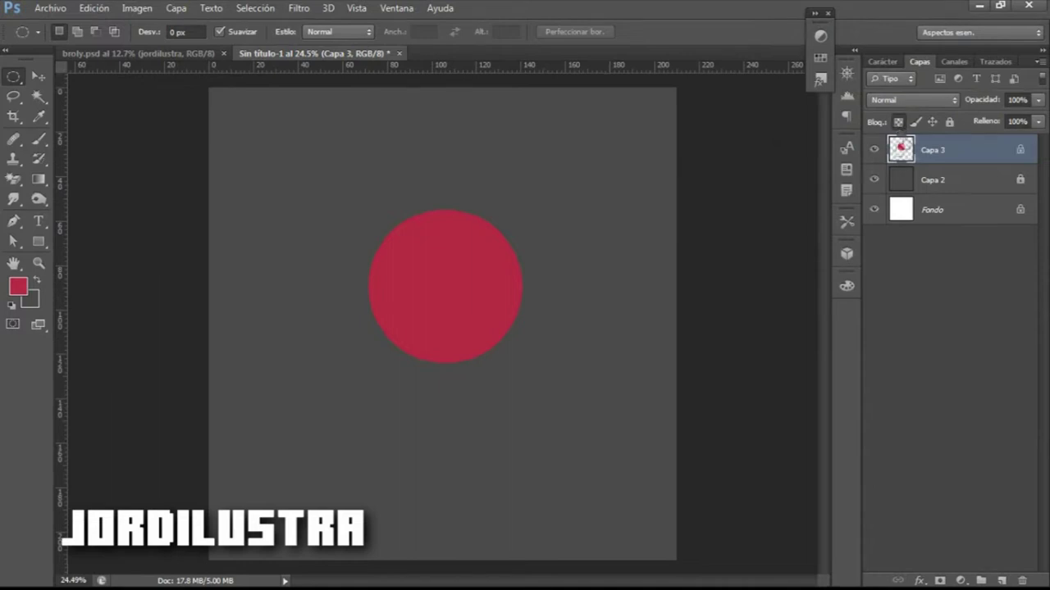
Set up the Brush with dark red 480013 as foreground colour and a size of 88 px.
{"action": "left_click", "coordinate": [39, 139]}
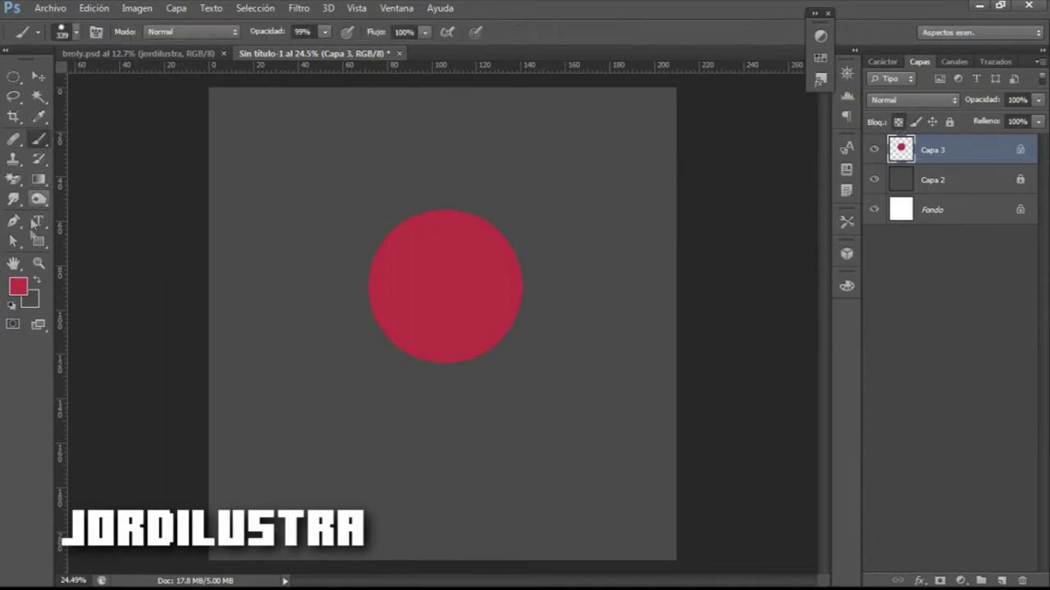
{"action": "left_click", "coordinate": [17, 292]}
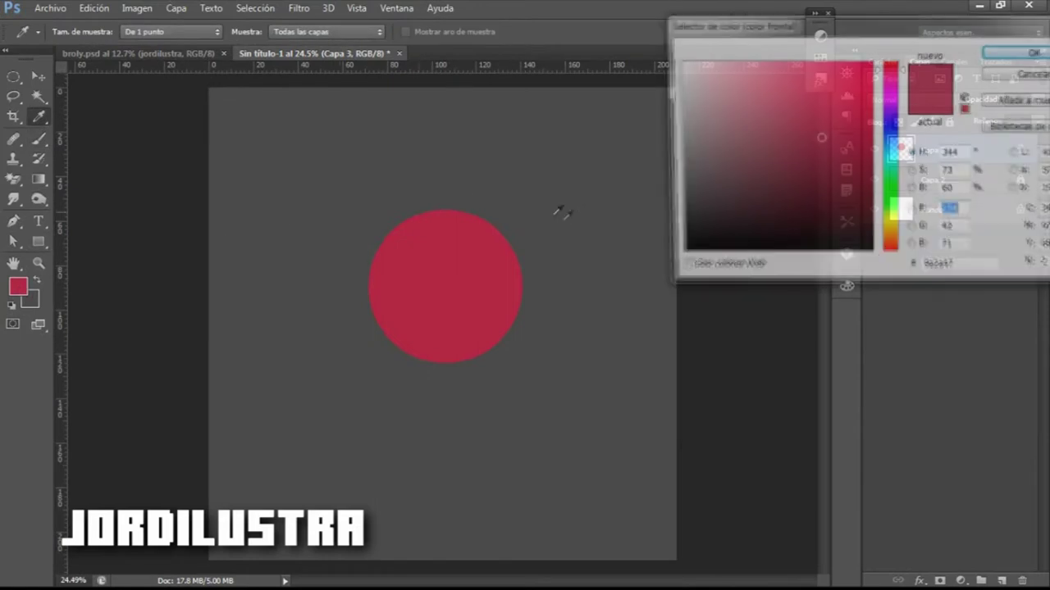
{"action": "left_click", "coordinate": [870, 202]}
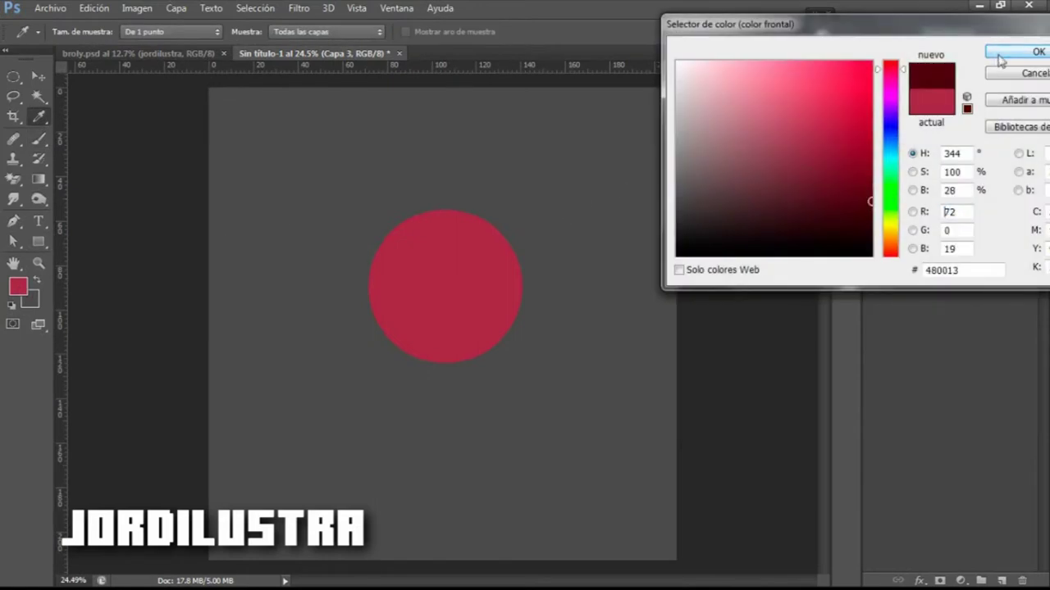
{"action": "left_click", "coordinate": [1027, 52]}
{"action": "right_click", "coordinate": [534, 119]}
{"action": "left_click", "coordinate": [633, 188]}
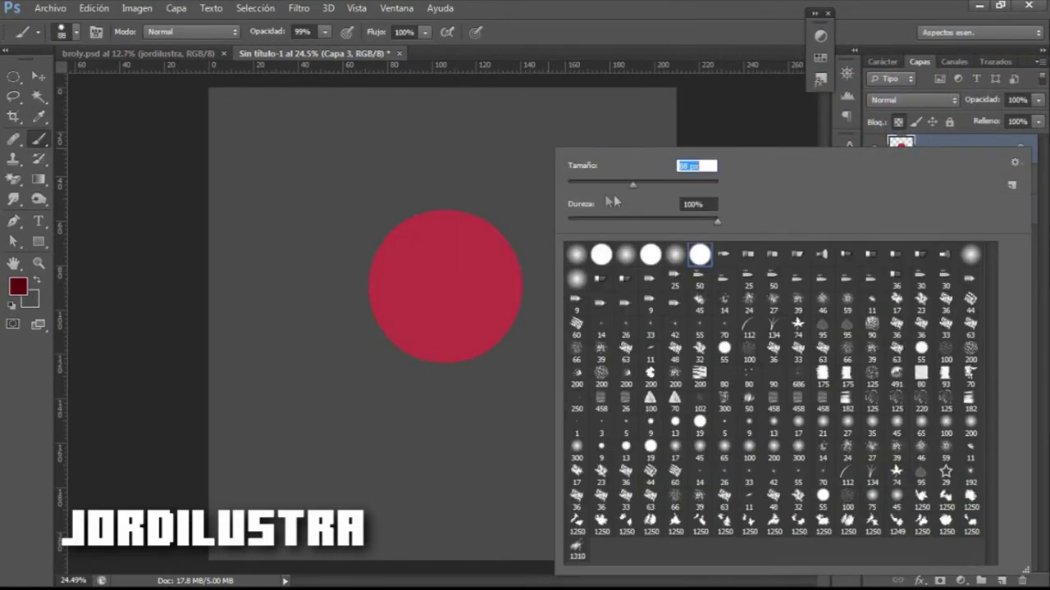
{"action": "left_click", "coordinate": [375, 180]}
Try dark red brush strokes across the transparency-locked crimson circle, and undo all of them.
{"action": "mouse_move", "coordinate": [344, 209]}
{"action": "left_mouse_down"}
{"action": "mouse_move", "coordinate": [621, 469]}
{"action": "mouse_move", "coordinate": [361, 70]}
{"action": "mouse_move", "coordinate": [543, 309]}
{"action": "mouse_move", "coordinate": [356, 382]}
{"action": "mouse_move", "coordinate": [451, 410]}
{"action": "mouse_move", "coordinate": [513, 294]}
{"action": "left_mouse_up"}
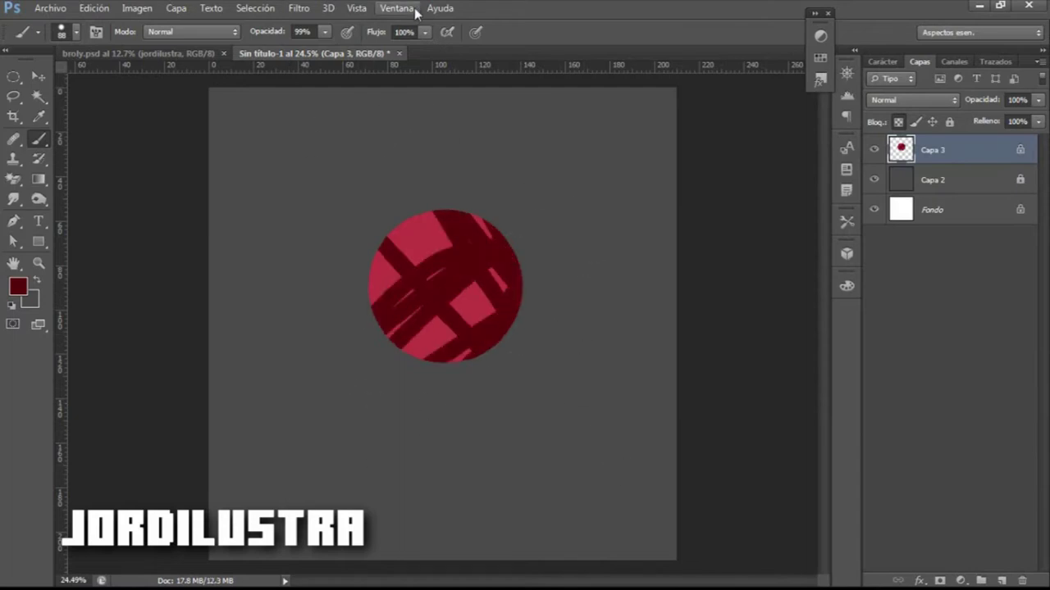
{"action": "key", "text": "ctrl+alt+z"}
{"action": "key", "text": "ctrl+alt+z"}
{"action": "key", "text": "ctrl+alt+z"}
{"action": "key", "text": "ctrl+alt+z"}
{"action": "key", "text": "ctrl+alt+z"}
{"action": "key", "text": "ctrl+alt+z"}
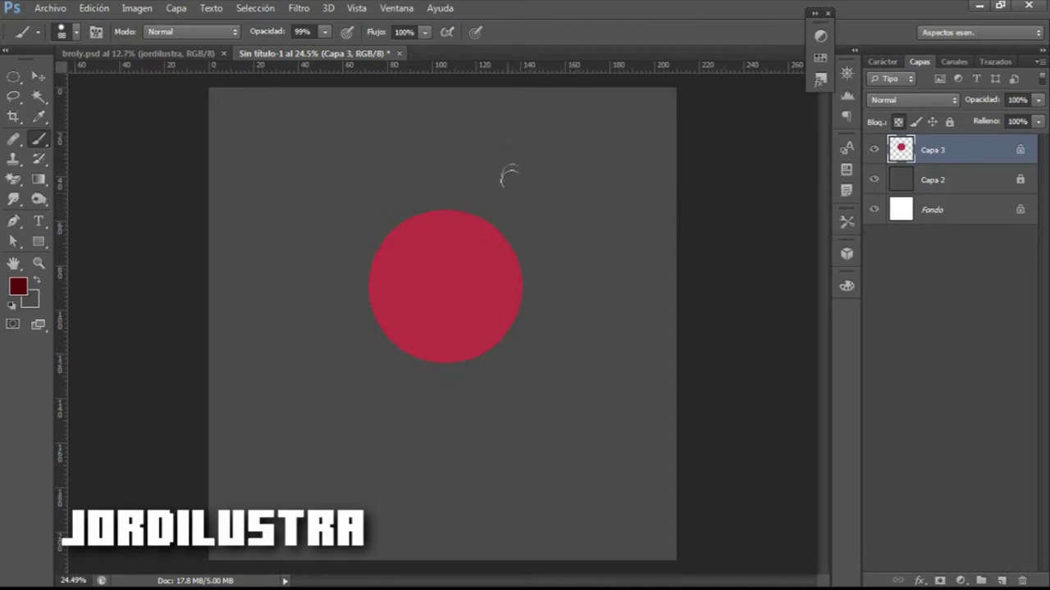
Arrange the crimson circle at the canvas's upper left with a duplicate to its right, and return to the Brush tool.
{"action": "key", "text": "v"}
{"action": "left_click_drag", "start_coordinate": [485, 266], "coordinate": [545, 229]}
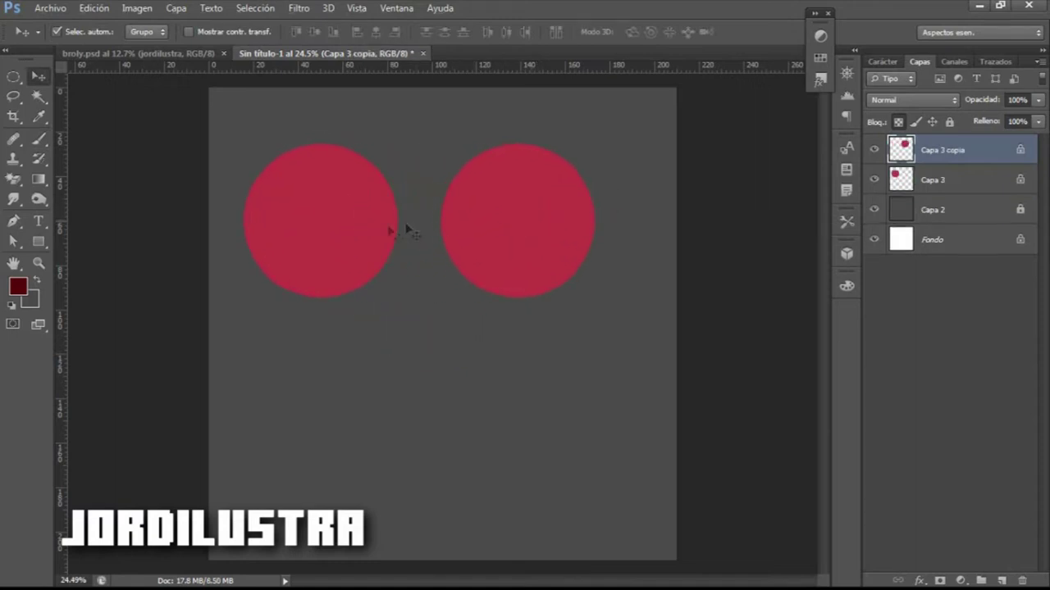
{"action": "left_click", "coordinate": [333, 244]}
{"action": "left_click_drag", "start_coordinate": [352, 241], "coordinate": [366, 244]}
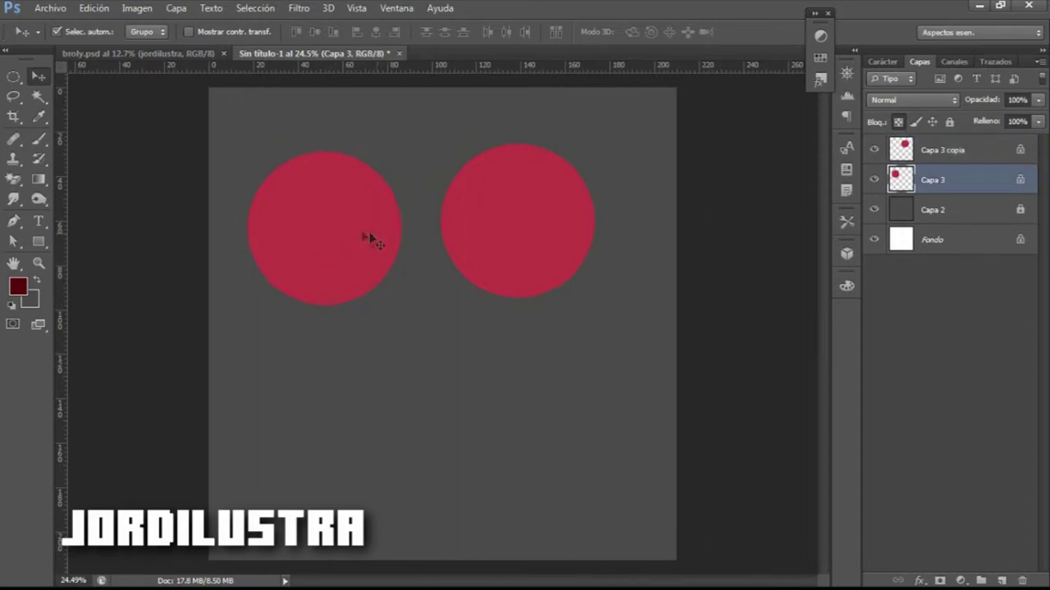
{"action": "left_click", "coordinate": [39, 138]}
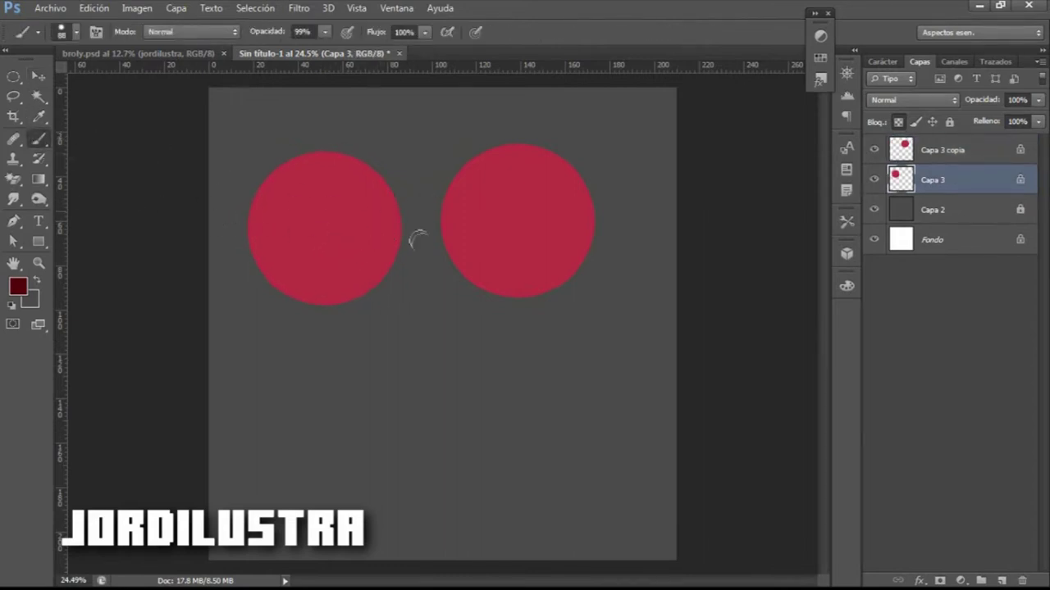
Set the soft brush size to 825 px with 0% hardness.
{"action": "right_click", "coordinate": [404, 237]}
{"action": "left_click", "coordinate": [532, 266]}
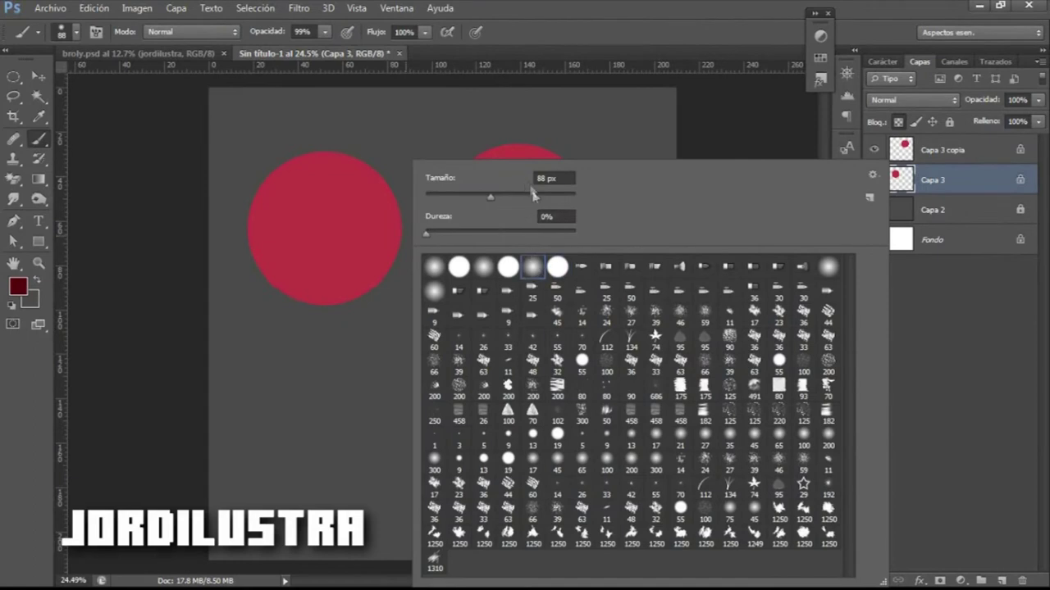
{"action": "left_click_drag", "start_coordinate": [532, 195], "coordinate": [559, 198]}
{"action": "key", "text": "Return"}
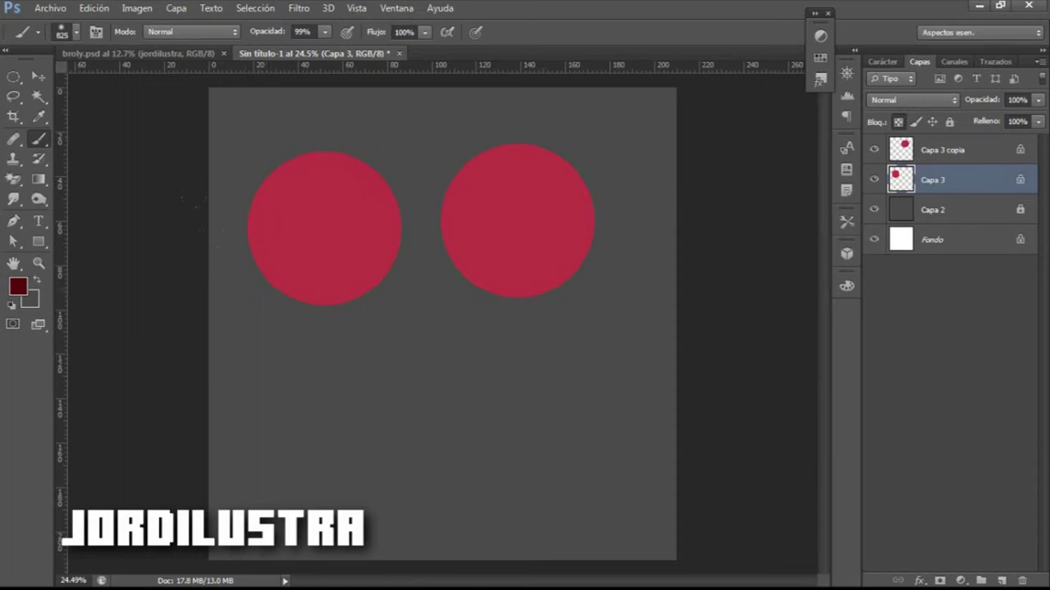
Move both crimson circles down to the canvas's middle, spaced side by side, and return to the Brush tool.
{"action": "left_click", "coordinate": [39, 76]}
{"action": "left_click_drag", "start_coordinate": [559, 247], "coordinate": [601, 327]}
{"action": "left_click_drag", "start_coordinate": [319, 261], "coordinate": [312, 340]}
{"action": "mouse_move", "coordinate": [562, 313]}
{"action": "left_mouse_down"}
{"action": "mouse_move", "coordinate": [572, 319]}
{"action": "mouse_move", "coordinate": [558, 320]}
{"action": "left_mouse_up"}
{"action": "left_click_drag", "start_coordinate": [334, 305], "coordinate": [361, 321]}
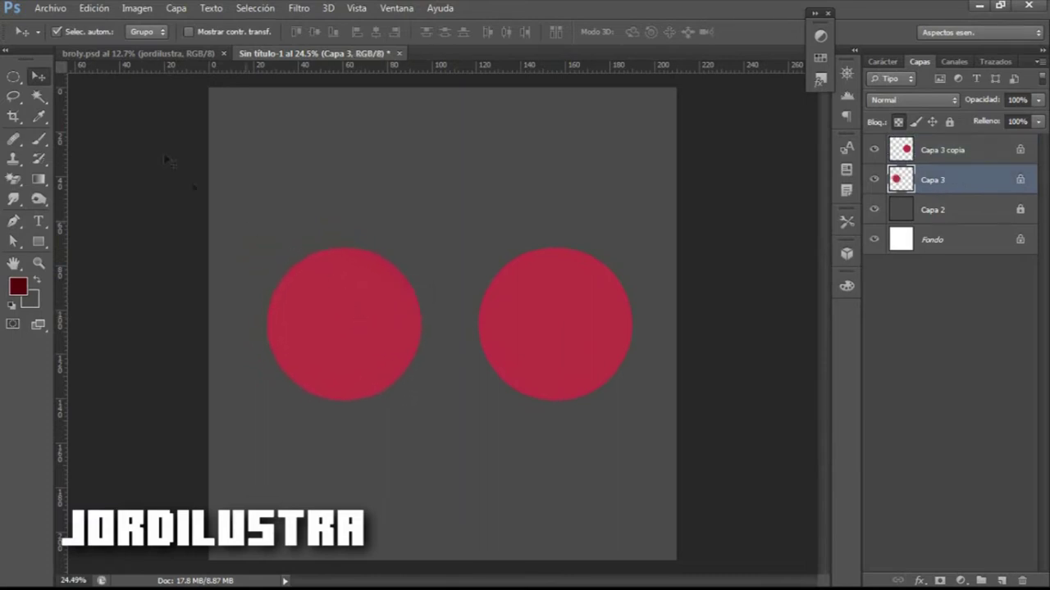
{"action": "left_click", "coordinate": [40, 141]}
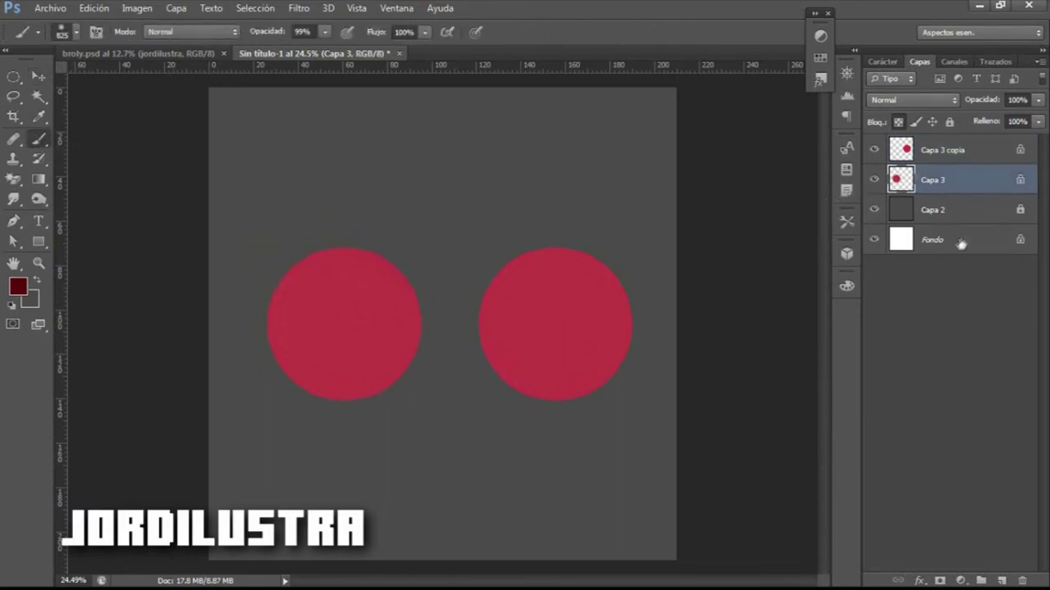
Create a new layer above Capa 3 copia.
{"action": "left_click", "coordinate": [931, 147]}
{"action": "key", "text": "ctrl+shift+n"}
{"action": "key", "text": "Return"}
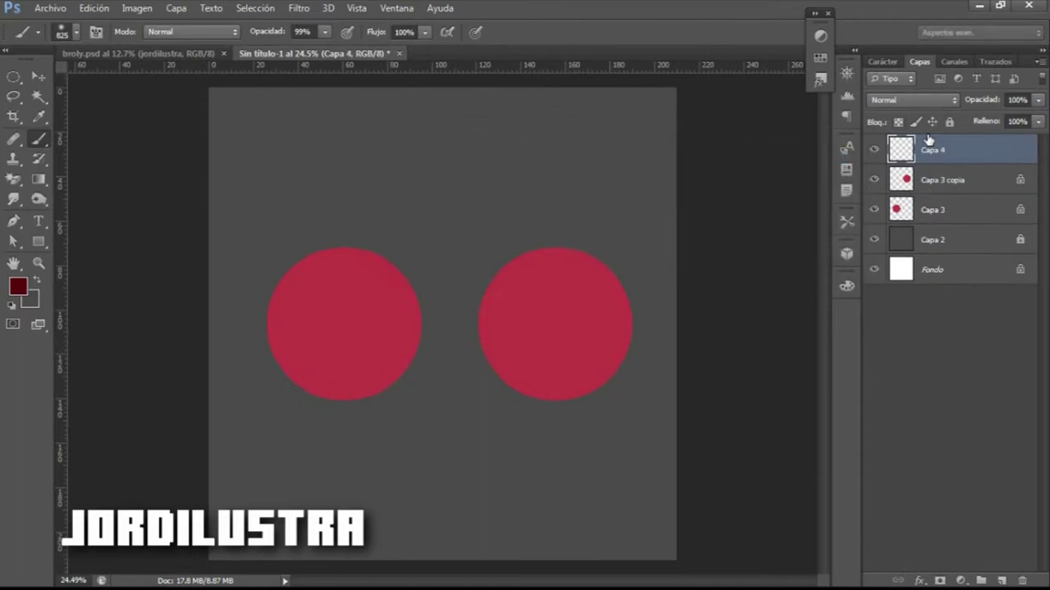
Set the foreground colour to pale yellow feffb1 and return to the Brush tool.
{"action": "key", "text": "i"}
{"action": "left_click", "coordinate": [19, 285]}
{"action": "left_click", "coordinate": [890, 223]}
{"action": "left_click", "coordinate": [788, 99]}
{"action": "left_click", "coordinate": [737, 50]}
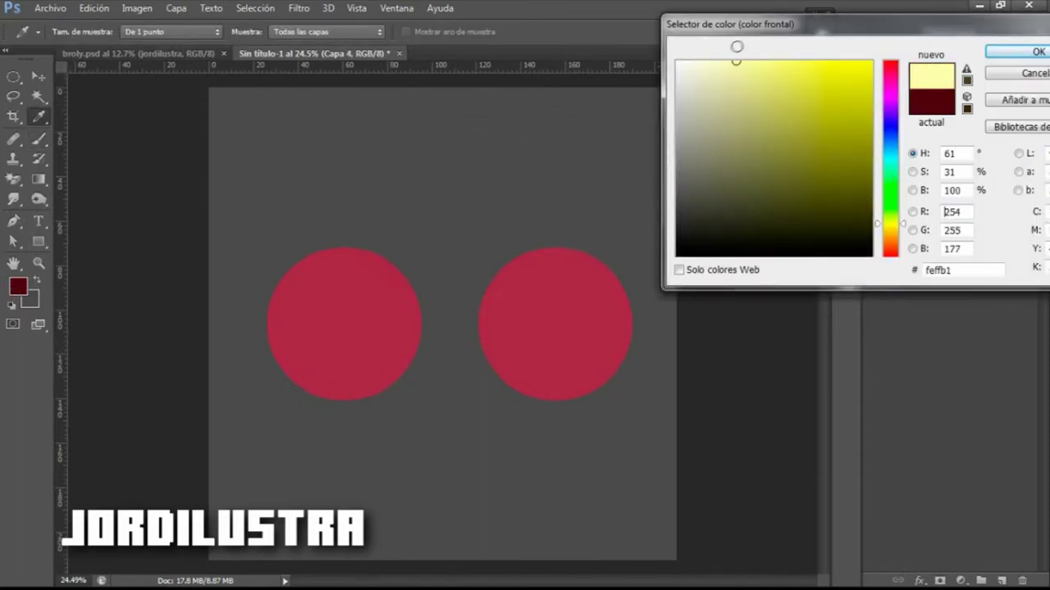
{"action": "left_click", "coordinate": [1009, 53]}
{"action": "key", "text": "b"}
Choose a hard round brush at 83 px with 100% hardness and let pen pressure control its size.
{"action": "right_click", "coordinate": [499, 145]}
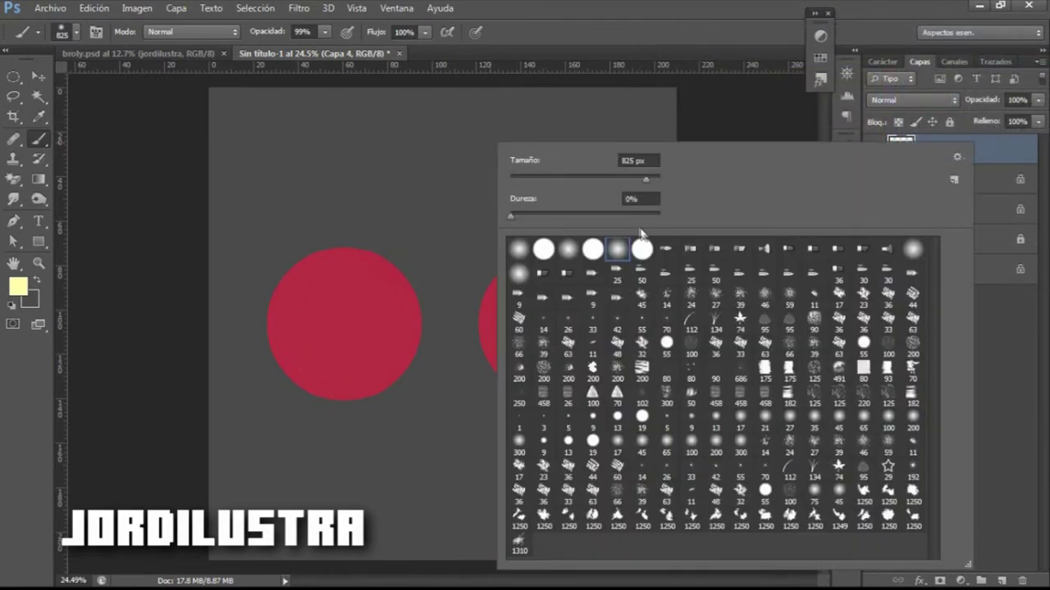
{"action": "left_click", "coordinate": [642, 250]}
{"action": "left_click_drag", "start_coordinate": [586, 179], "coordinate": [553, 170]}
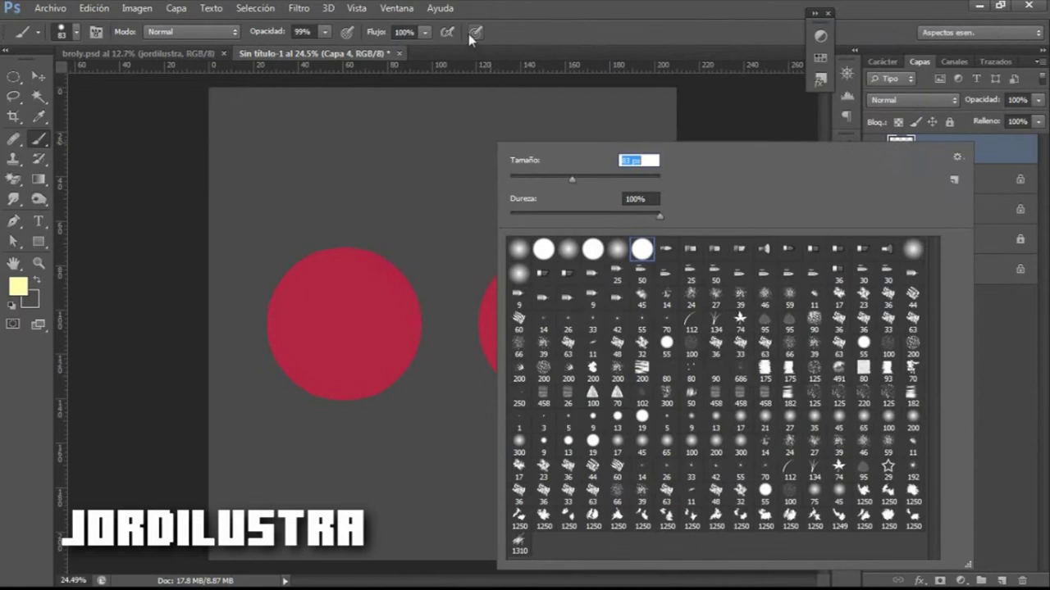
{"action": "key", "text": "Return"}
Paint a pale yellow arrow pointing down at each crimson circle, and fully lock the arrow layer.
{"action": "left_click_drag", "start_coordinate": [379, 117], "coordinate": [351, 217]}
{"action": "mouse_move", "coordinate": [345, 172]}
{"action": "left_mouse_down"}
{"action": "mouse_move", "coordinate": [352, 219]}
{"action": "mouse_move", "coordinate": [375, 201]}
{"action": "left_mouse_up"}
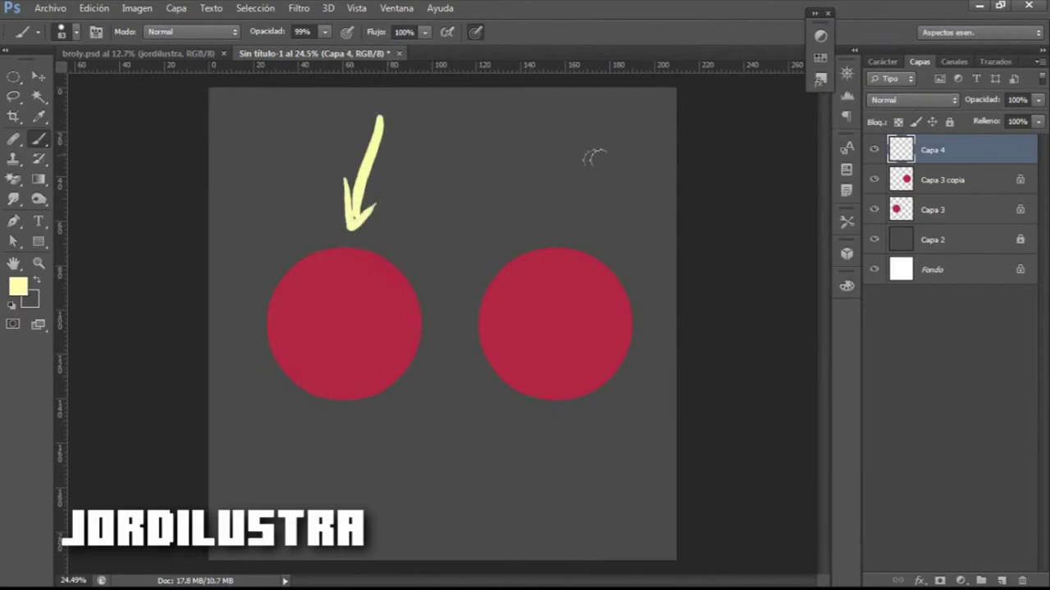
{"action": "left_click_drag", "start_coordinate": [607, 125], "coordinate": [563, 223]}
{"action": "left_click_drag", "start_coordinate": [556, 184], "coordinate": [560, 229]}
{"action": "left_click_drag", "start_coordinate": [560, 230], "coordinate": [589, 201]}
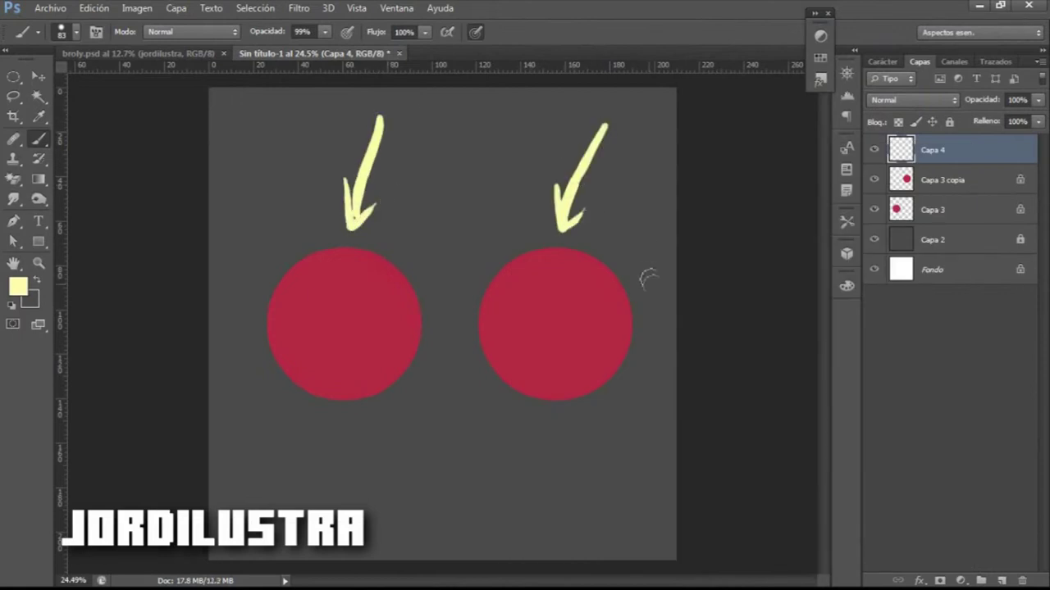
{"action": "left_click", "coordinate": [949, 122]}
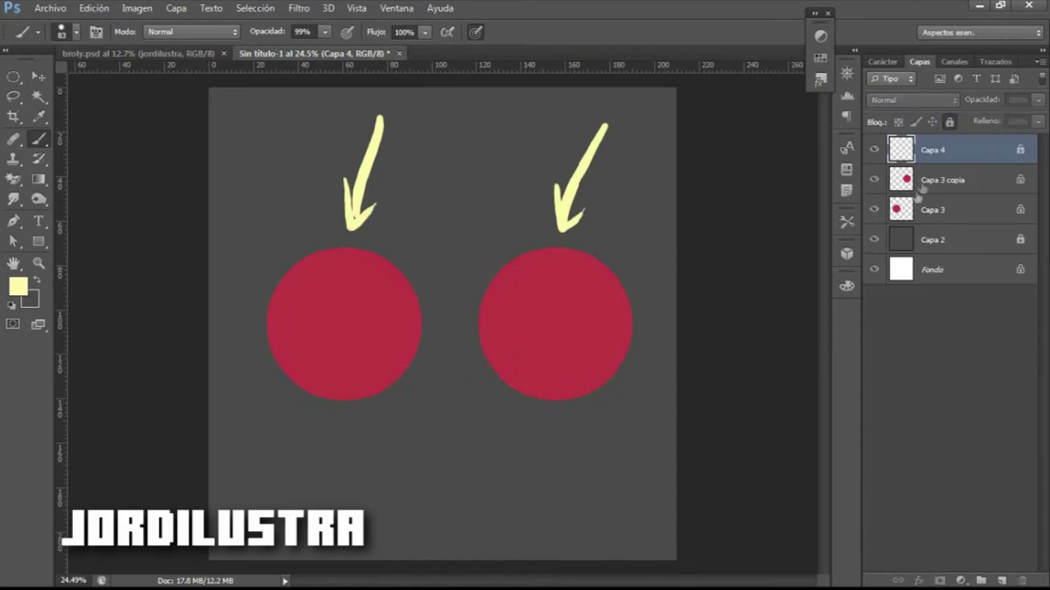
Select Capa 3 and set the foreground colour to near-white for the Brush tool.
{"action": "left_click", "coordinate": [914, 213]}
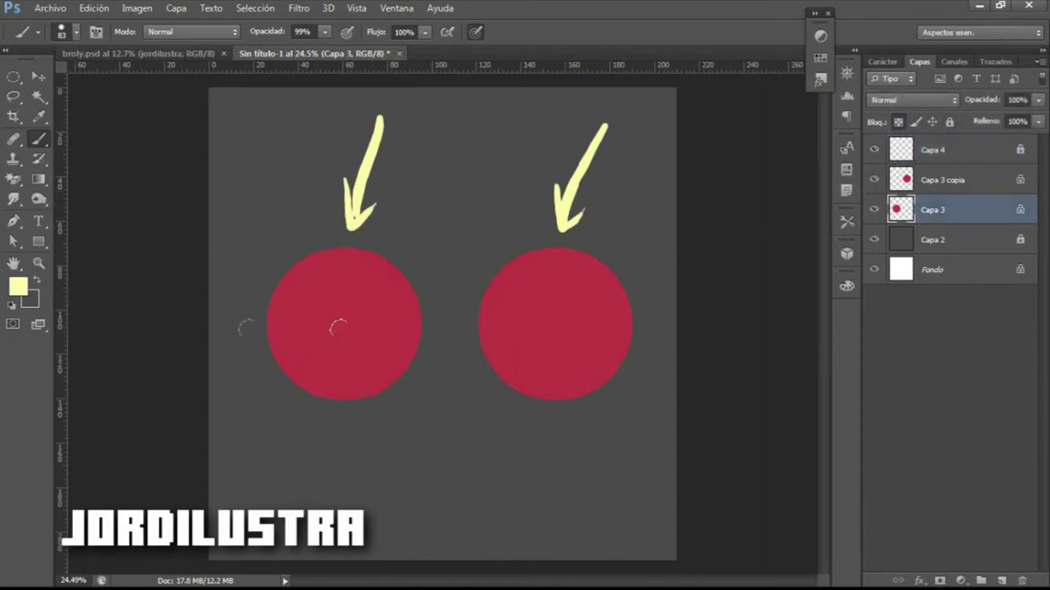
{"action": "key", "text": "i"}
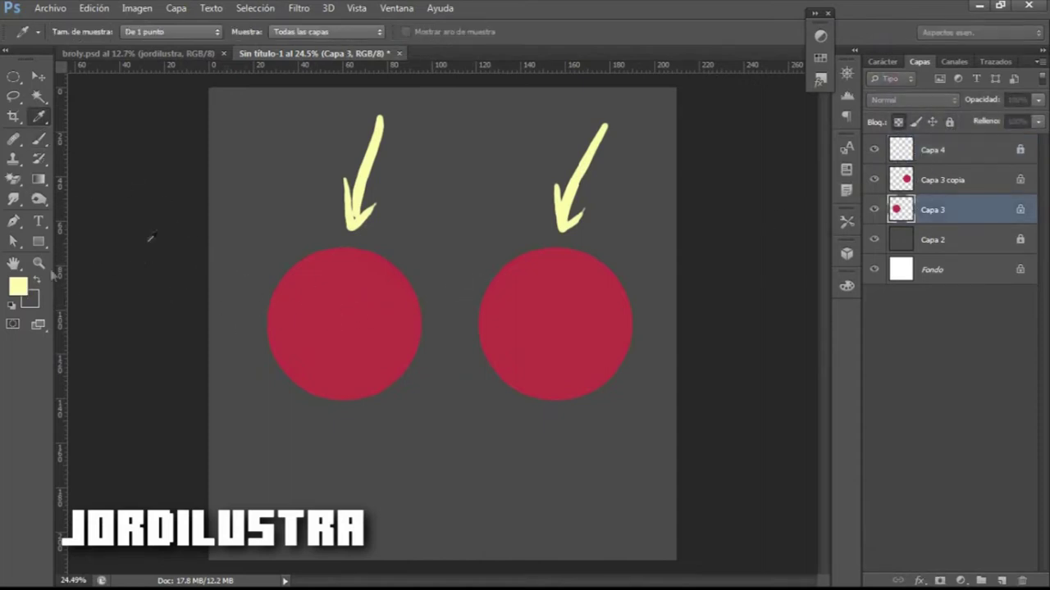
{"action": "left_click", "coordinate": [18, 285]}
{"action": "left_click_drag", "start_coordinate": [709, 78], "coordinate": [678, 46]}
{"action": "key", "text": "b"}
{"action": "left_click", "coordinate": [991, 52]}
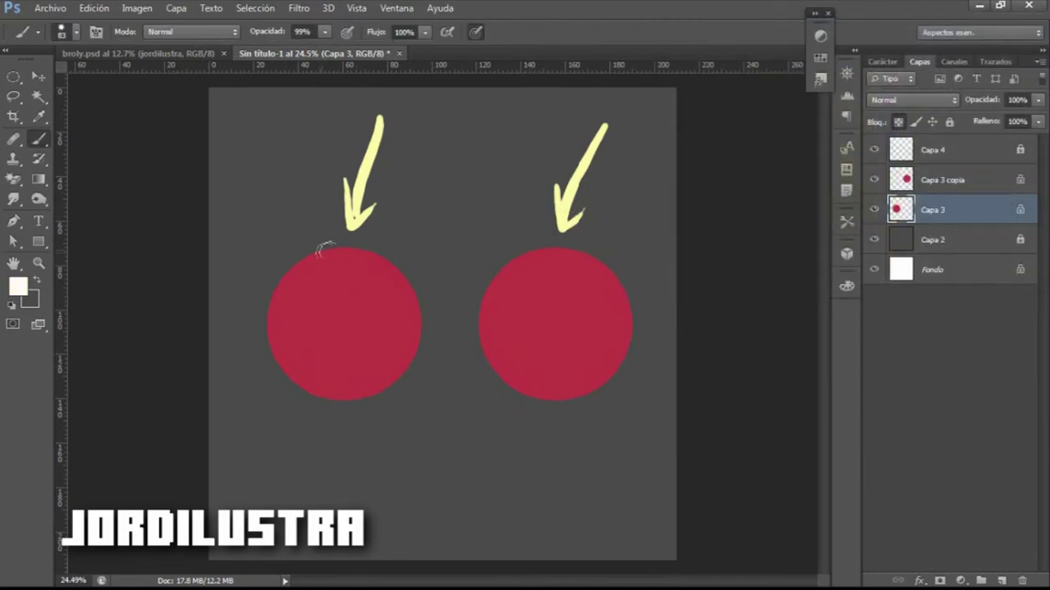
Switch to a soft round brush with 0% hardness and a size of 504 px, without pen pressure size control.
{"action": "right_click", "coordinate": [370, 201]}
{"action": "left_click", "coordinate": [498, 195]}
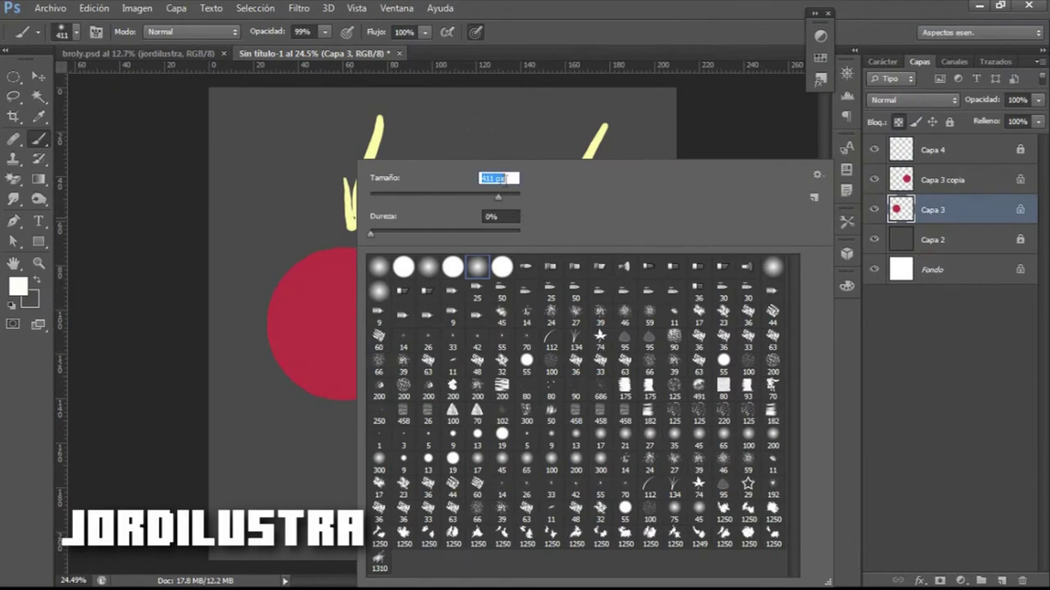
{"action": "key", "text": "Return"}
{"action": "right_click", "coordinate": [419, 225]}
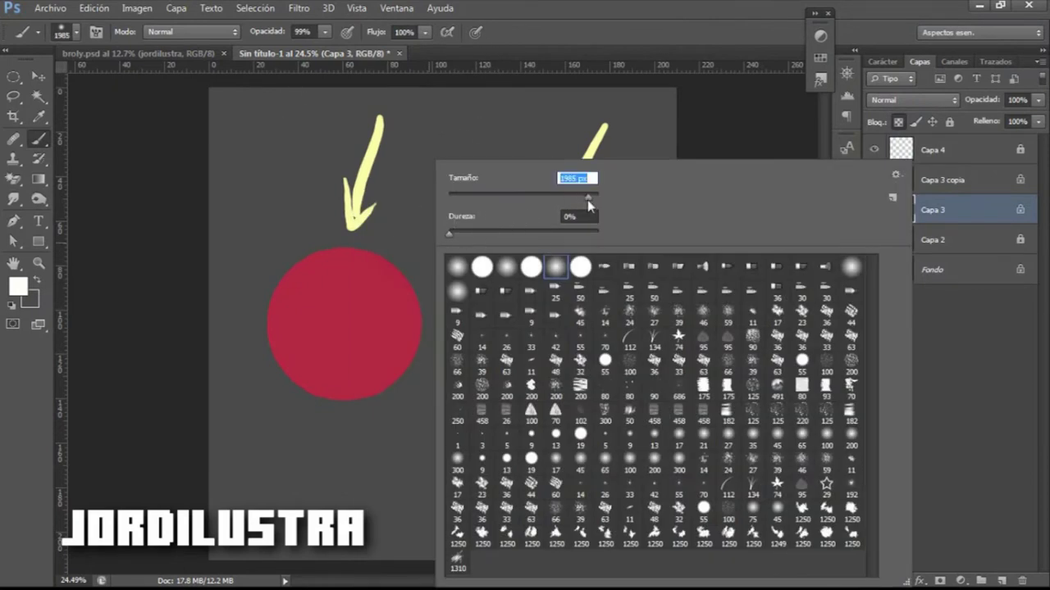
{"action": "mouse_move", "coordinate": [584, 196]}
{"action": "left_mouse_down"}
{"action": "mouse_move", "coordinate": [549, 193]}
{"action": "mouse_move", "coordinate": [579, 196]}
{"action": "left_mouse_up"}
{"action": "key", "text": "Return"}
Paint a soft white highlight over the upper part of the left circle, and undo the last stroke that spreads it lower.
{"action": "mouse_move", "coordinate": [341, 236]}
{"action": "left_mouse_down"}
{"action": "mouse_move", "coordinate": [332, 259]}
{"action": "mouse_move", "coordinate": [297, 273]}
{"action": "left_mouse_up"}
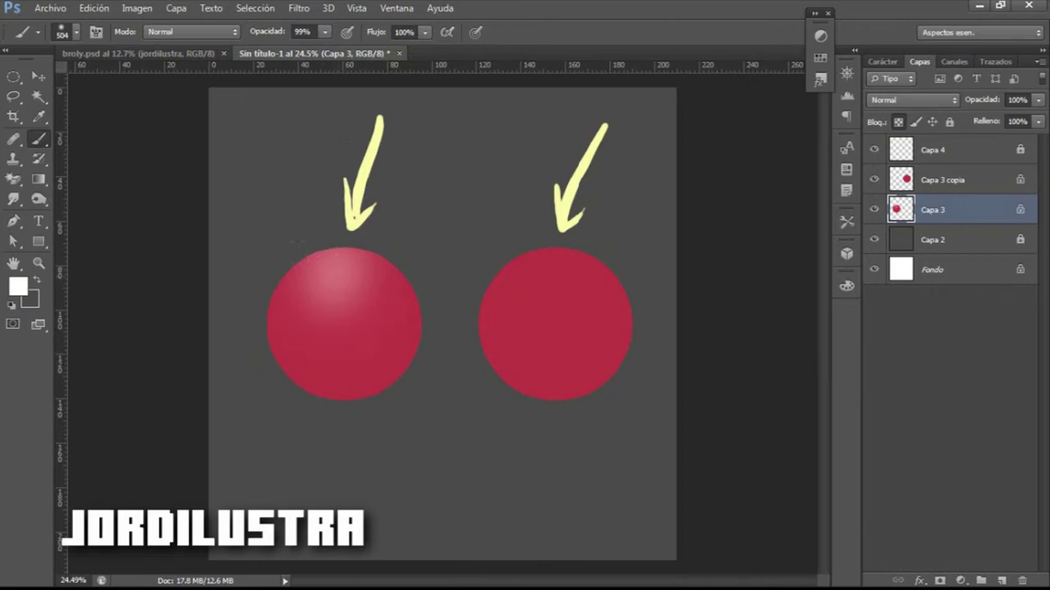
{"action": "left_click_drag", "start_coordinate": [309, 279], "coordinate": [351, 285]}
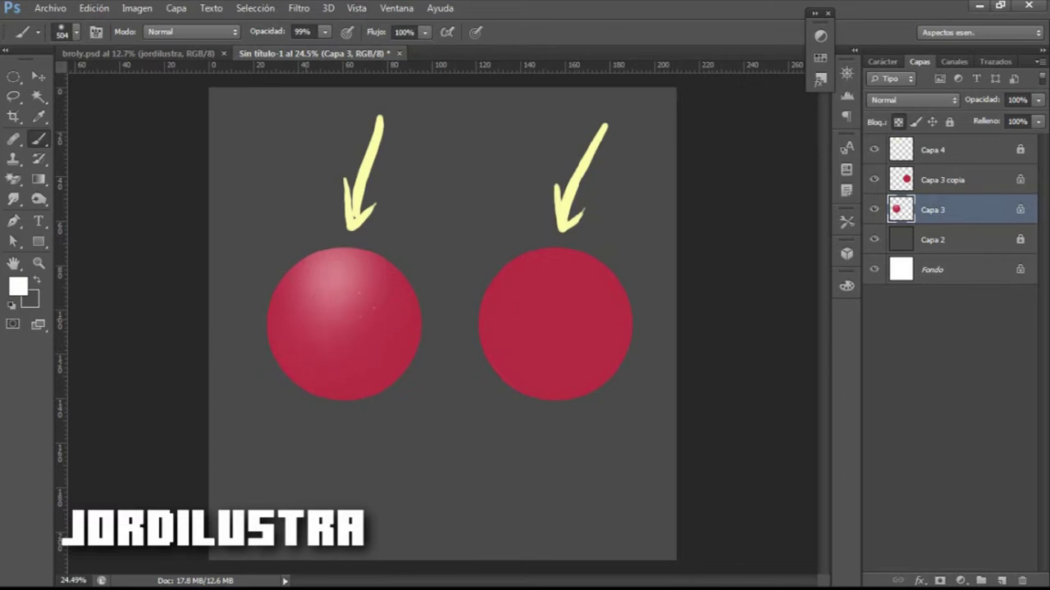
{"action": "left_click_drag", "start_coordinate": [361, 332], "coordinate": [330, 293]}
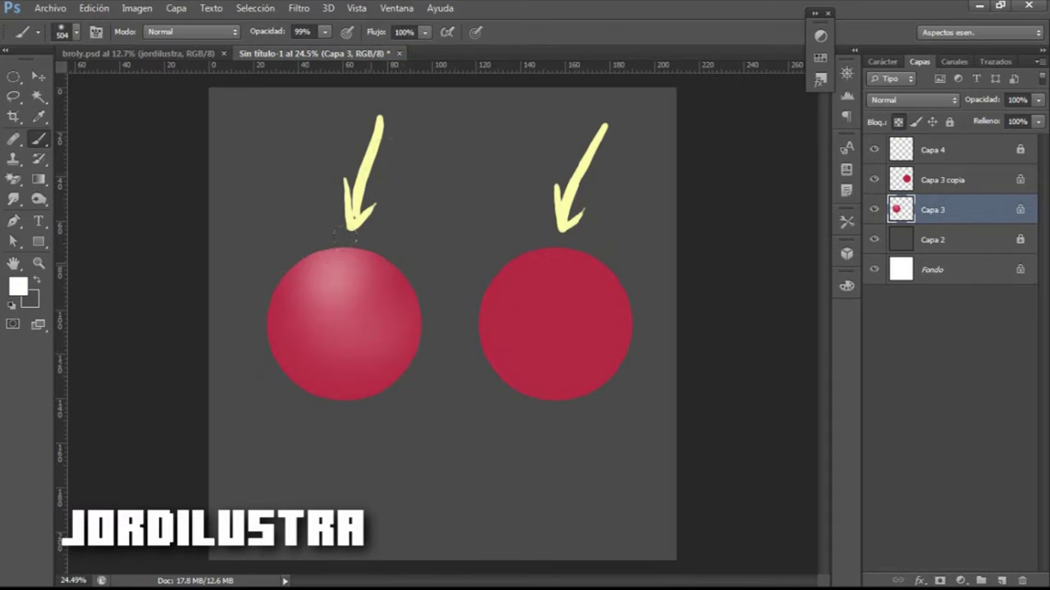
{"action": "key", "text": "ctrl+z"}
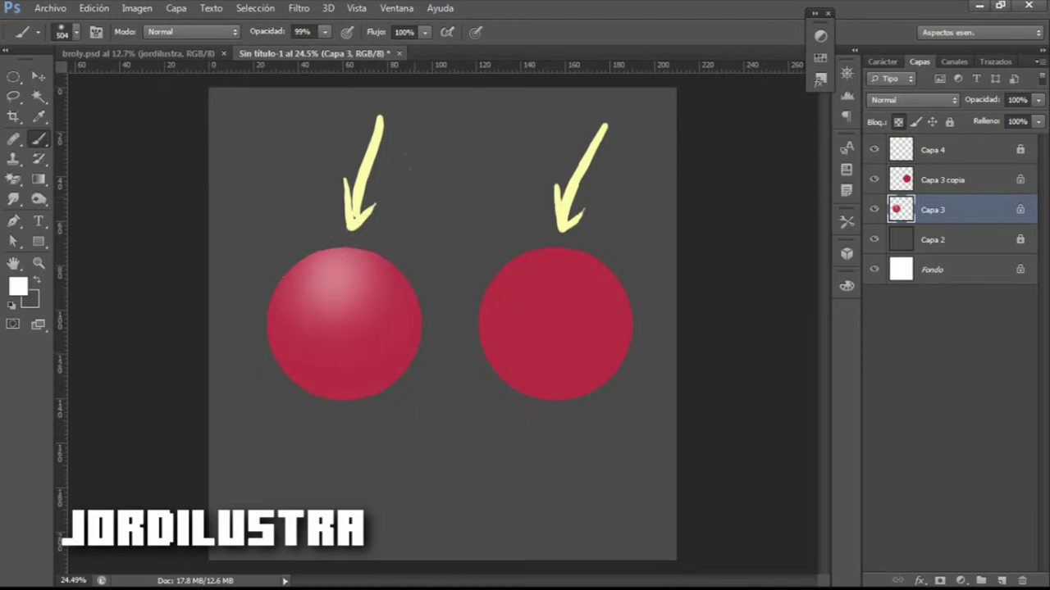
Reduce the soft brush to 215 px and paint a brighter white spot in the centre of the left circle's highlight.
{"action": "right_click", "coordinate": [488, 214]}
{"action": "left_click", "coordinate": [548, 196]}
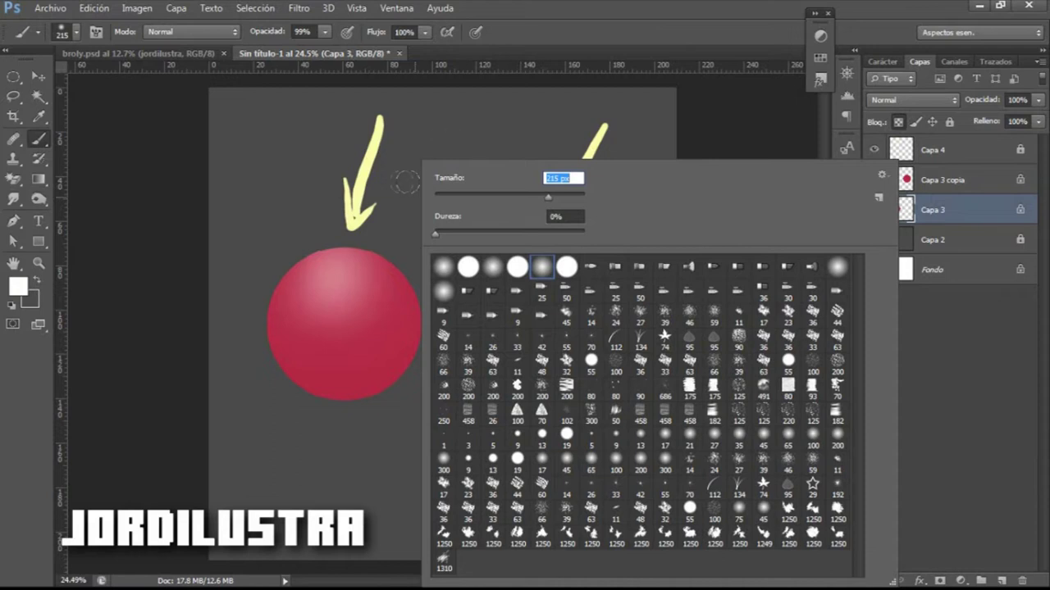
{"action": "key", "text": "Return"}
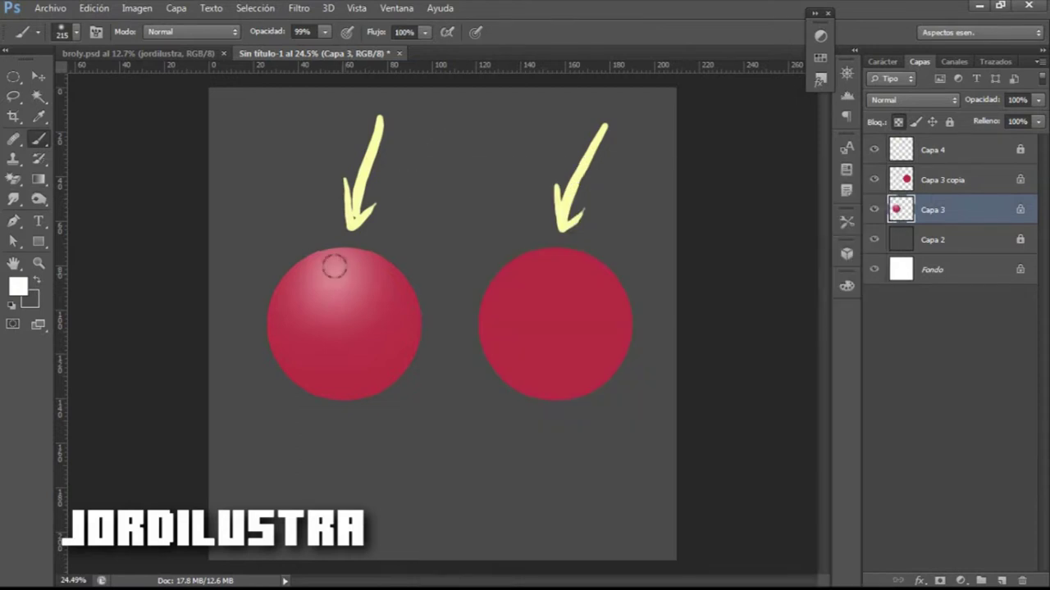
{"action": "left_click_drag", "start_coordinate": [338, 270], "coordinate": [319, 262]}
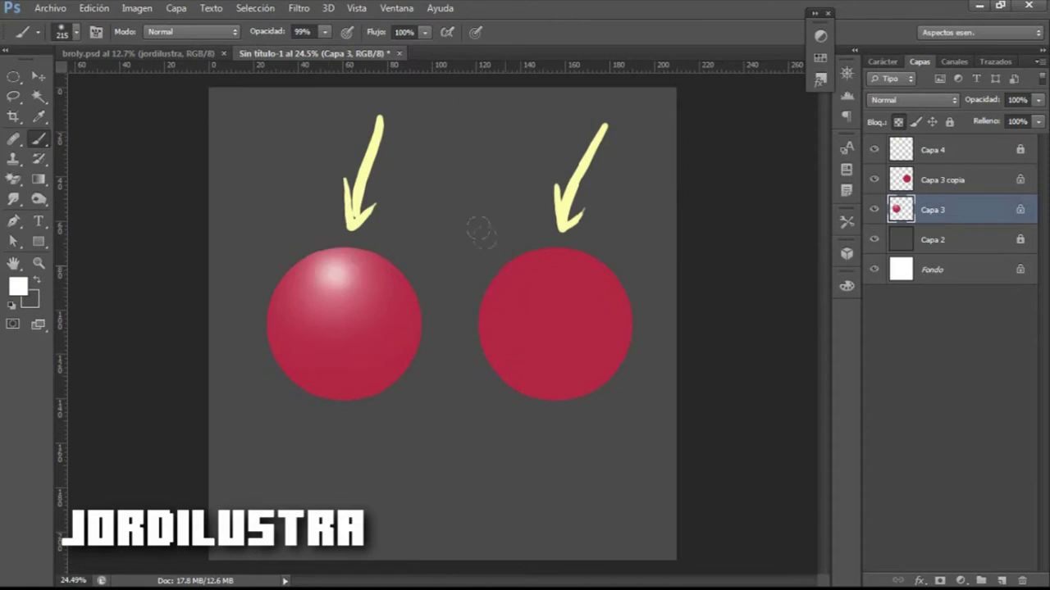
Set the foreground colour to near-black 040404.
{"action": "left_click", "coordinate": [17, 286]}
{"action": "left_click", "coordinate": [666, 252]}
{"action": "left_click", "coordinate": [680, 253]}
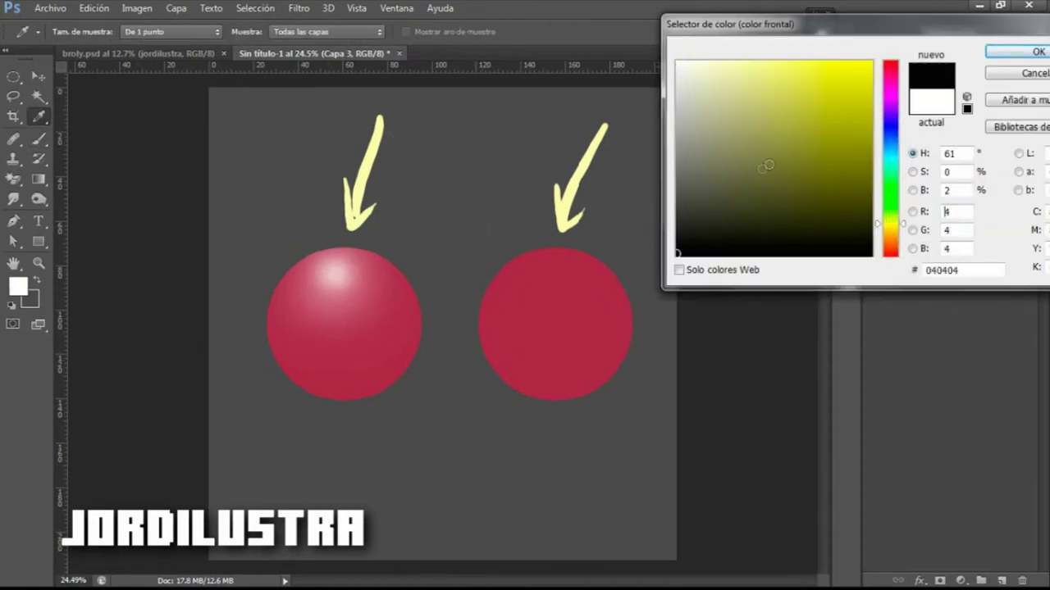
{"action": "left_click", "coordinate": [1007, 51]}
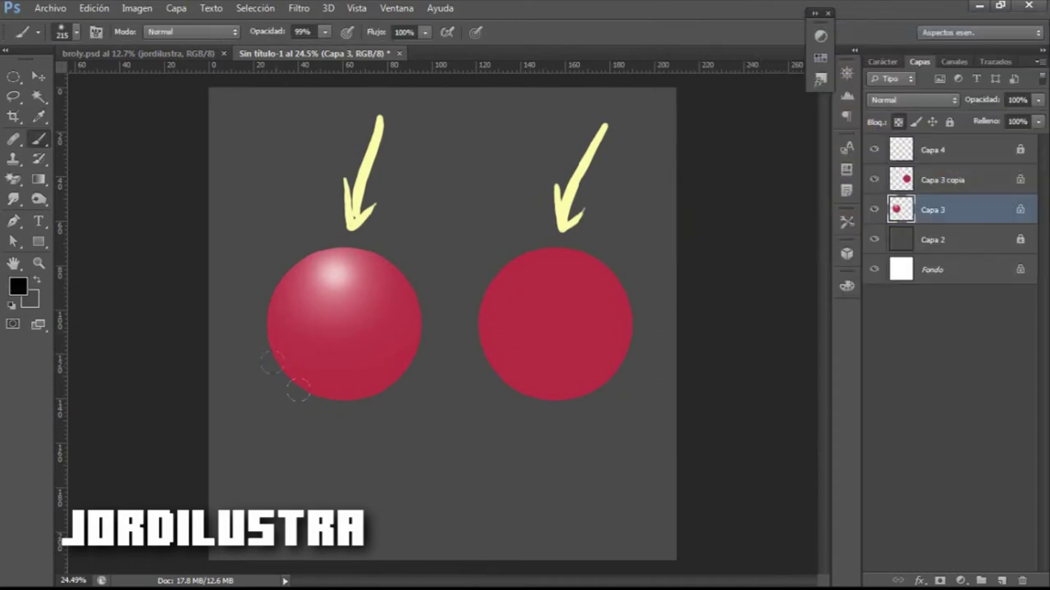
Enlarge the soft brush to 453 px and shade the left circle's bottom and lower-left edge with the near-black colour.
{"action": "right_click", "coordinate": [433, 206]}
{"action": "left_click_drag", "start_coordinate": [566, 195], "coordinate": [572, 202]}
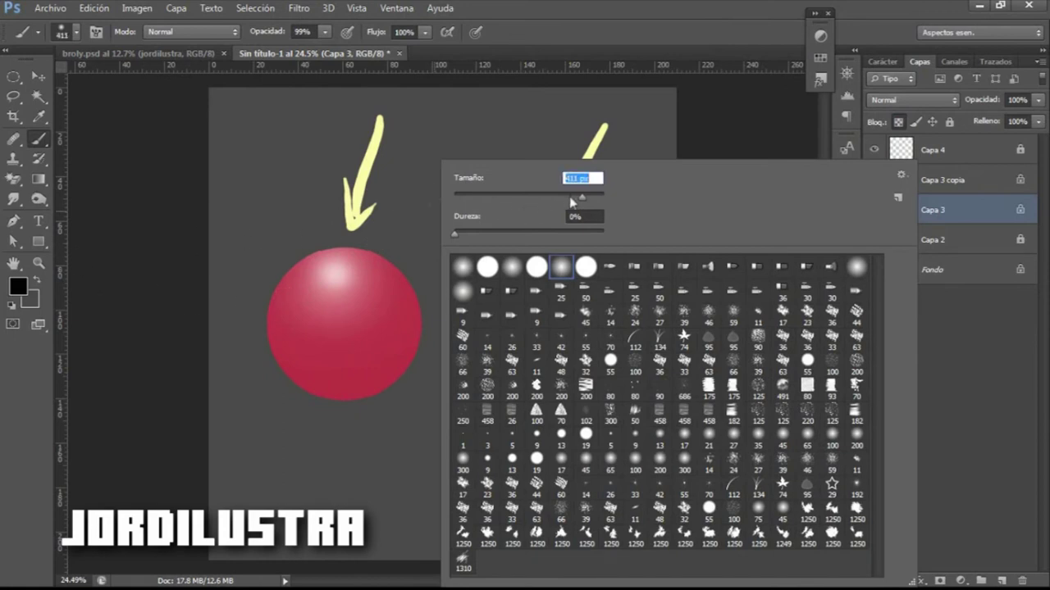
{"action": "key", "text": "Return"}
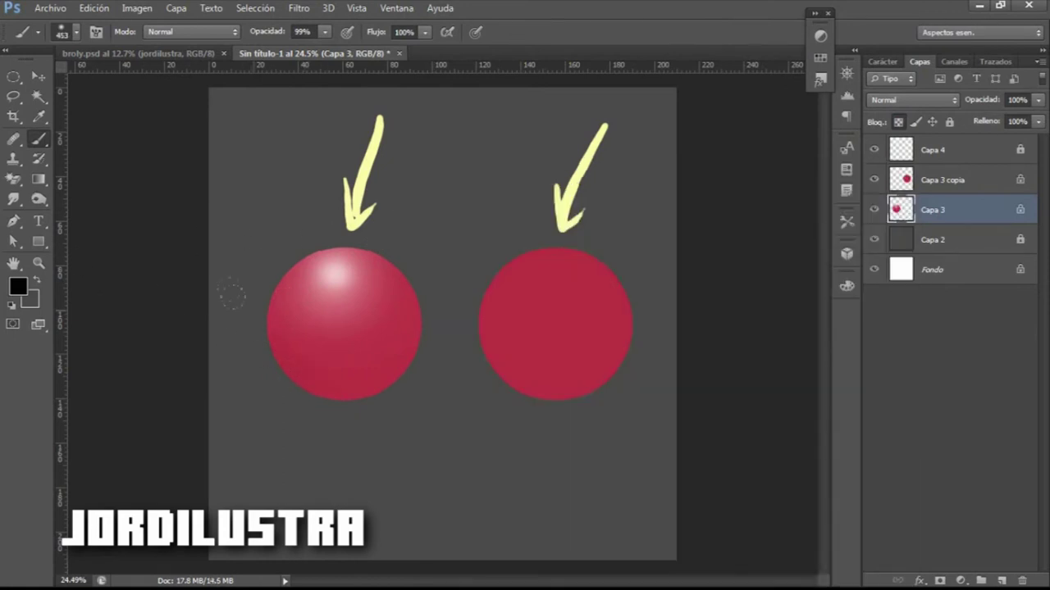
{"action": "left_click_drag", "start_coordinate": [383, 337], "coordinate": [357, 370]}
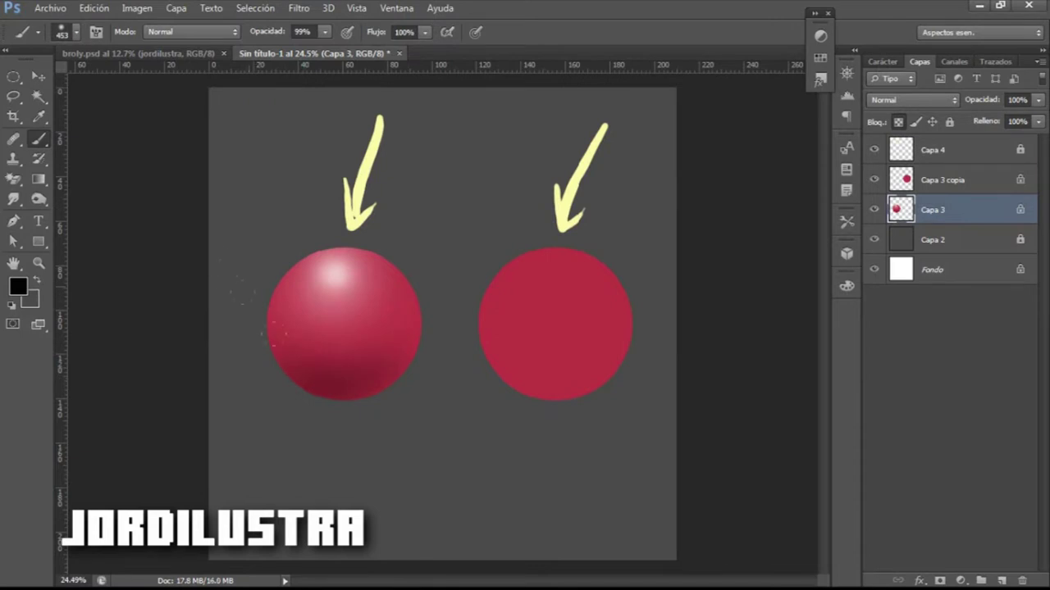
{"action": "left_click_drag", "start_coordinate": [228, 267], "coordinate": [245, 331]}
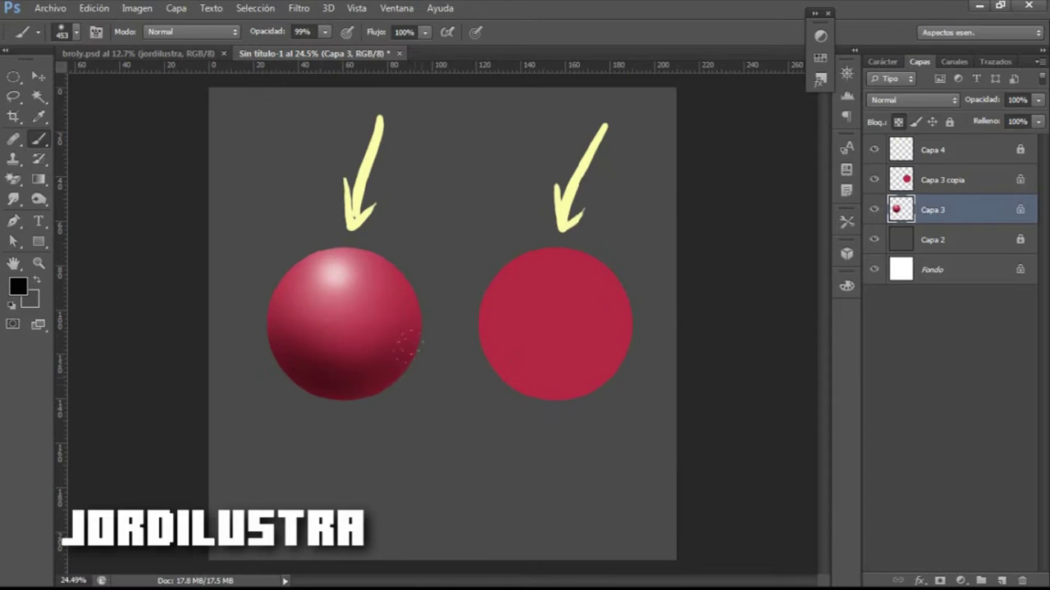
Try a heavy black shading stroke along the left circle's lower-right edge, and undo it.
{"action": "right_click", "coordinate": [424, 164]}
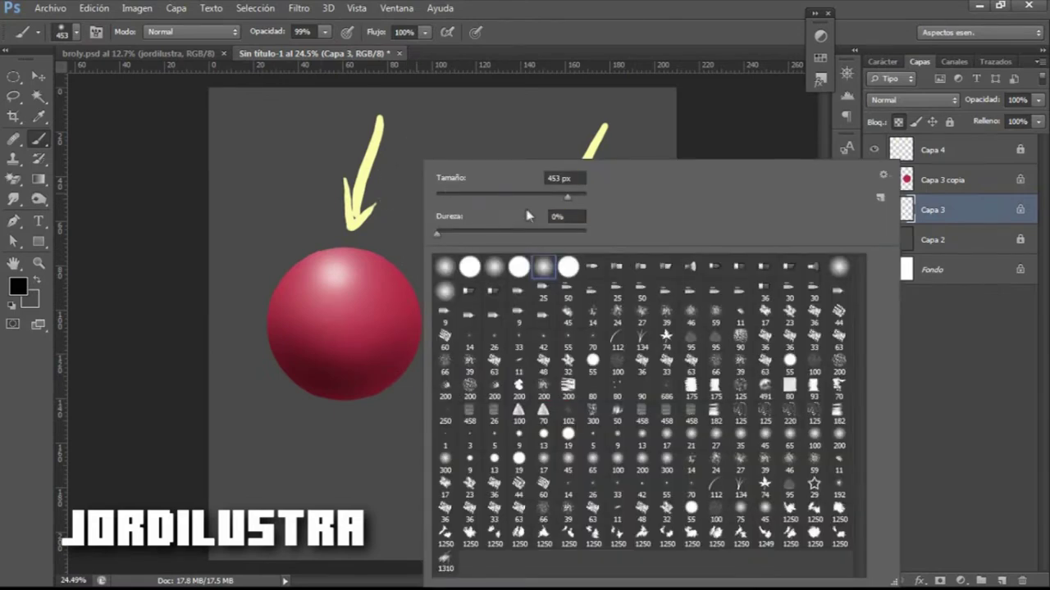
{"action": "left_click", "coordinate": [393, 188]}
{"action": "left_click_drag", "start_coordinate": [426, 265], "coordinate": [470, 408]}
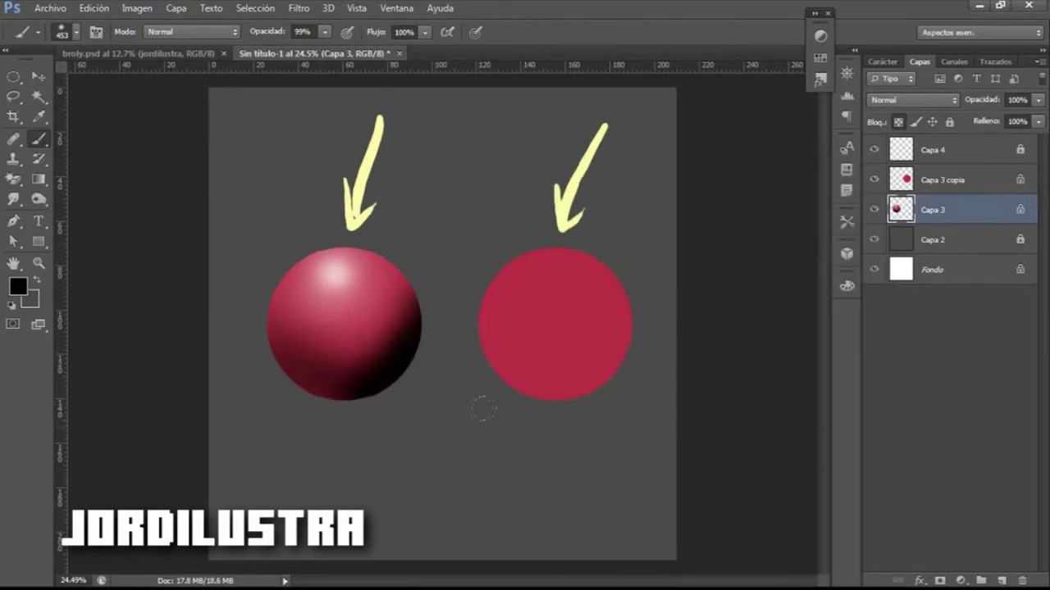
{"action": "key", "text": "ctrl+z"}
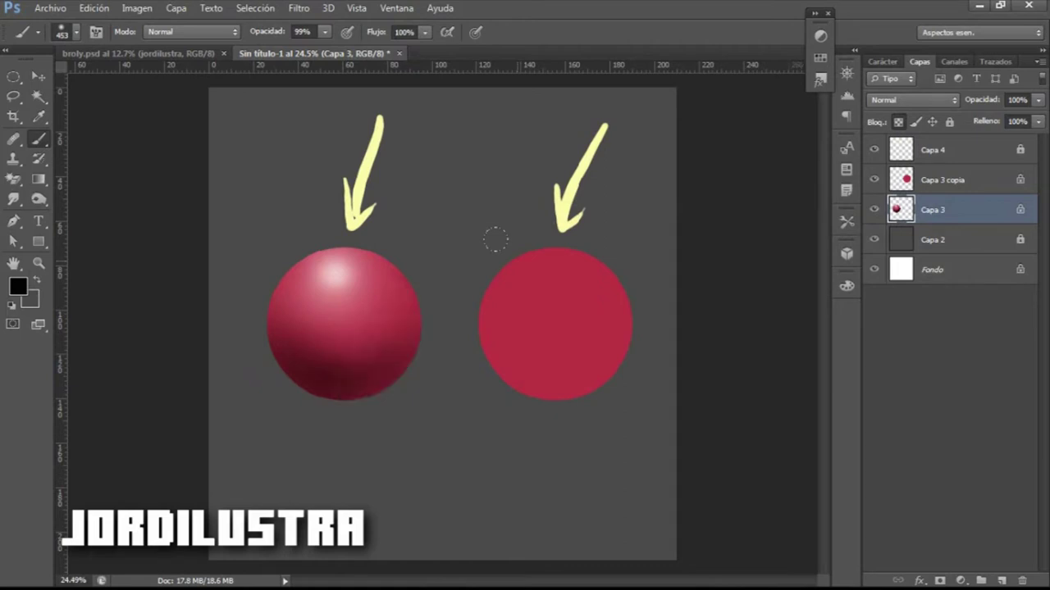
Paint a deep black shadow along the bottom edge of the left circle with the 453 px soft brush.
{"action": "right_click", "coordinate": [373, 320]}
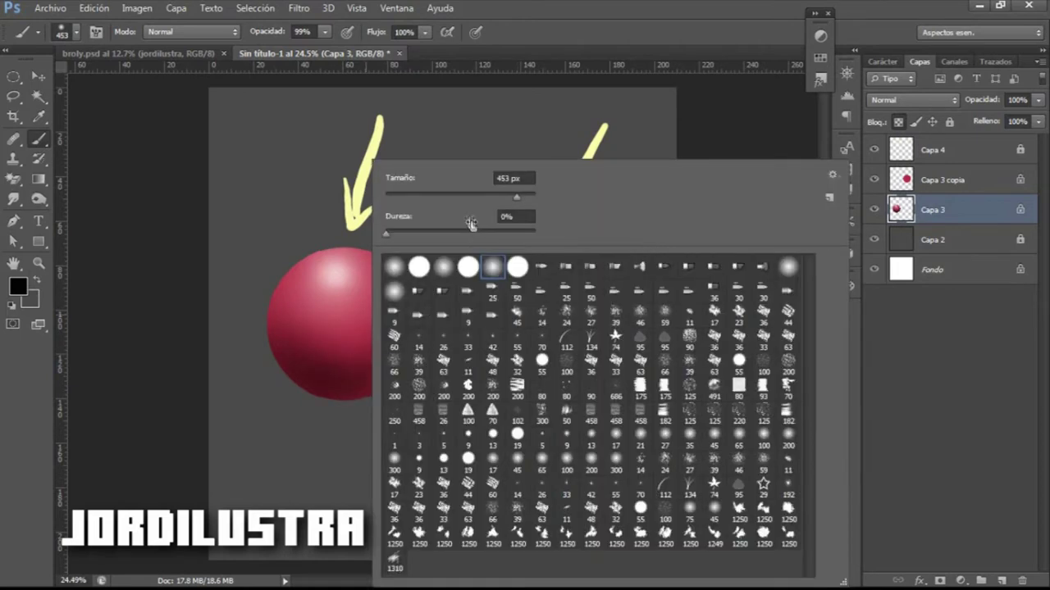
{"action": "left_click", "coordinate": [456, 121]}
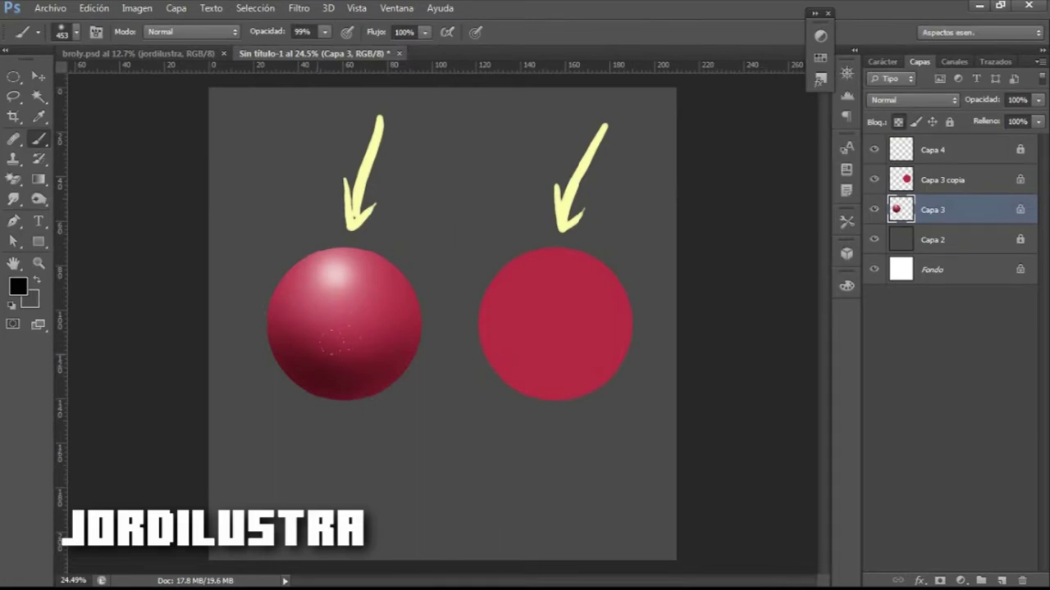
{"action": "mouse_move", "coordinate": [297, 373]}
{"action": "left_mouse_down"}
{"action": "mouse_move", "coordinate": [321, 411]}
{"action": "mouse_move", "coordinate": [483, 378]}
{"action": "mouse_move", "coordinate": [473, 444]}
{"action": "mouse_move", "coordinate": [268, 388]}
{"action": "mouse_move", "coordinate": [345, 391]}
{"action": "mouse_move", "coordinate": [494, 372]}
{"action": "mouse_move", "coordinate": [503, 466]}
{"action": "left_mouse_up"}
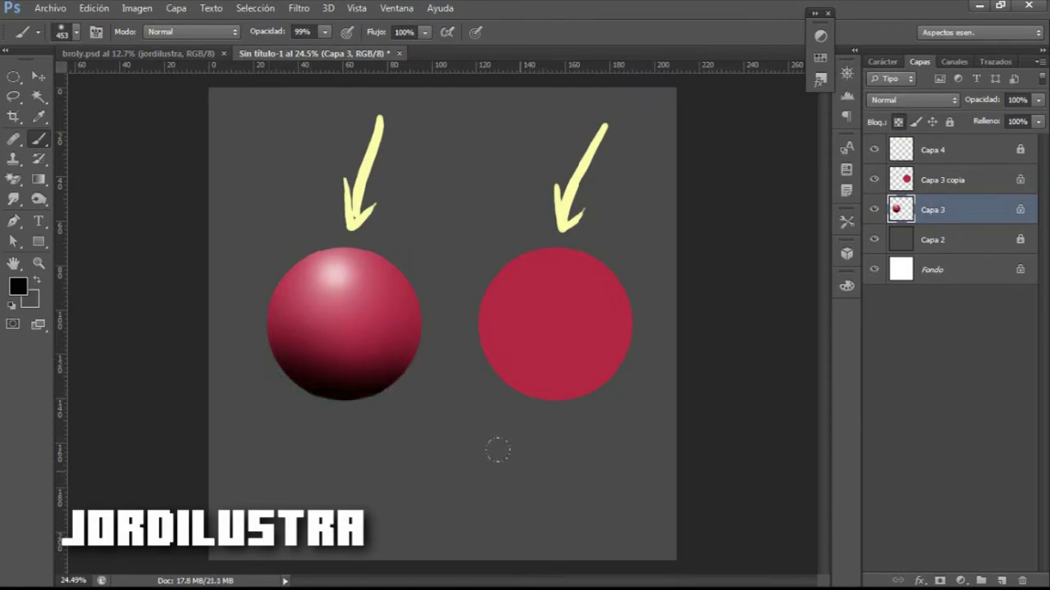
Undo the latest deep black shadow strokes along the left circle's bottom edge.
{"action": "key", "text": "ctrl+z"}
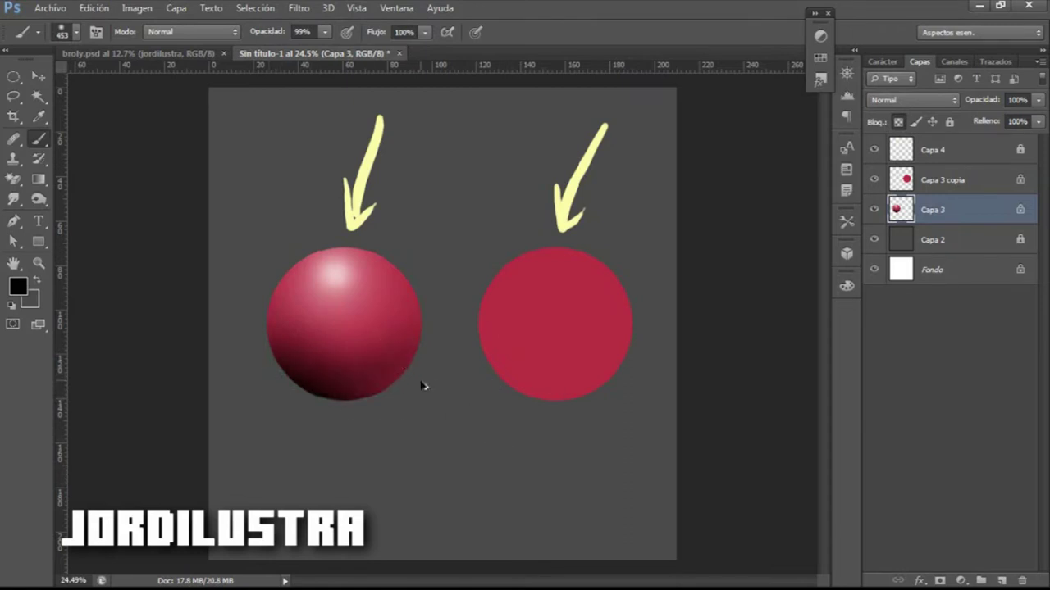
{"action": "key", "text": "ctrl+alt+z"}
Draw a curved black guide band across the left circle's lower part on a new layer with a 45 px soft brush.
{"action": "key", "text": "ctrl+shift+n"}
{"action": "key", "text": "Return"}
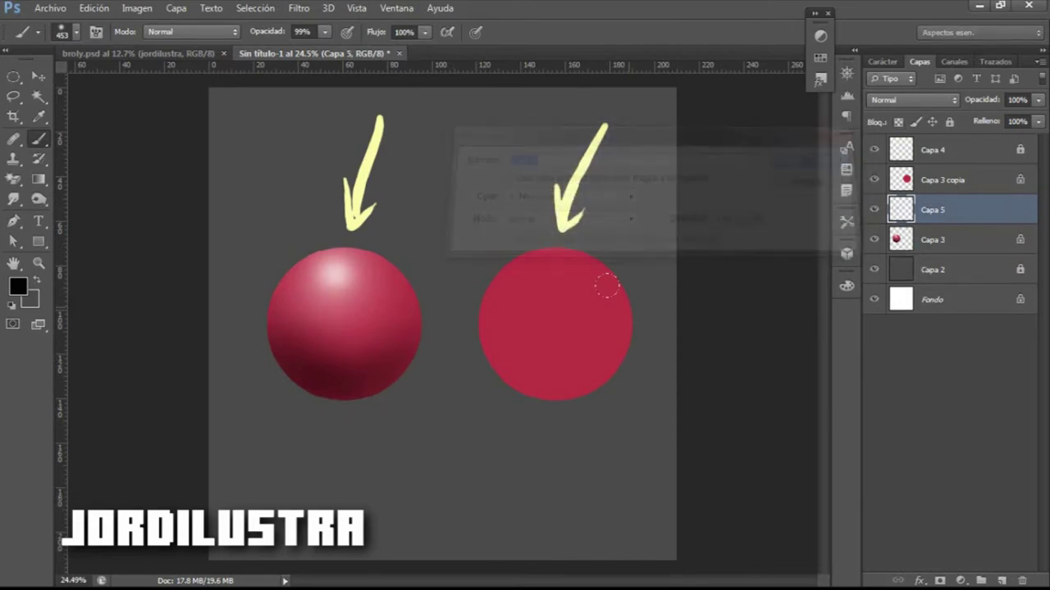
{"action": "right_click", "coordinate": [591, 200]}
{"action": "left_click_drag", "start_coordinate": [591, 200], "coordinate": [546, 199]}
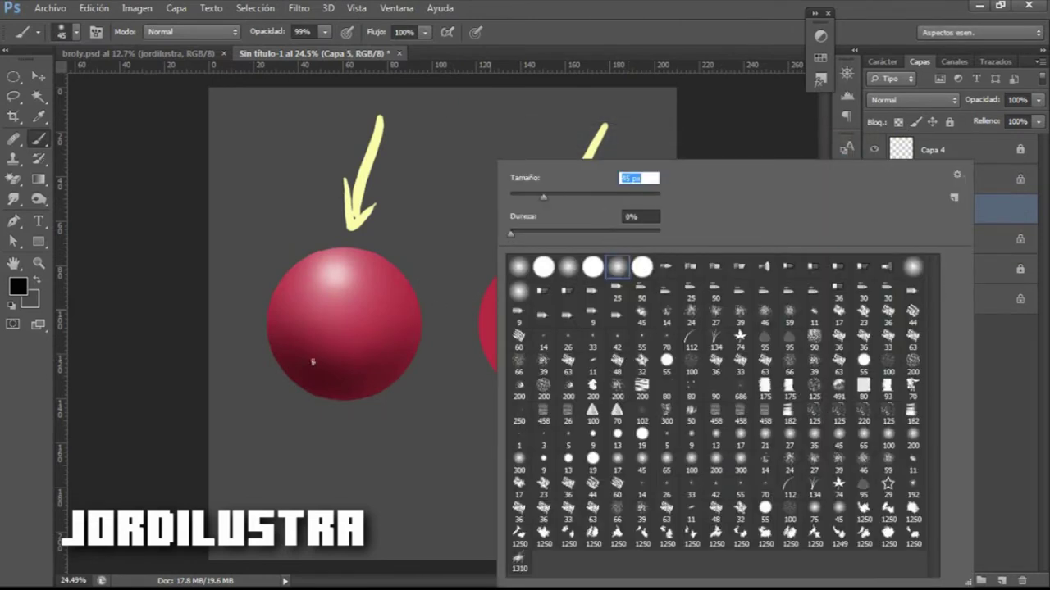
{"action": "left_click", "coordinate": [313, 362]}
{"action": "mouse_move", "coordinate": [272, 298]}
{"action": "left_mouse_down"}
{"action": "mouse_move", "coordinate": [303, 366]}
{"action": "mouse_move", "coordinate": [348, 380]}
{"action": "mouse_move", "coordinate": [386, 371]}
{"action": "mouse_move", "coordinate": [415, 345]}
{"action": "mouse_move", "coordinate": [427, 313]}
{"action": "left_mouse_up"}
{"action": "mouse_move", "coordinate": [269, 306]}
{"action": "left_mouse_down"}
{"action": "mouse_move", "coordinate": [317, 371]}
{"action": "mouse_move", "coordinate": [388, 375]}
{"action": "mouse_move", "coordinate": [426, 316]}
{"action": "left_mouse_up"}
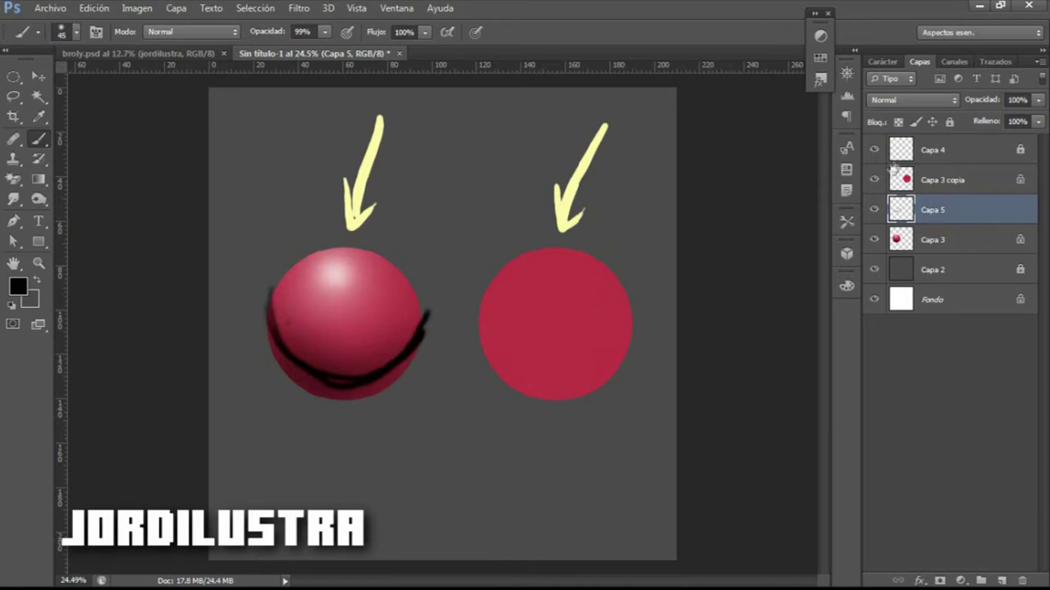
Hide Capa 5 and darken the left circle's lower shadow band on Capa 3 with a 185 px soft brush.
{"action": "left_click", "coordinate": [875, 210]}
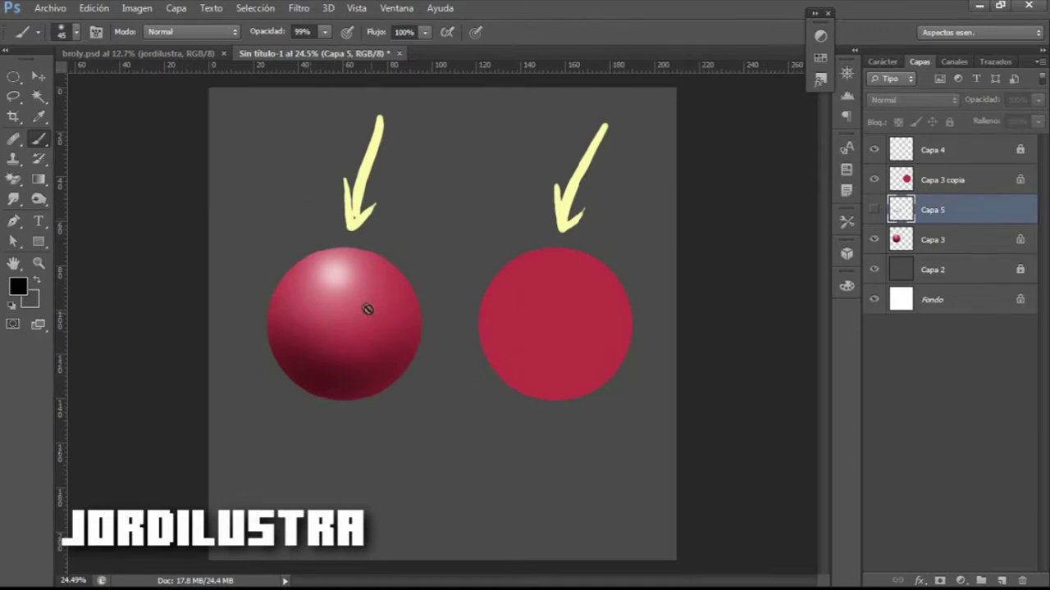
{"action": "left_click", "coordinate": [912, 240]}
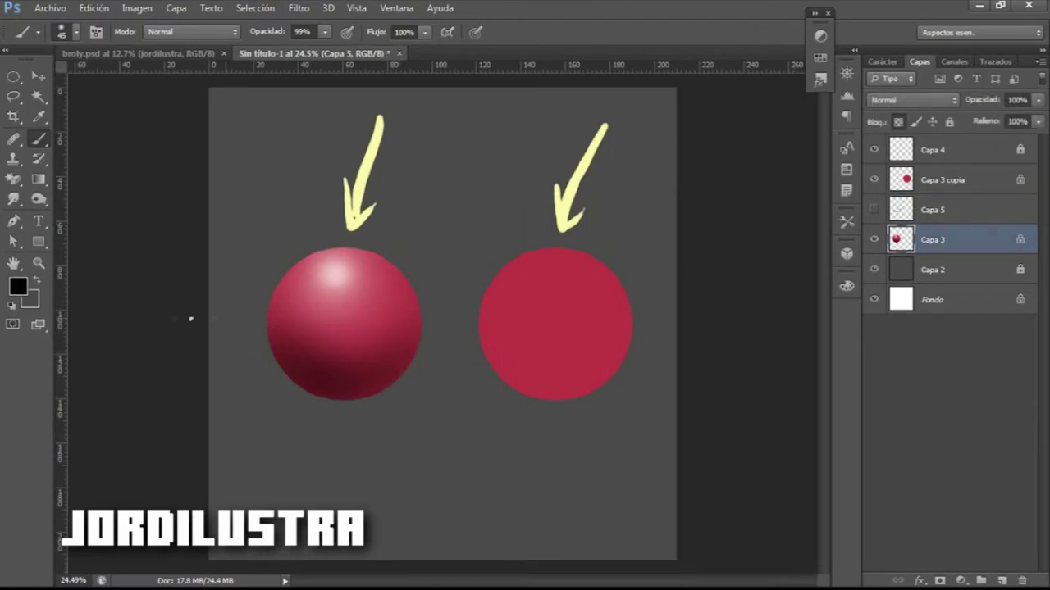
{"action": "left_click", "coordinate": [18, 286]}
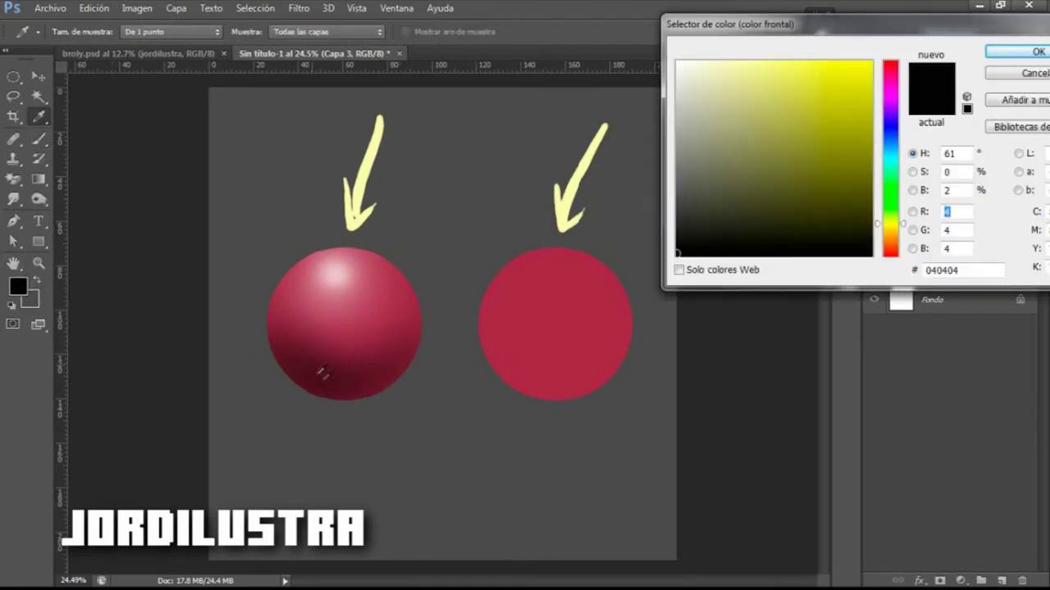
{"action": "left_click", "coordinate": [1012, 51]}
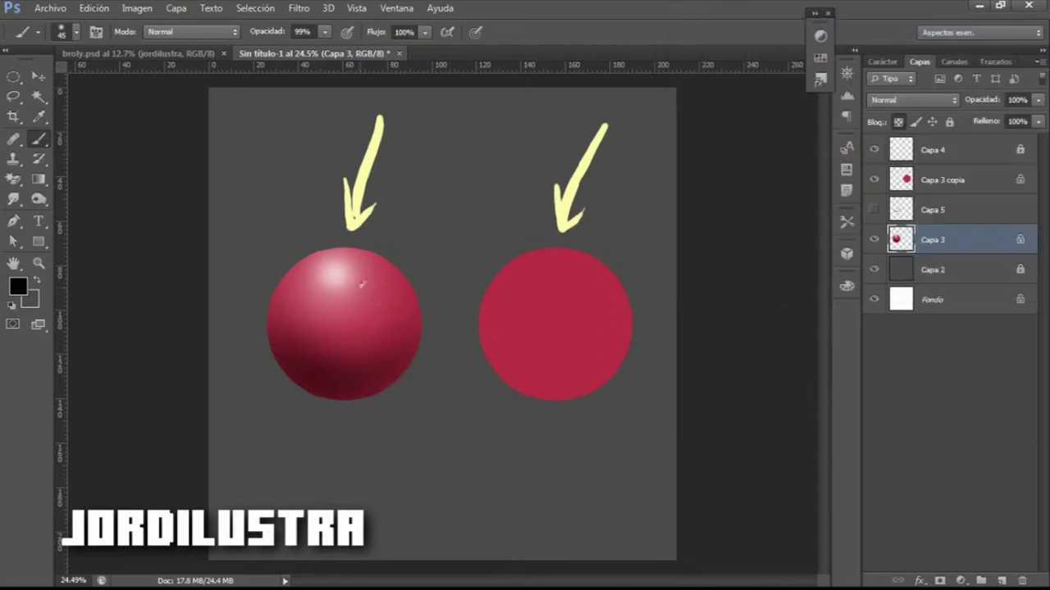
{"action": "right_click", "coordinate": [371, 287]}
{"action": "mouse_move", "coordinate": [472, 194]}
{"action": "left_mouse_down"}
{"action": "mouse_move", "coordinate": [420, 193]}
{"action": "mouse_move", "coordinate": [479, 202]}
{"action": "left_mouse_up"}
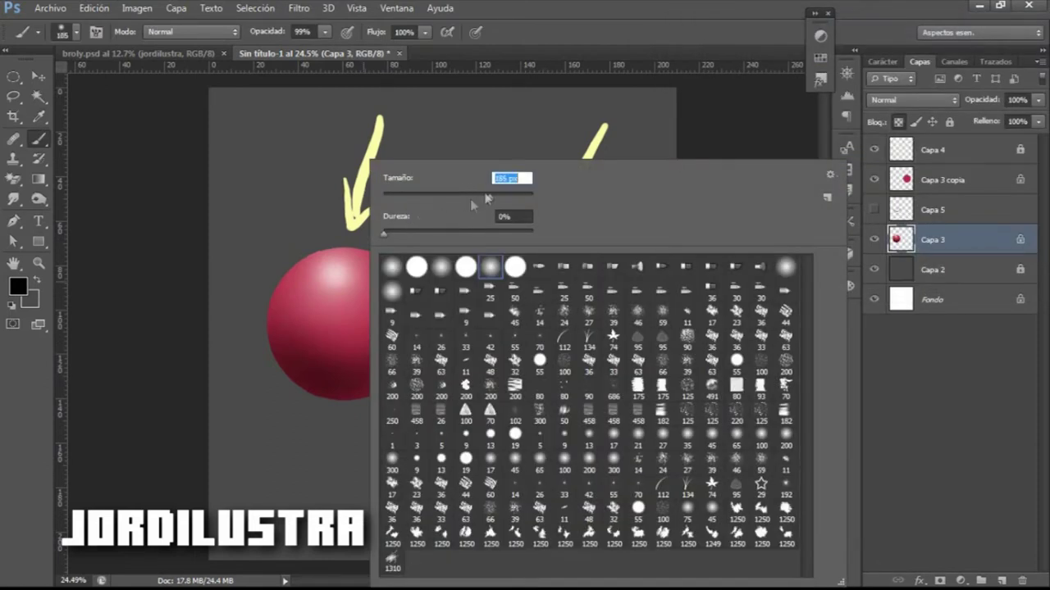
{"action": "left_click", "coordinate": [289, 337]}
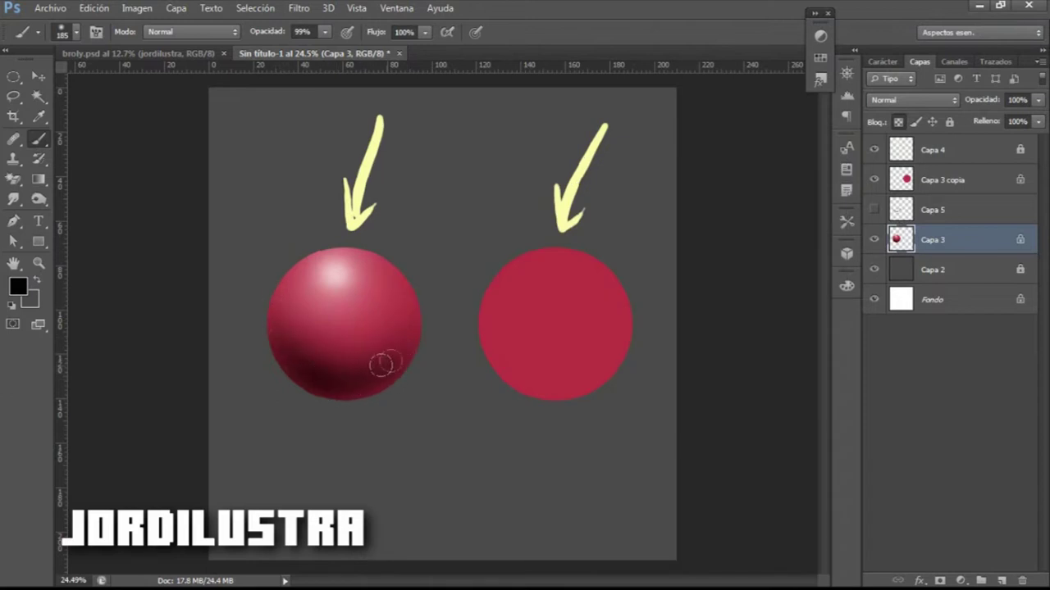
Set the foreground colour to near-white f4f4f4 and paint a faint reflected light along the left circle's bottom edge.
{"action": "left_click", "coordinate": [23, 287]}
{"action": "left_click", "coordinate": [677, 92]}
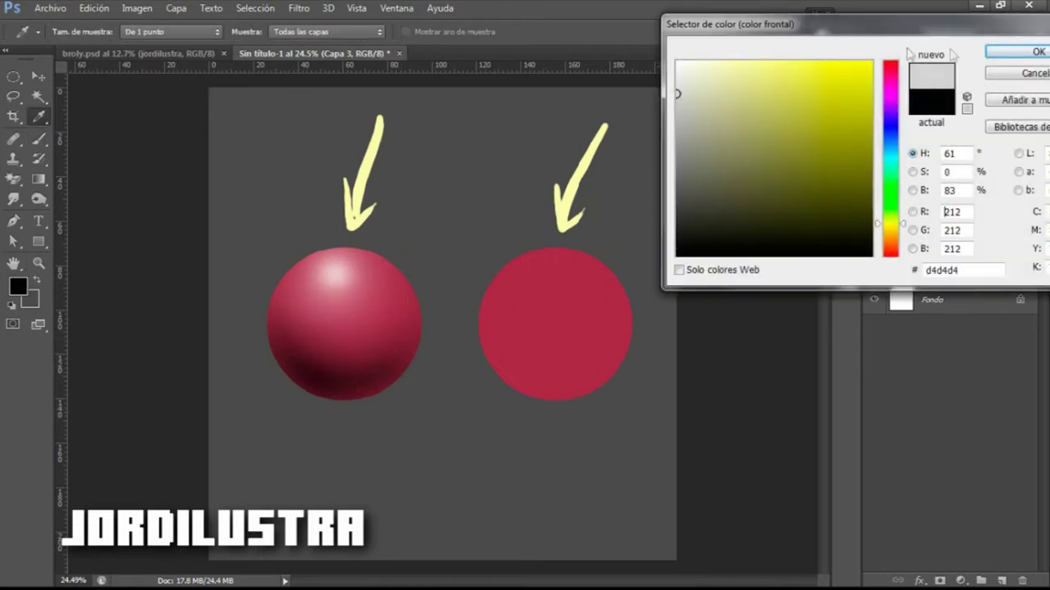
{"action": "left_click", "coordinate": [679, 68]}
{"action": "left_click", "coordinate": [1017, 50]}
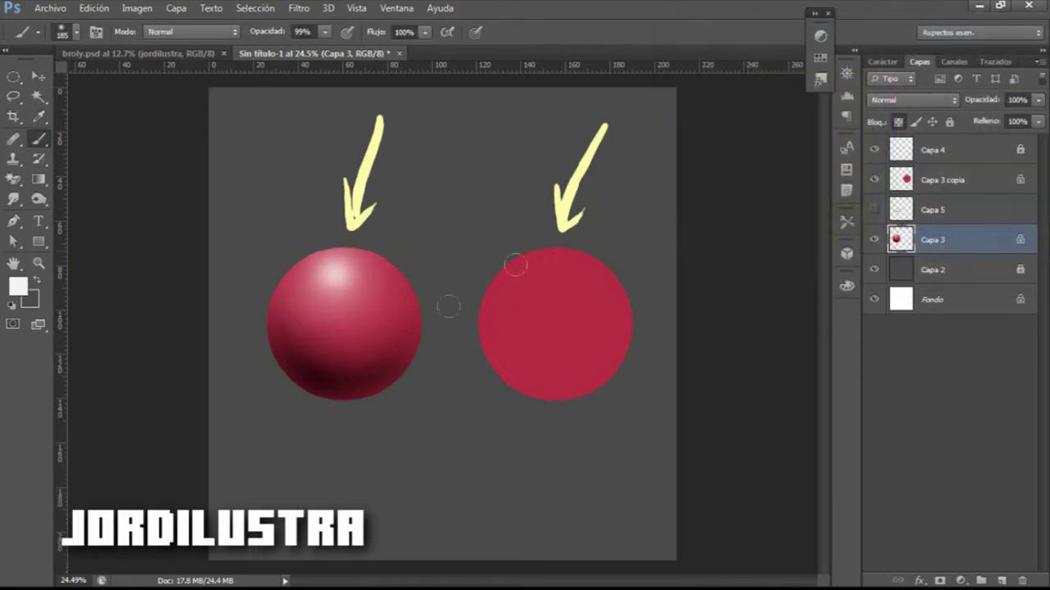
{"action": "left_click_drag", "start_coordinate": [333, 404], "coordinate": [347, 399]}
Show Capa 5 with its black guide band again and delete that layer.
{"action": "left_click", "coordinate": [932, 210]}
{"action": "left_click", "coordinate": [874, 209]}
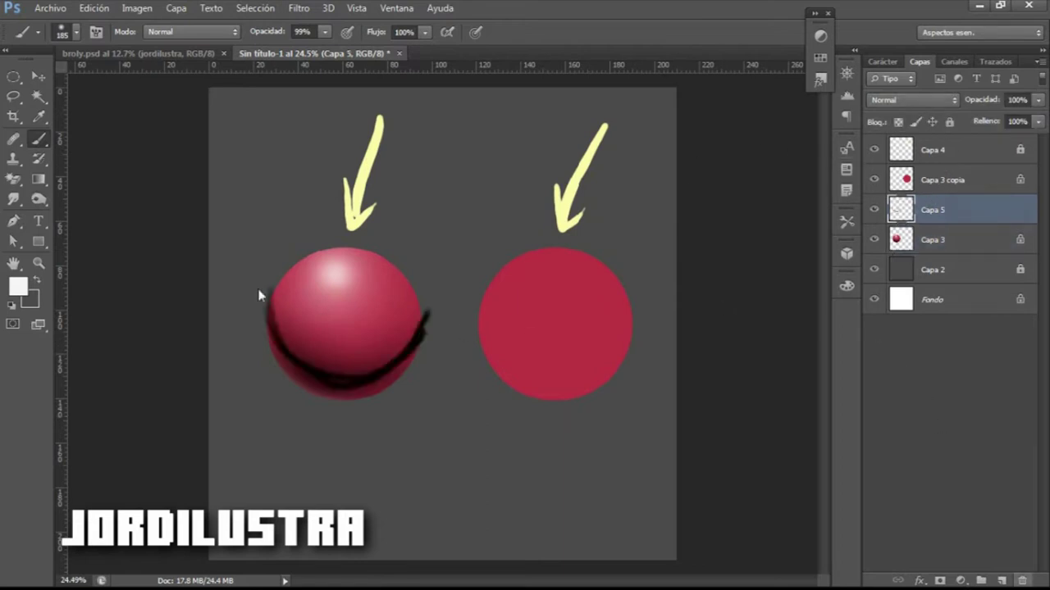
{"action": "key", "text": "ctrl+e"}
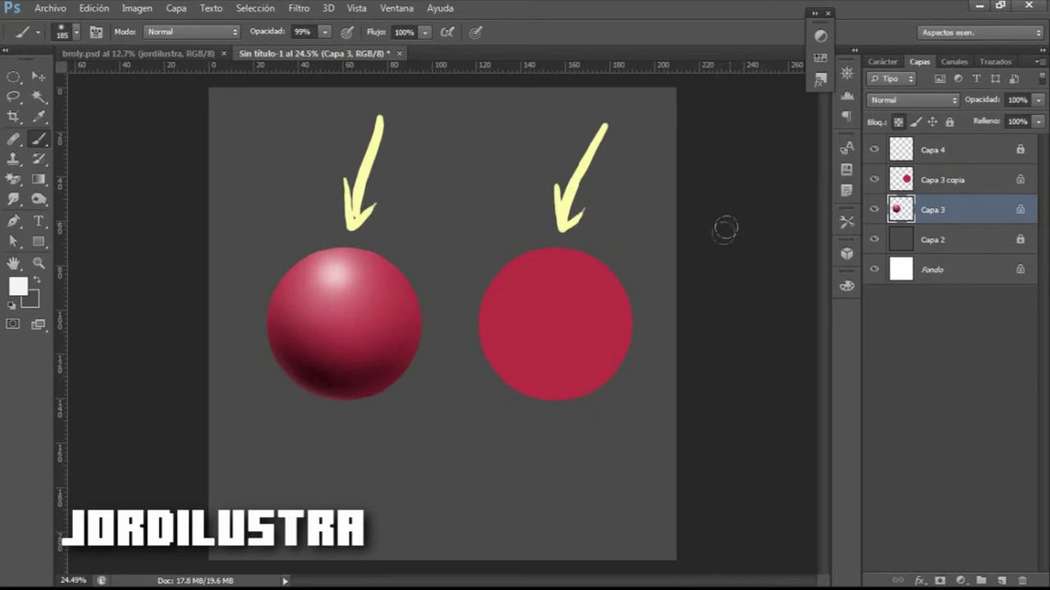
Make Capa 3 copia the active layer and set the foreground colour to a pale yellow.
{"action": "left_click", "coordinate": [924, 184]}
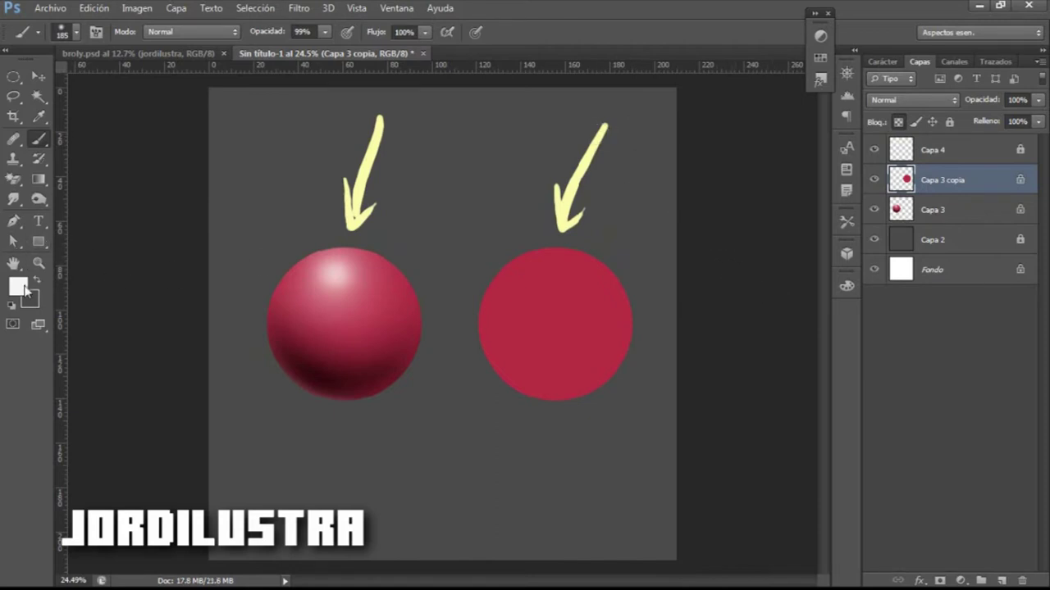
{"action": "left_click", "coordinate": [21, 287]}
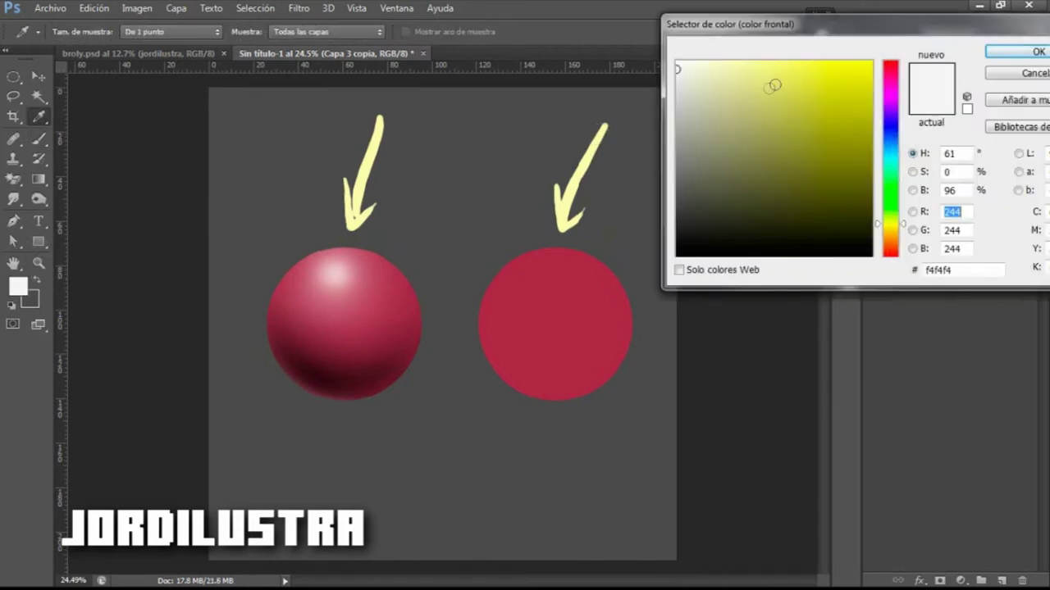
{"action": "left_click", "coordinate": [563, 210]}
{"action": "mouse_move", "coordinate": [781, 65]}
{"action": "left_mouse_down"}
{"action": "mouse_move", "coordinate": [766, 54]}
{"action": "mouse_move", "coordinate": [748, 62]}
{"action": "left_mouse_up"}
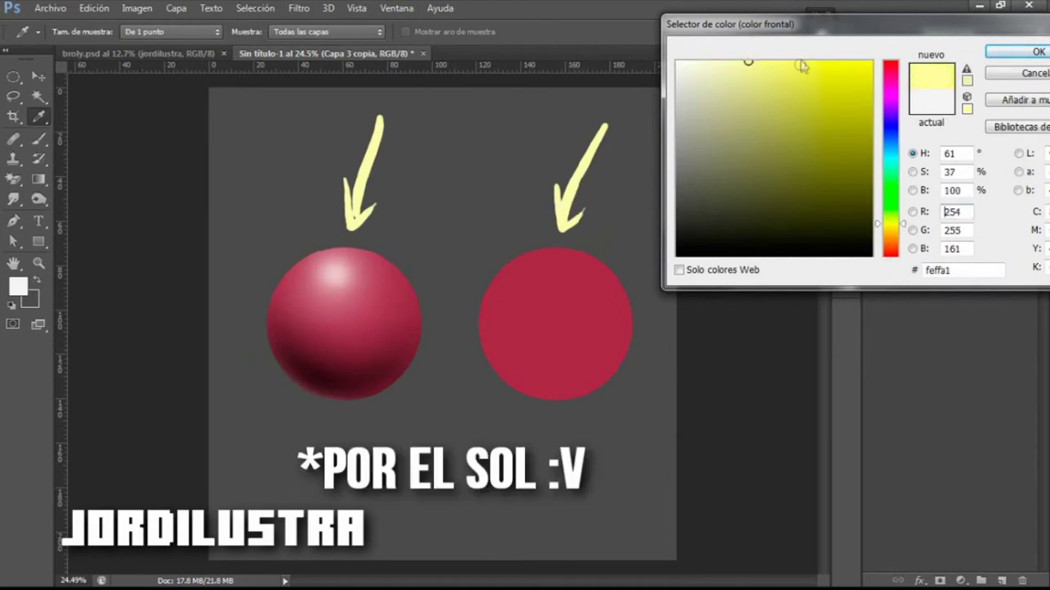
{"action": "mouse_move", "coordinate": [758, 64]}
{"action": "left_mouse_down"}
{"action": "mouse_move", "coordinate": [722, 58]}
{"action": "mouse_move", "coordinate": [733, 61]}
{"action": "left_mouse_up"}
{"action": "left_click", "coordinate": [1017, 51]}
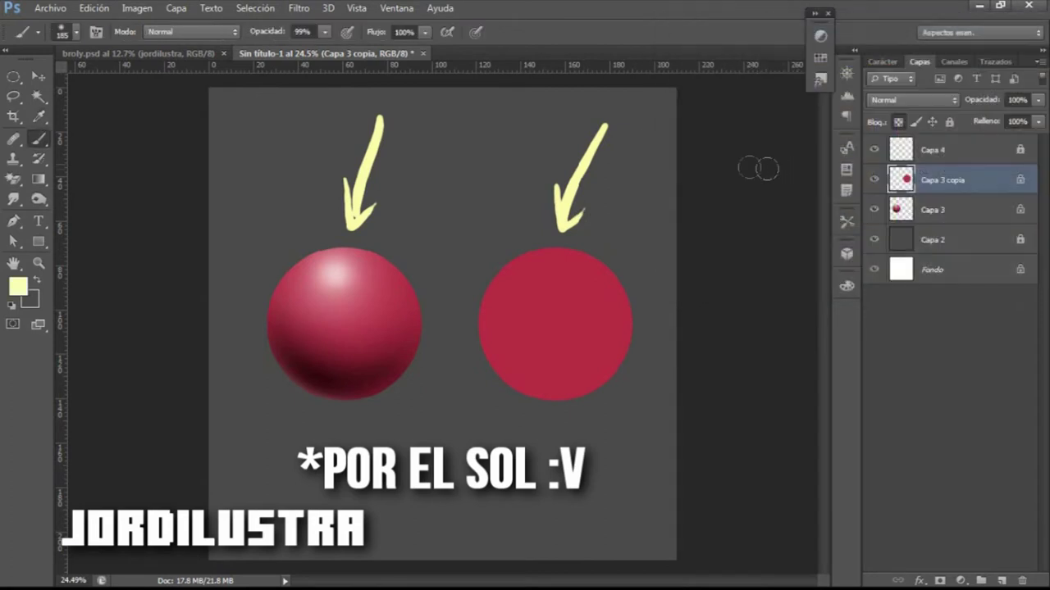
Enlarge the soft brush to 1289 px.
{"action": "right_click", "coordinate": [577, 189]}
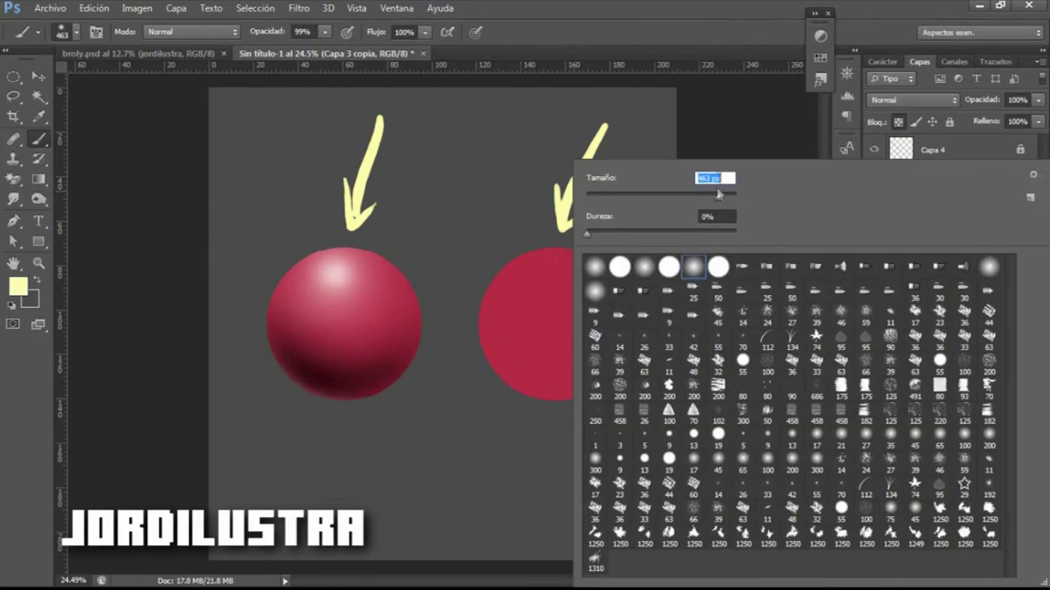
{"action": "key", "text": "Return"}
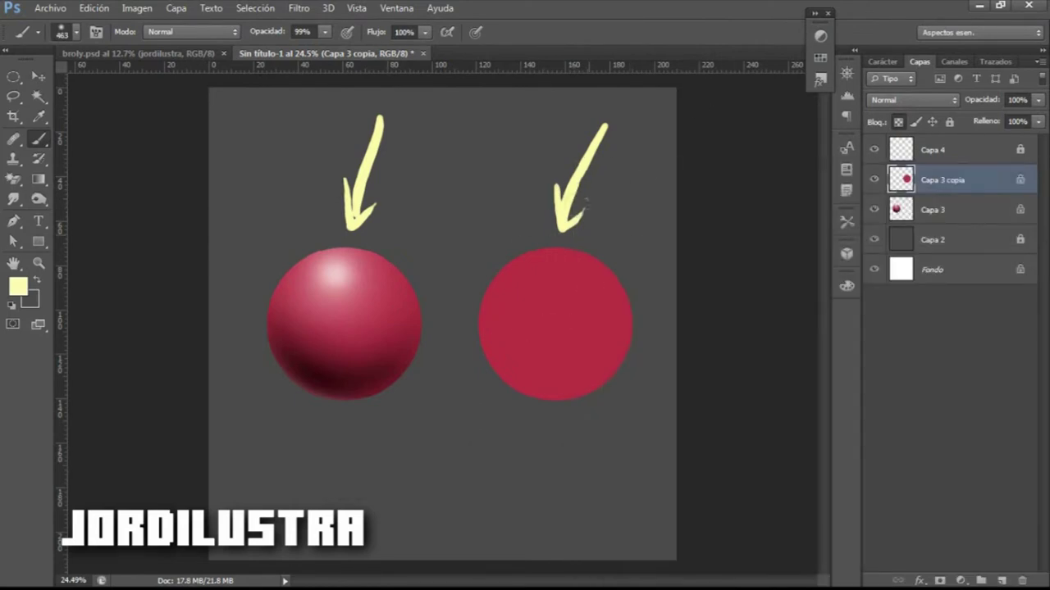
{"action": "right_click", "coordinate": [586, 197]}
{"action": "left_click_drag", "start_coordinate": [719, 201], "coordinate": [725, 201]}
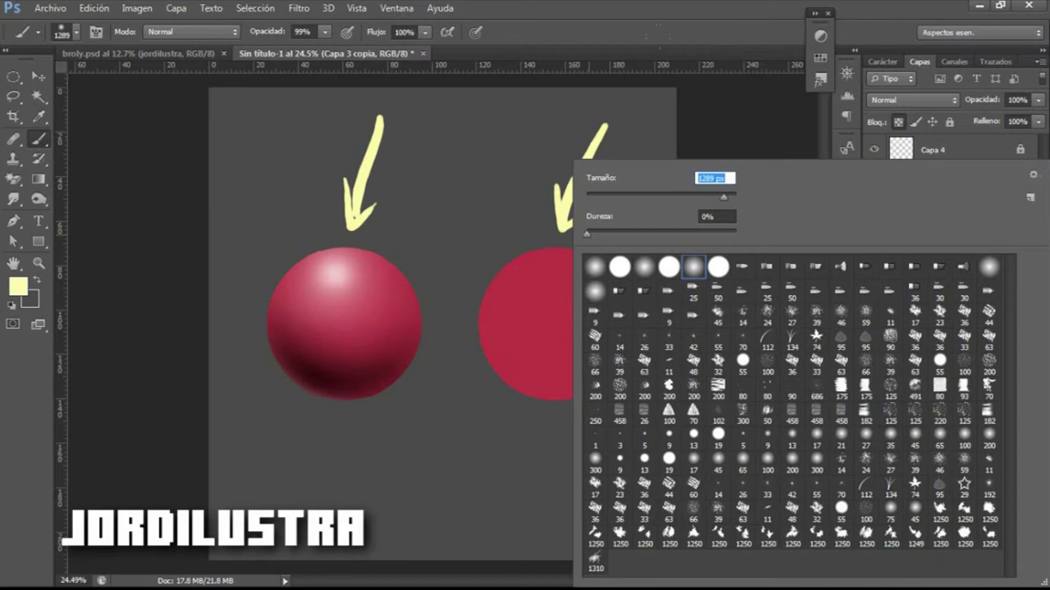
{"action": "key", "text": "Return"}
{"action": "left_click", "coordinate": [18, 285]}
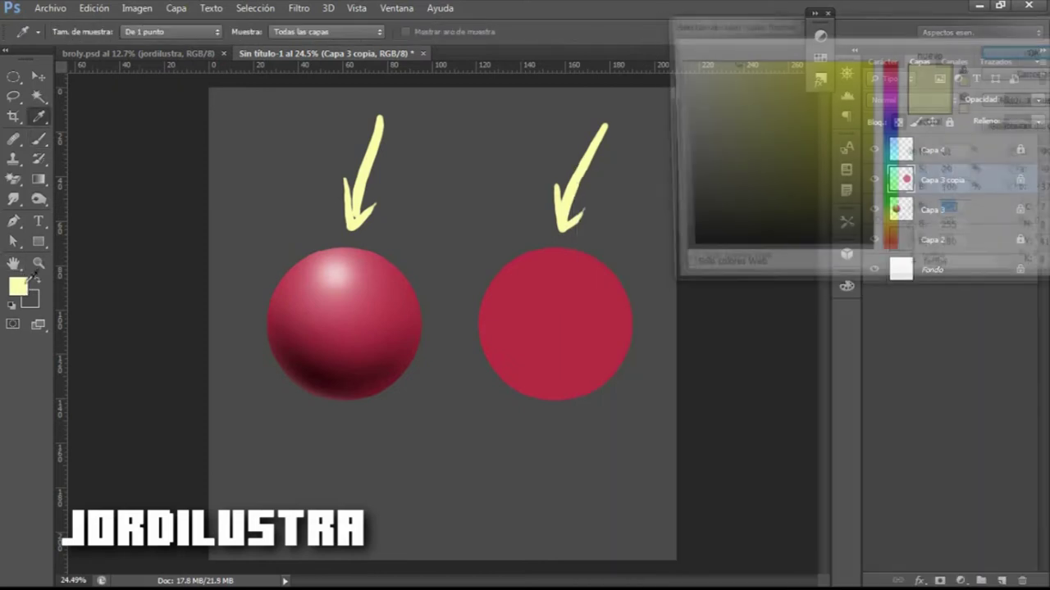
{"action": "left_click", "coordinate": [1001, 52]}
{"action": "key", "text": "z"}
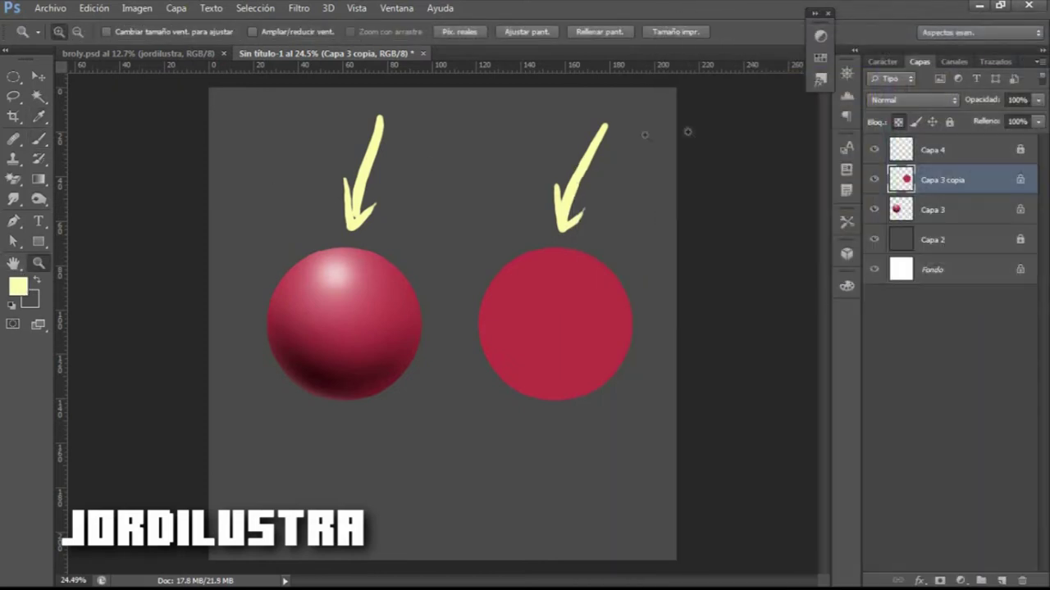
{"action": "left_click", "coordinate": [47, 142]}
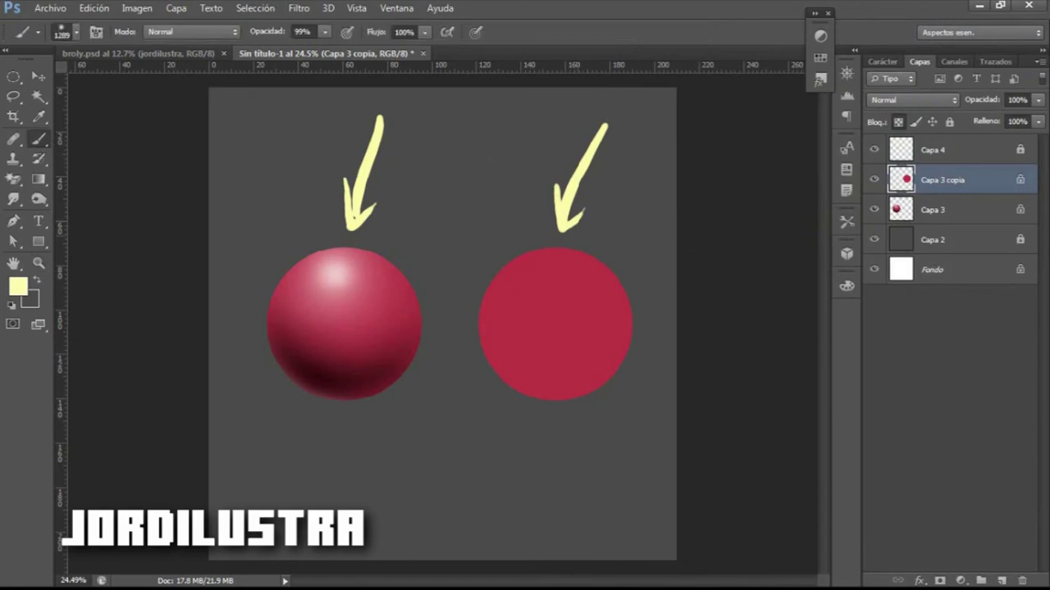
{"action": "right_click", "coordinate": [579, 209]}
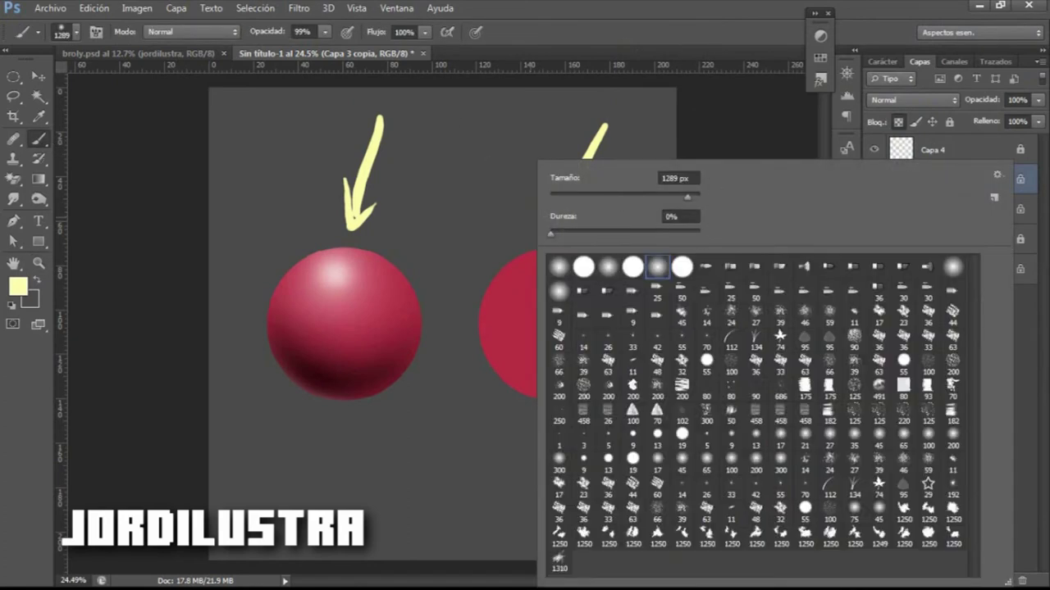
{"action": "key", "text": "Escape"}
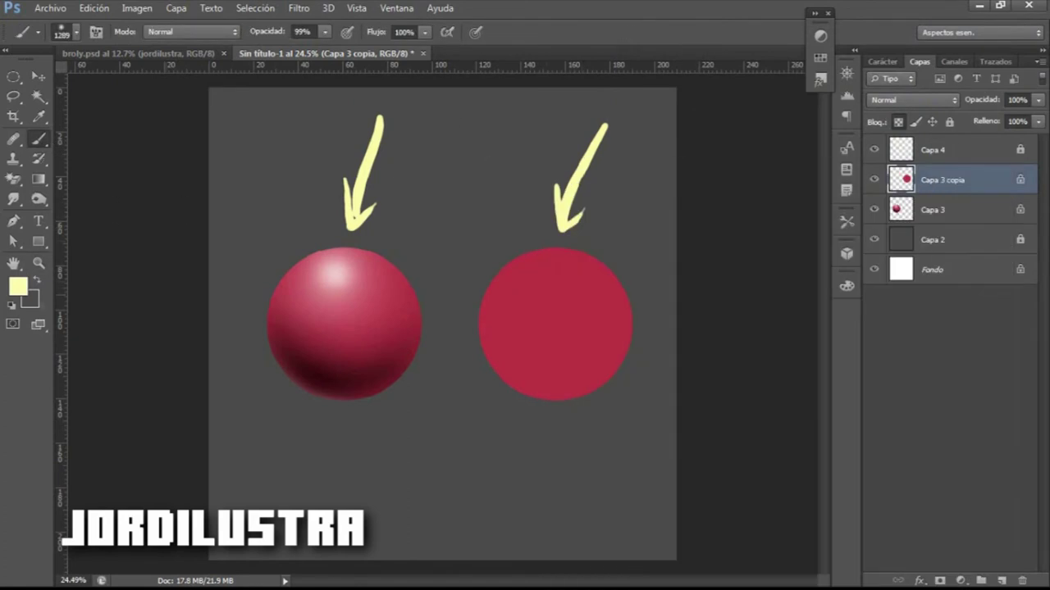
Sample the right circle's crimson and shift it to the brighter, more saturated d41647 as the foreground colour.
{"action": "left_click", "coordinate": [20, 287]}
{"action": "left_click", "coordinate": [596, 304]}
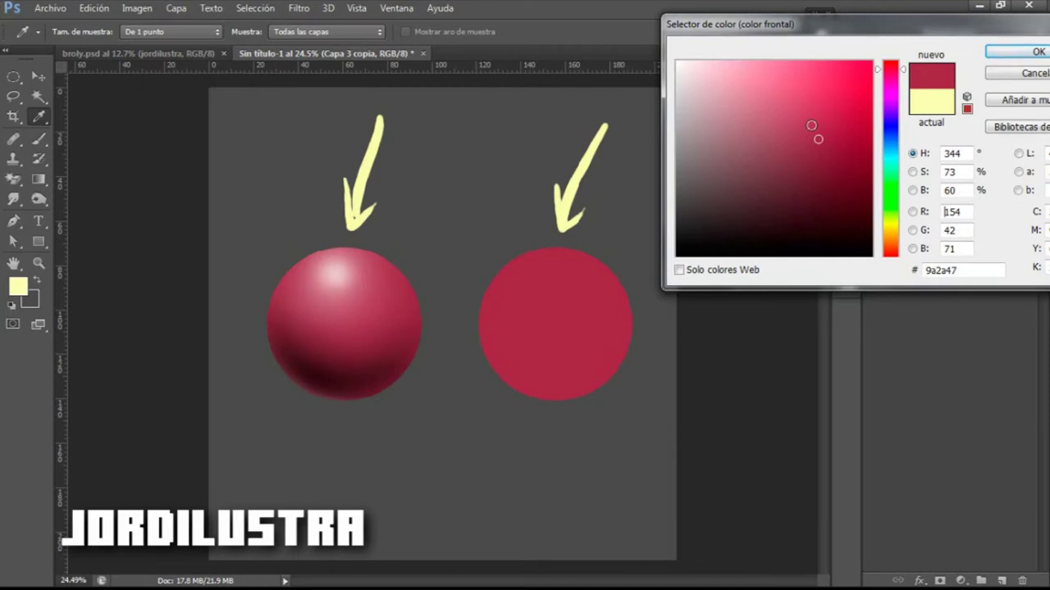
{"action": "mouse_move", "coordinate": [820, 138]}
{"action": "left_mouse_down"}
{"action": "mouse_move", "coordinate": [862, 94]}
{"action": "mouse_move", "coordinate": [840, 118]}
{"action": "left_mouse_up"}
{"action": "left_click", "coordinate": [833, 134]}
{"action": "left_click", "coordinate": [824, 139]}
{"action": "left_click_drag", "start_coordinate": [818, 139], "coordinate": [852, 95]}
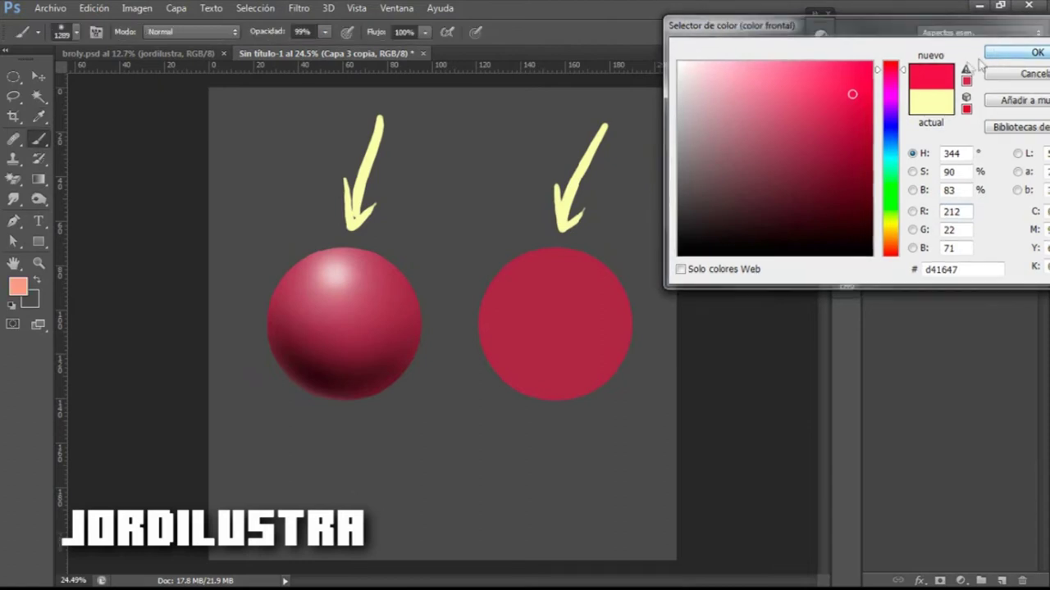
{"action": "left_click", "coordinate": [1036, 52]}
Reduce the soft brush to 473 px and paint bright crimson light over the right circle's upper half.
{"action": "right_click", "coordinate": [574, 160]}
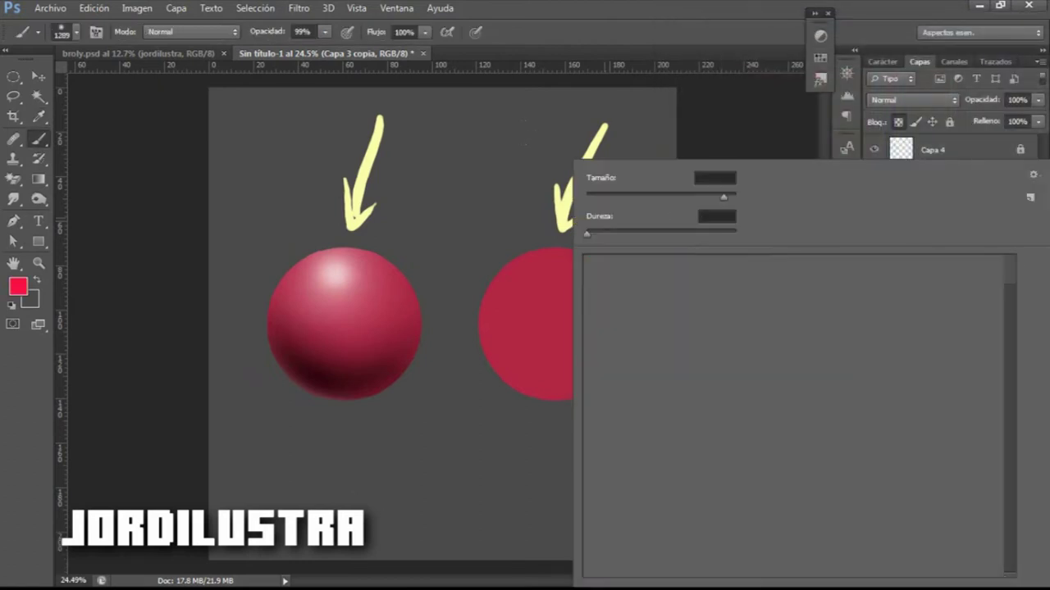
{"action": "key", "text": "Return"}
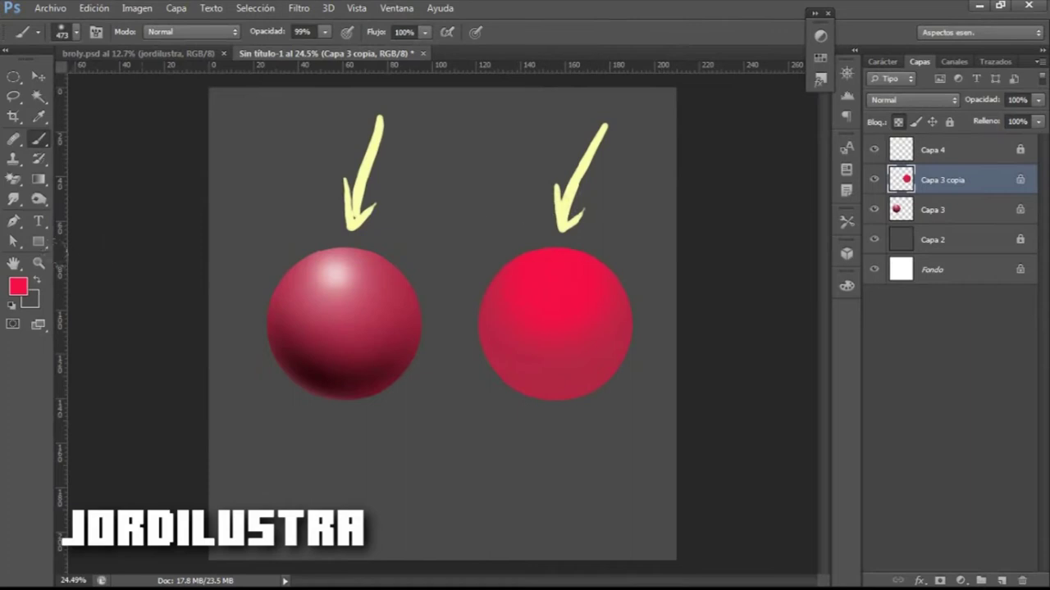
Sample the arrow's pale yellow fcfdae as the foreground colour and paint a soft highlight at the right circle's top edge.
{"action": "left_click", "coordinate": [18, 286]}
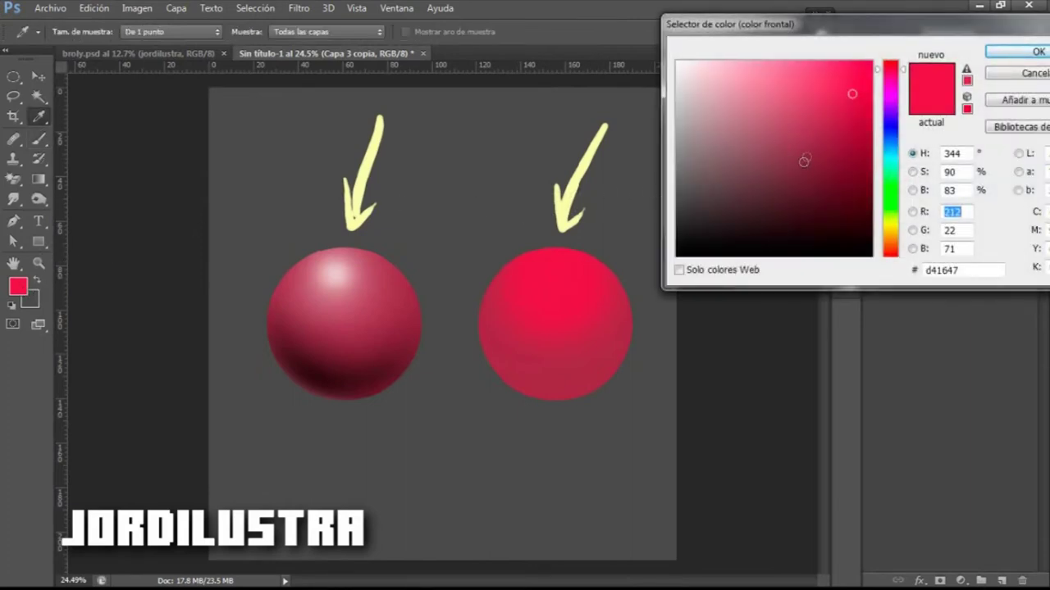
{"action": "left_click", "coordinate": [577, 211]}
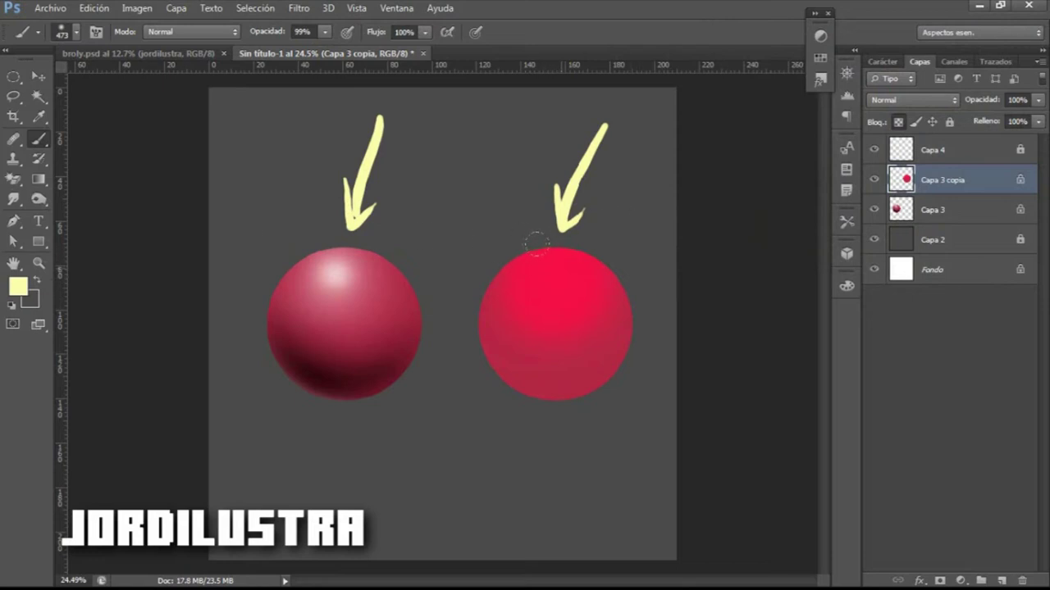
{"action": "left_click_drag", "start_coordinate": [528, 250], "coordinate": [553, 224]}
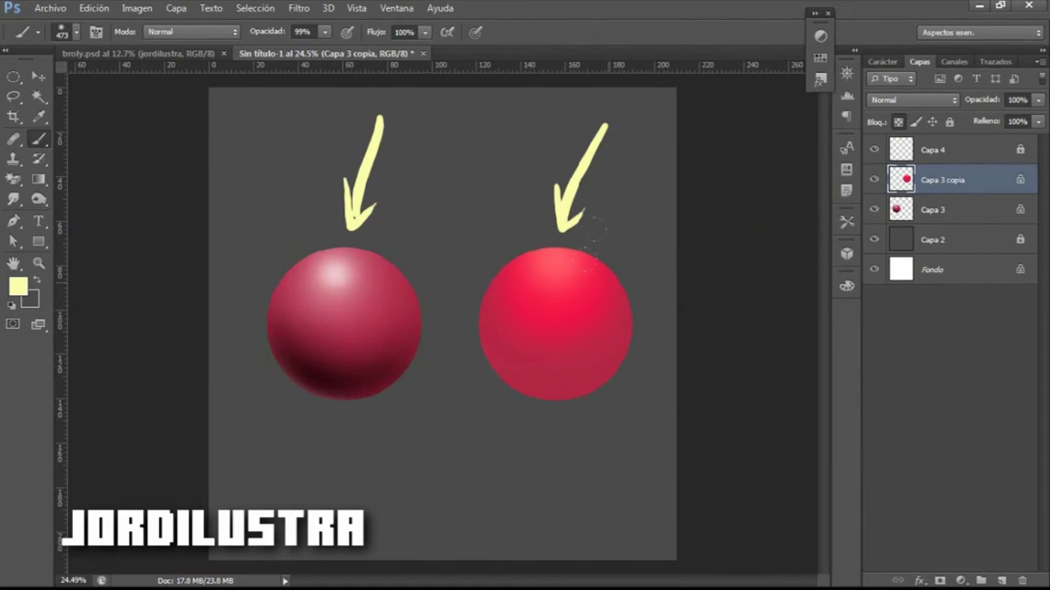
With the soft brush at 349 px and the more saturated yellow f8f98e, paint a warm glow over the right circle's top.
{"action": "right_click", "coordinate": [574, 189]}
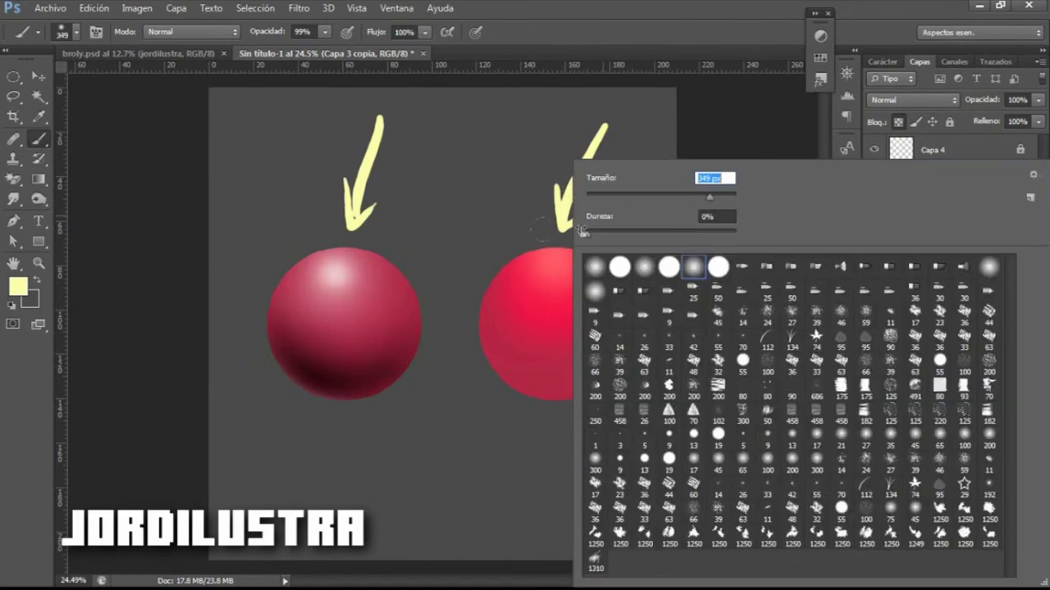
{"action": "left_click", "coordinate": [17, 285]}
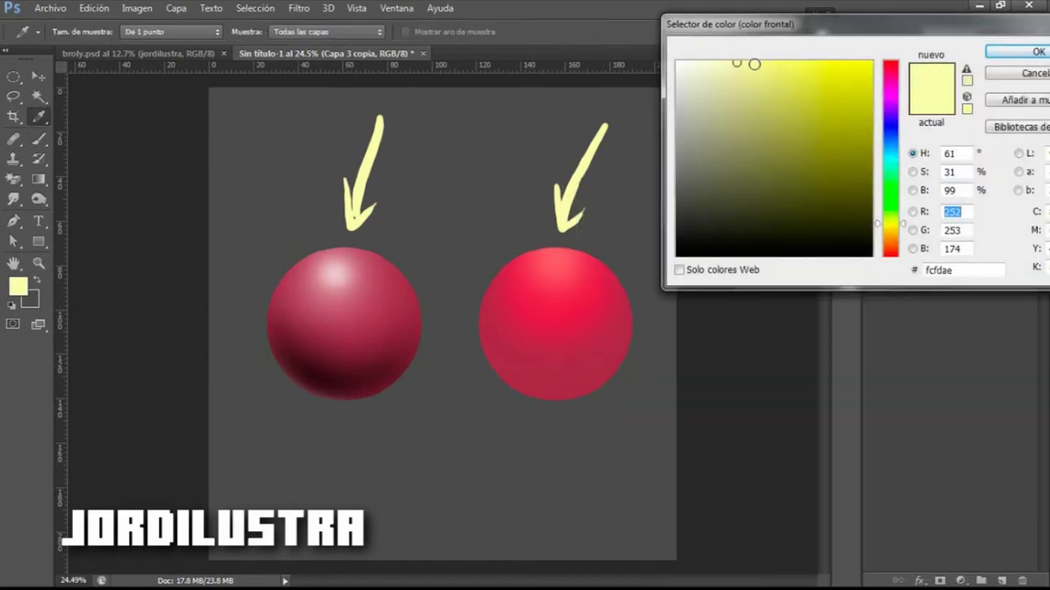
{"action": "left_click", "coordinate": [1017, 51]}
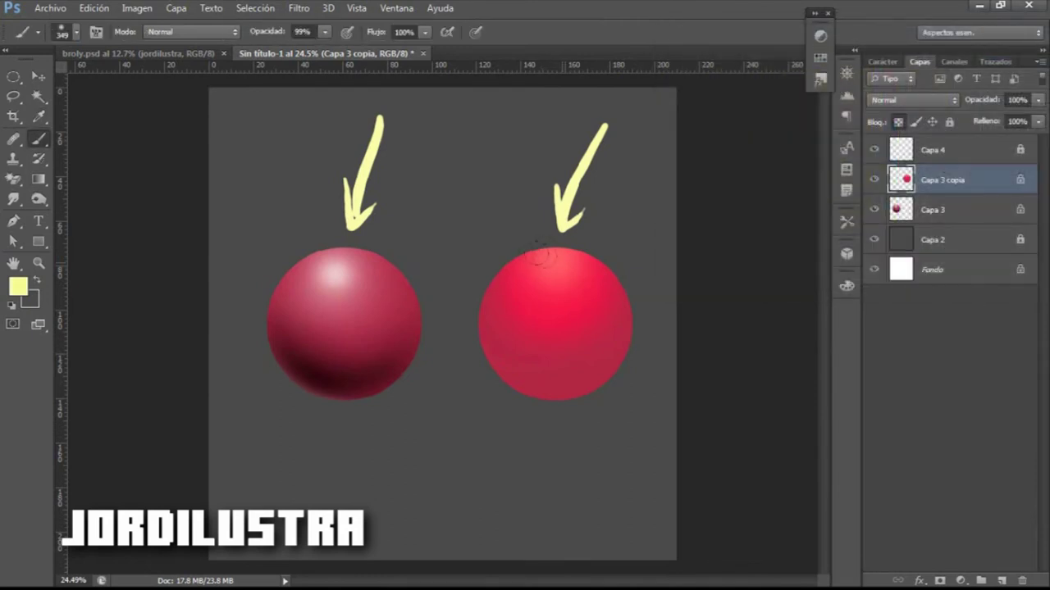
{"action": "mouse_move", "coordinate": [554, 259]}
{"action": "left_mouse_down"}
{"action": "mouse_move", "coordinate": [554, 274]}
{"action": "mouse_move", "coordinate": [527, 260]}
{"action": "left_mouse_up"}
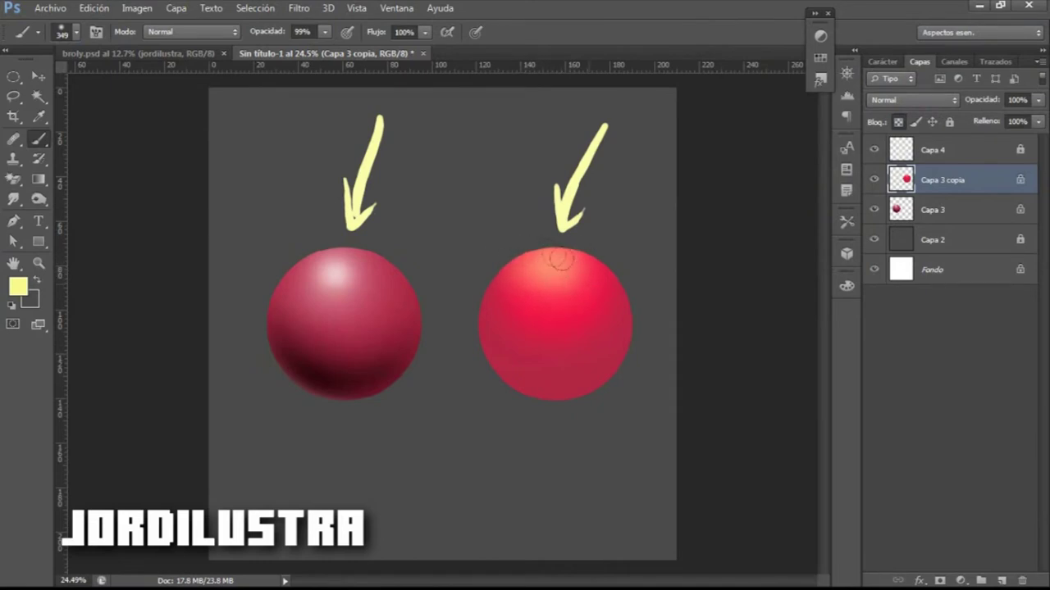
{"action": "key", "text": "ctrl+z"}
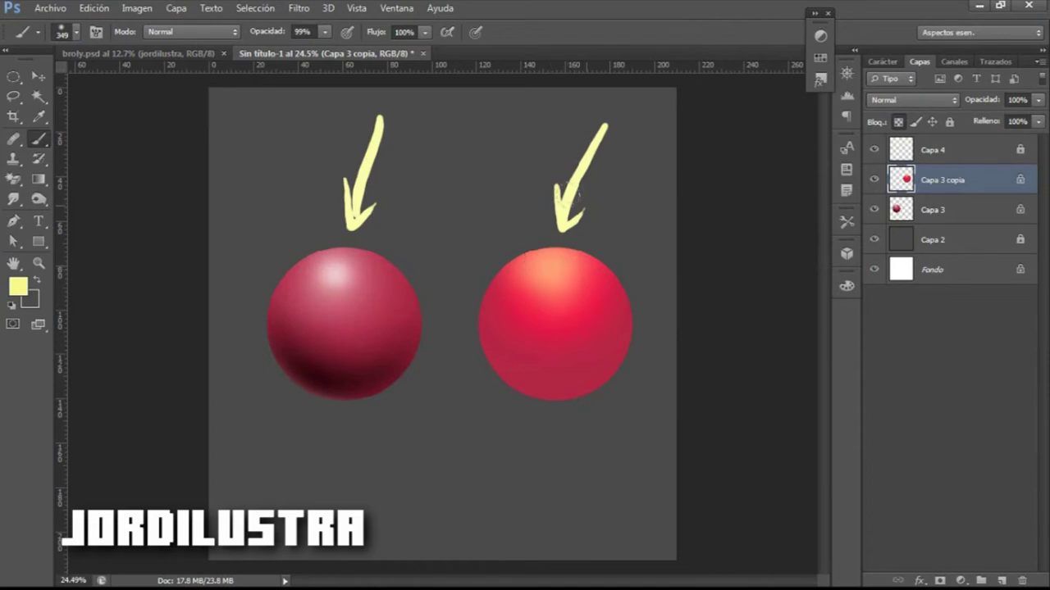
Reduce the soft brush to 139 px and paint a small yellow hot spot within the right circle's highlight.
{"action": "right_click", "coordinate": [635, 168]}
{"action": "left_click", "coordinate": [543, 272]}
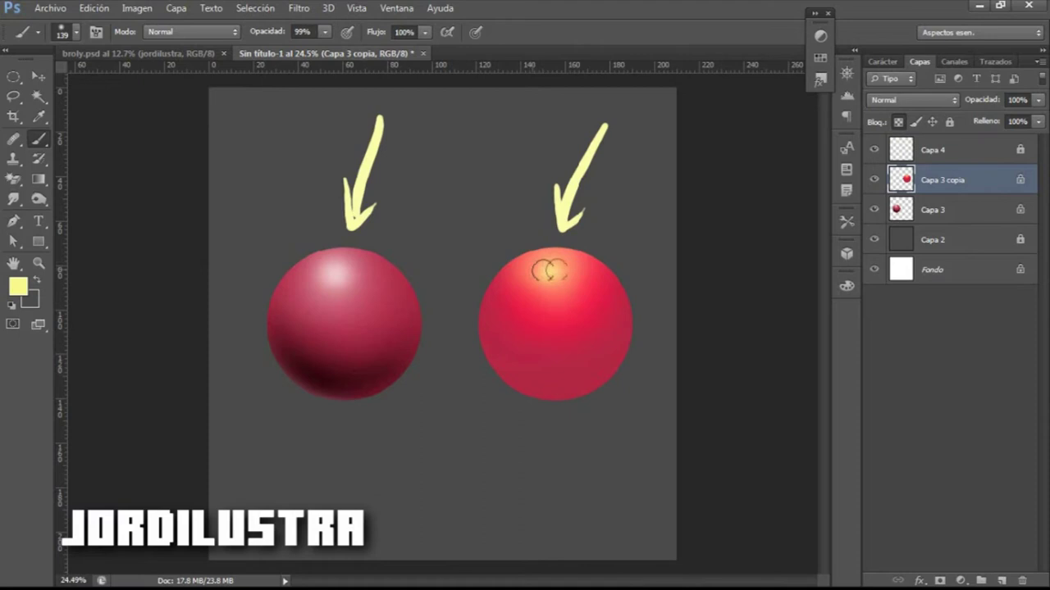
{"action": "left_click_drag", "start_coordinate": [550, 273], "coordinate": [563, 262]}
Try the Subexposición lineal blending mode for the brush.
{"action": "left_click", "coordinate": [199, 30]}
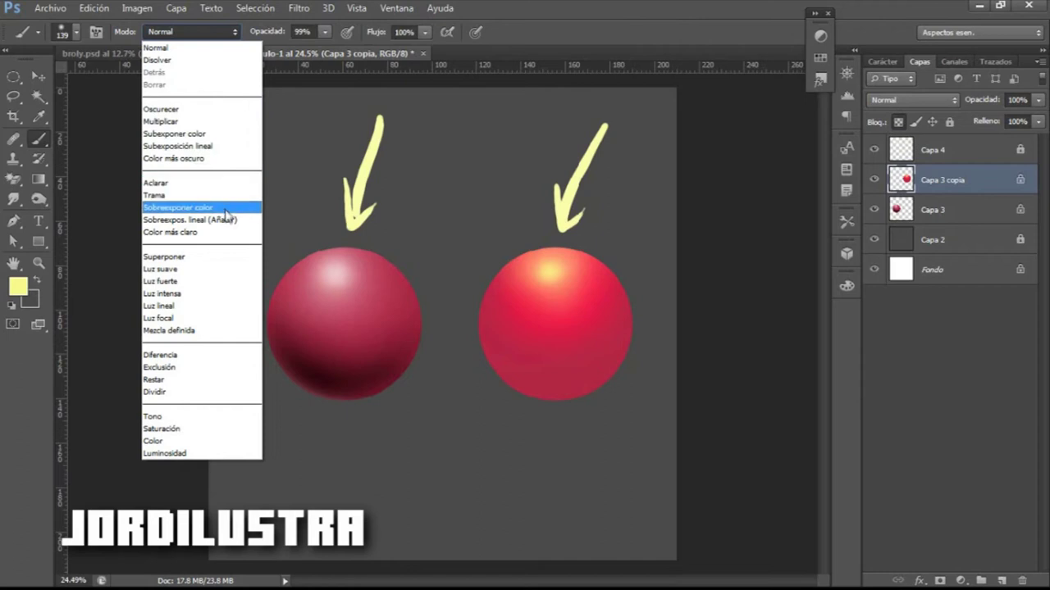
{"action": "left_click", "coordinate": [215, 147]}
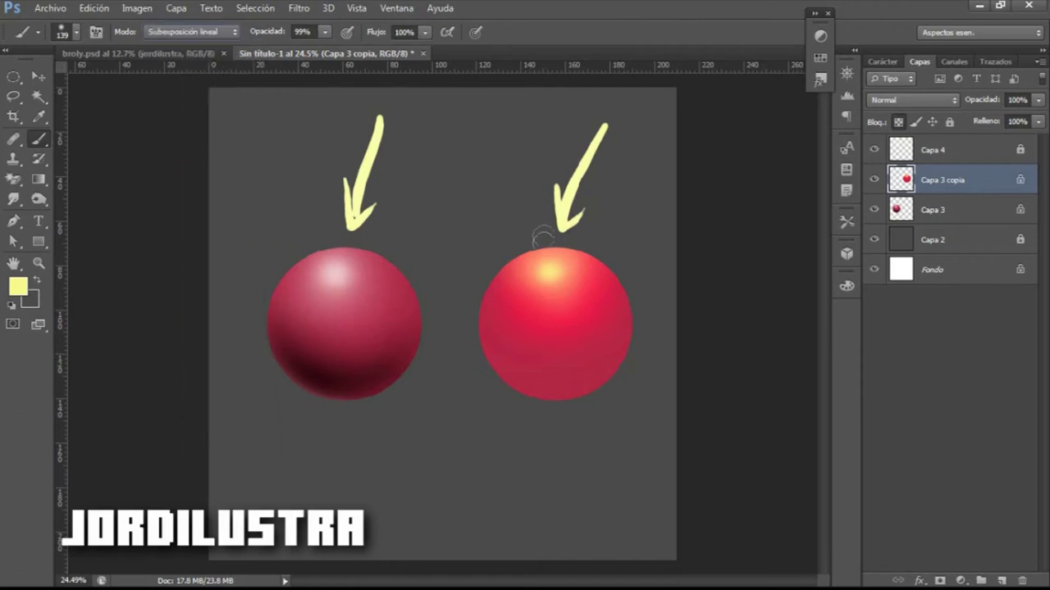
{"action": "right_click", "coordinate": [535, 220]}
{"action": "left_click", "coordinate": [224, 31]}
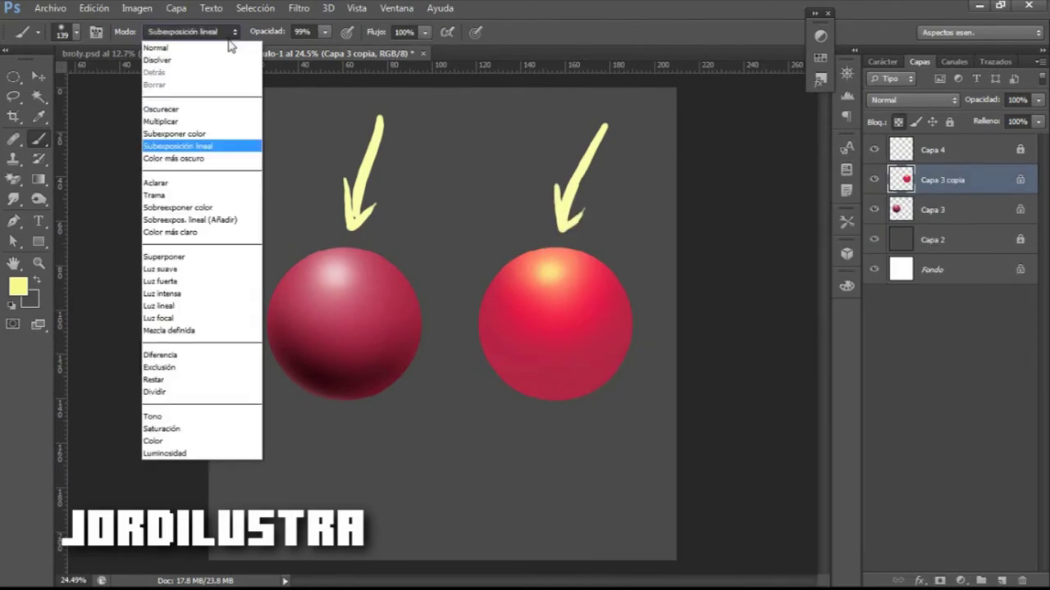
{"action": "left_click", "coordinate": [440, 157]}
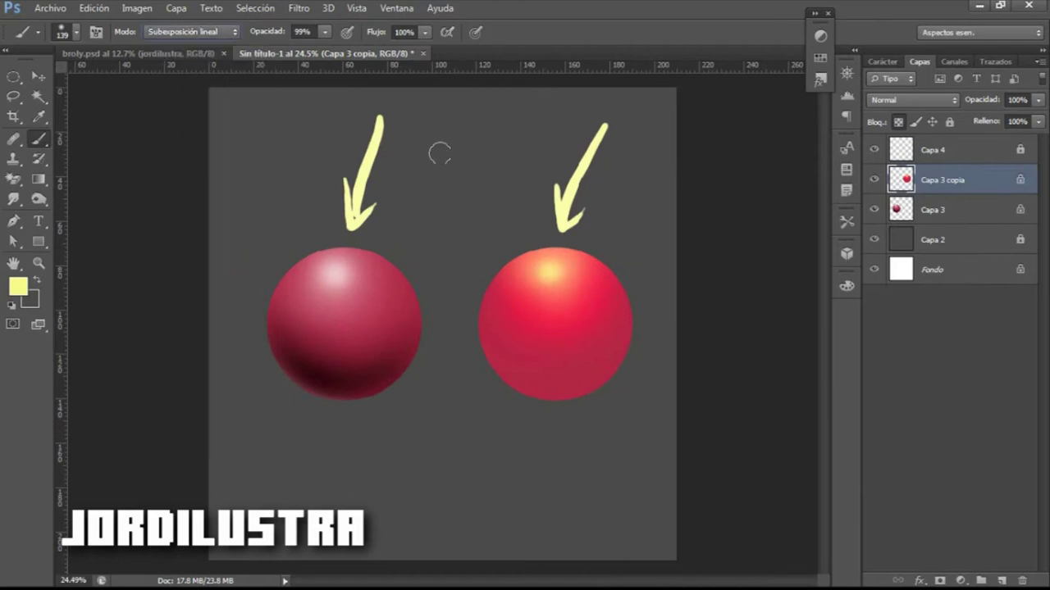
Set the brush mode to Sobreexpos. lineal (Añadir) and brighten the yellow hot spot on the right circle.
{"action": "left_click", "coordinate": [201, 31]}
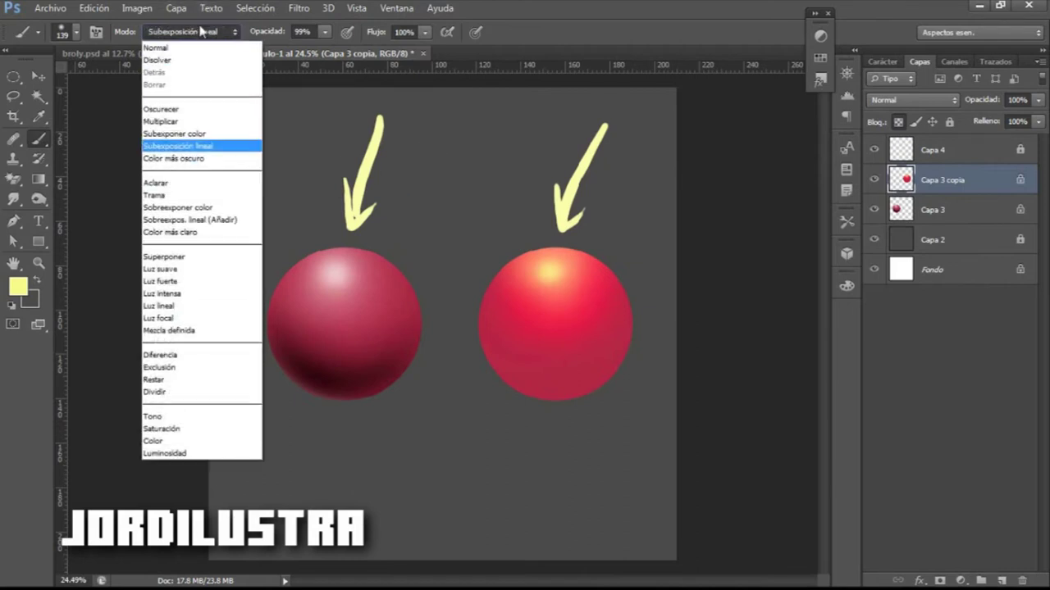
{"action": "left_click", "coordinate": [238, 220]}
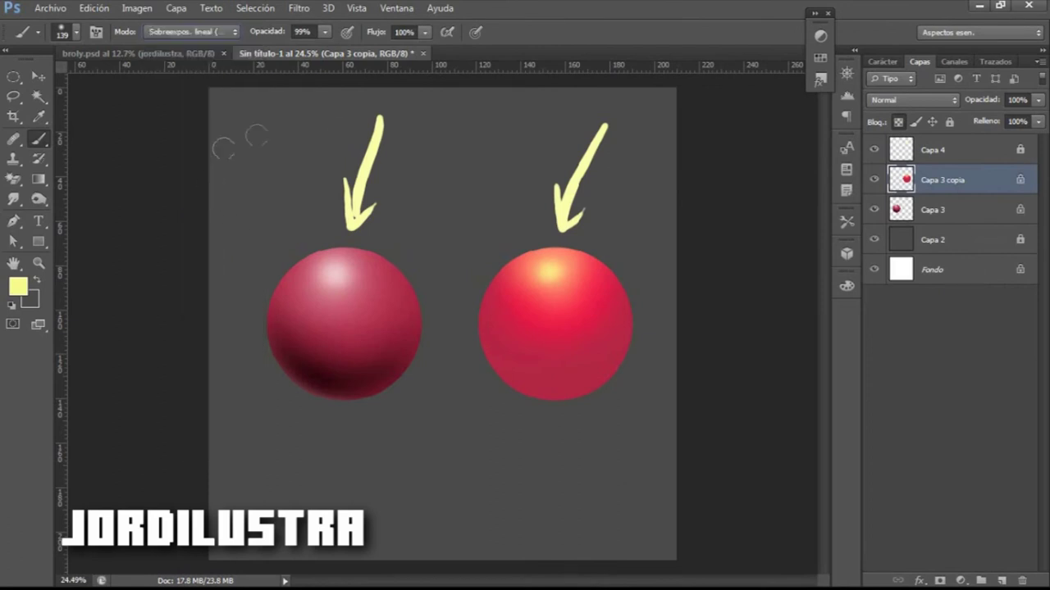
{"action": "mouse_move", "coordinate": [542, 274]}
{"action": "left_mouse_down"}
{"action": "mouse_move", "coordinate": [567, 271]}
{"action": "mouse_move", "coordinate": [558, 272]}
{"action": "left_mouse_up"}
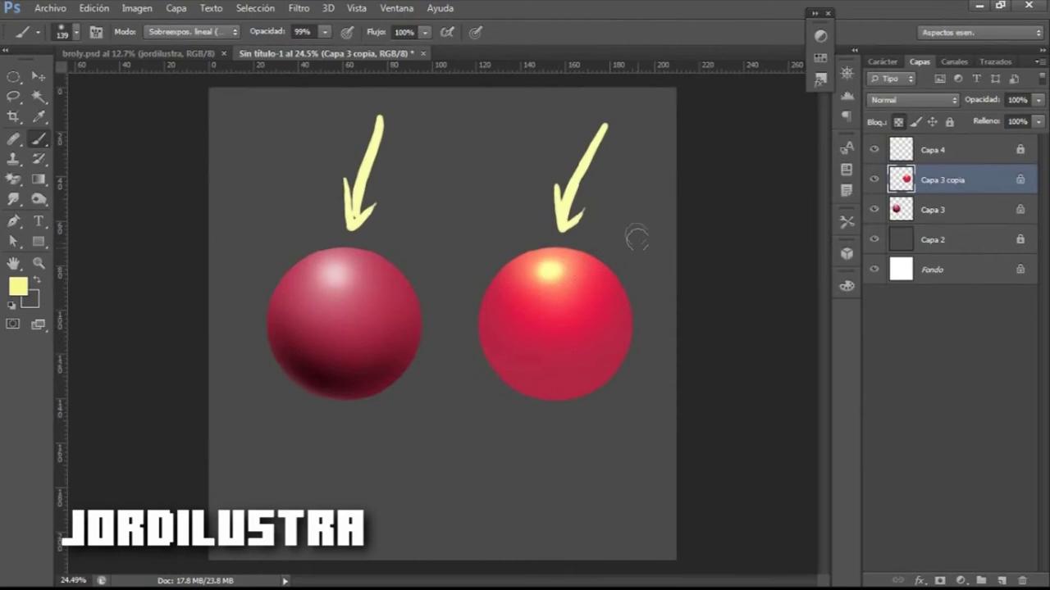
{"action": "key", "text": "ctrl+z"}
Enlarge the soft brush to 504 px and brighten the glow around the right circle's highlight.
{"action": "right_click", "coordinate": [566, 235]}
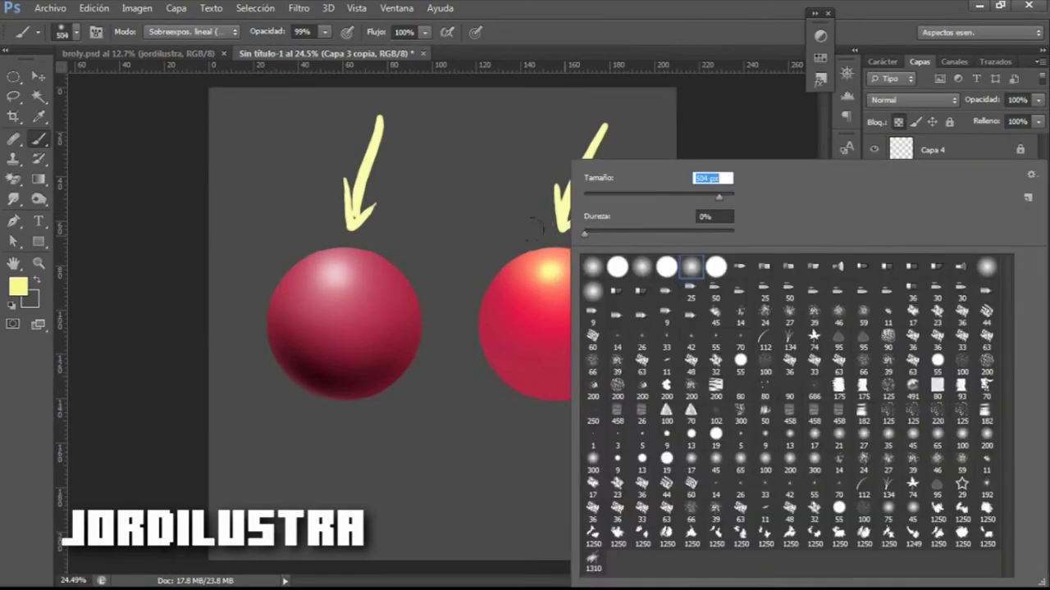
{"action": "key", "text": "Return"}
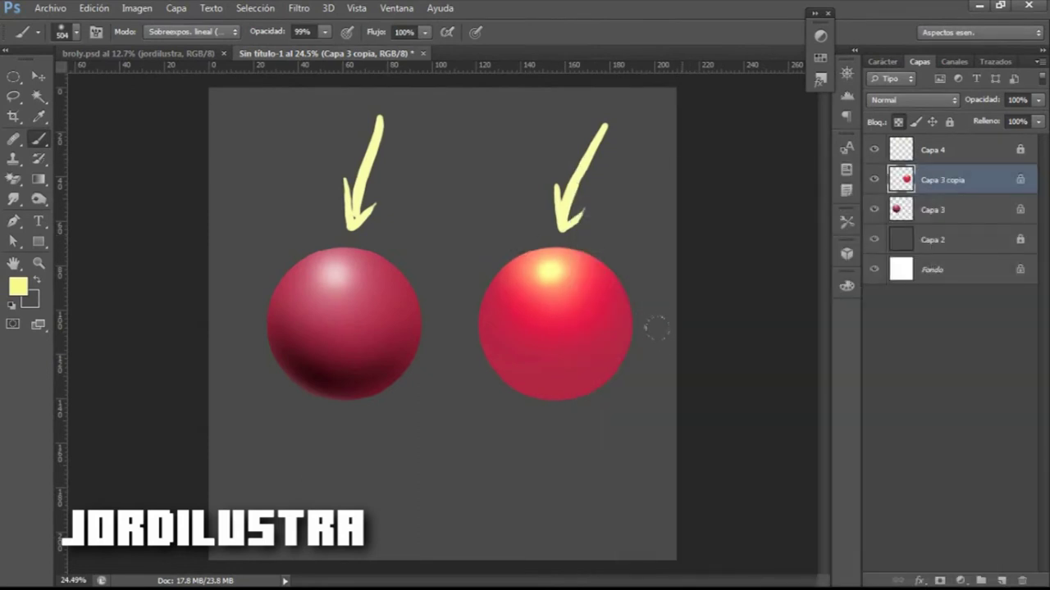
{"action": "left_click", "coordinate": [531, 255]}
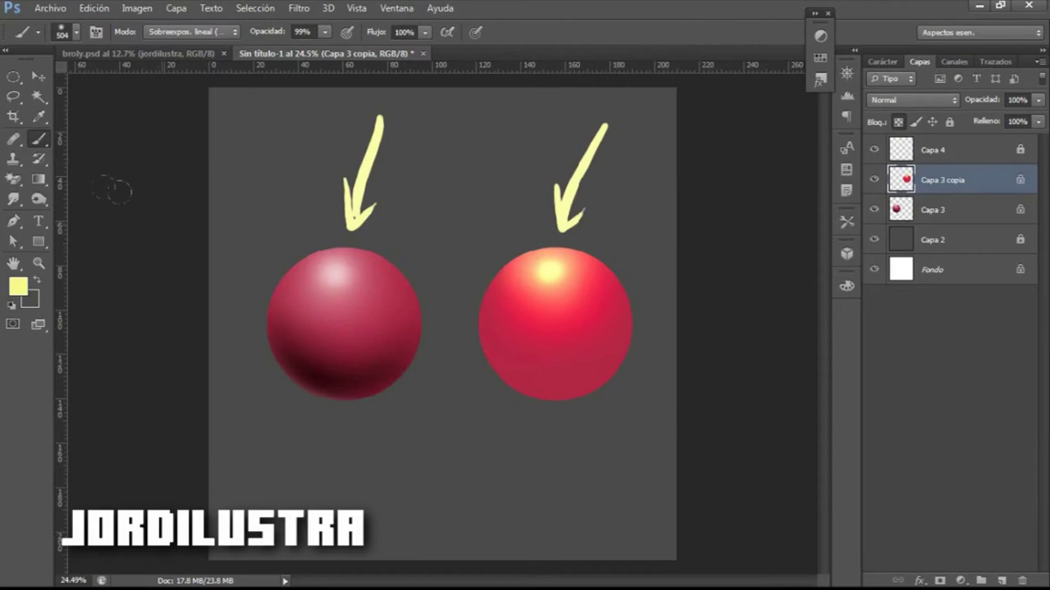
Keep the yellow foreground colour and return the brush mode to Normal.
{"action": "left_click", "coordinate": [17, 287]}
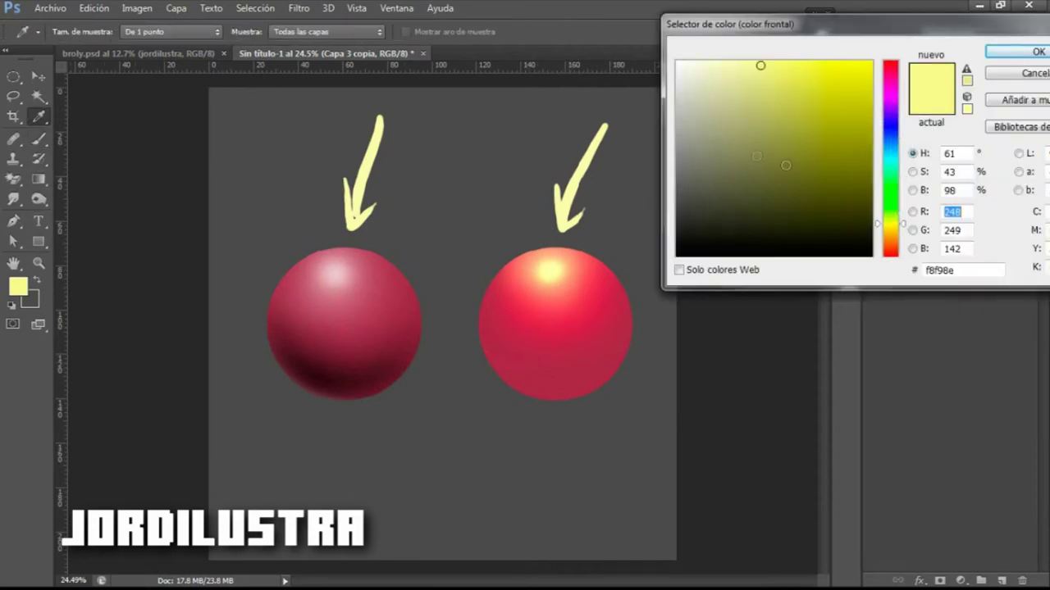
{"action": "left_click", "coordinate": [1034, 50]}
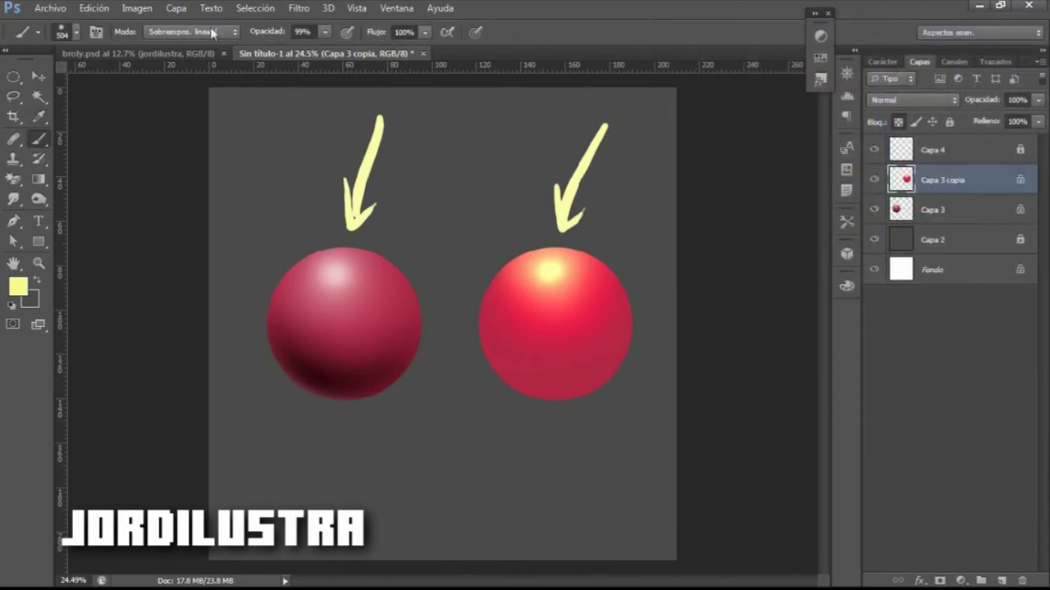
{"action": "left_click", "coordinate": [212, 33]}
{"action": "left_click", "coordinate": [156, 49]}
Sample the right circle's crimson, shift it to the dark purple 6b2d6c as foreground colour, and brush it over the circle's lower half.
{"action": "left_click", "coordinate": [18, 286]}
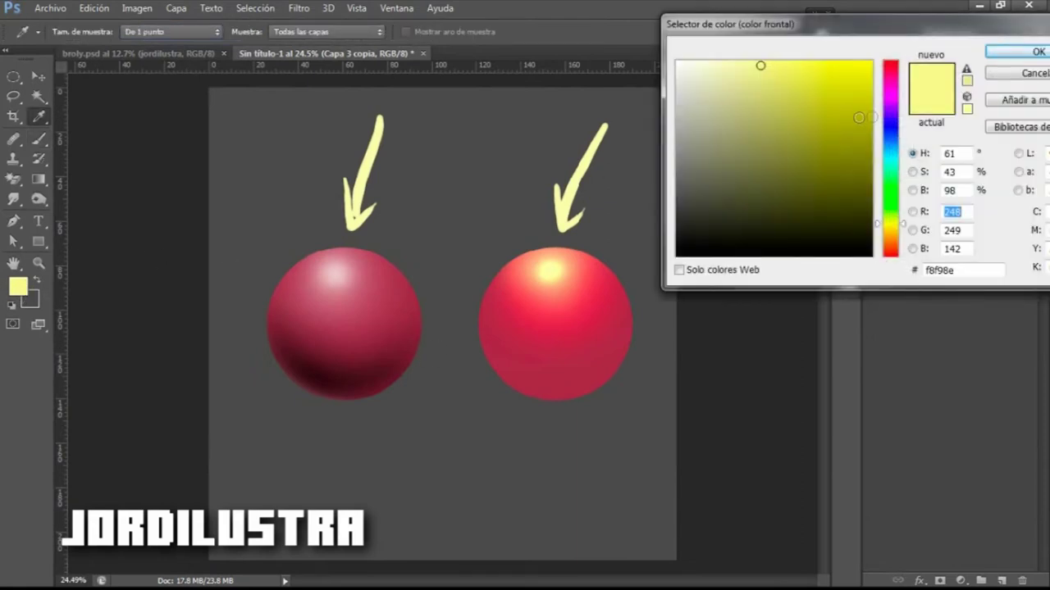
{"action": "left_click", "coordinate": [892, 141]}
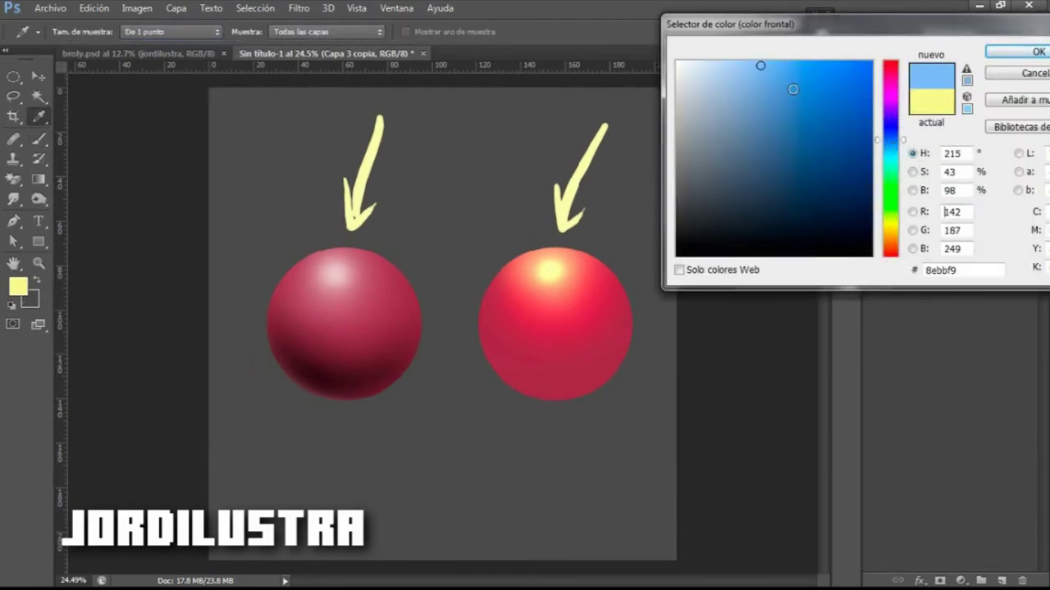
{"action": "left_click", "coordinate": [814, 123]}
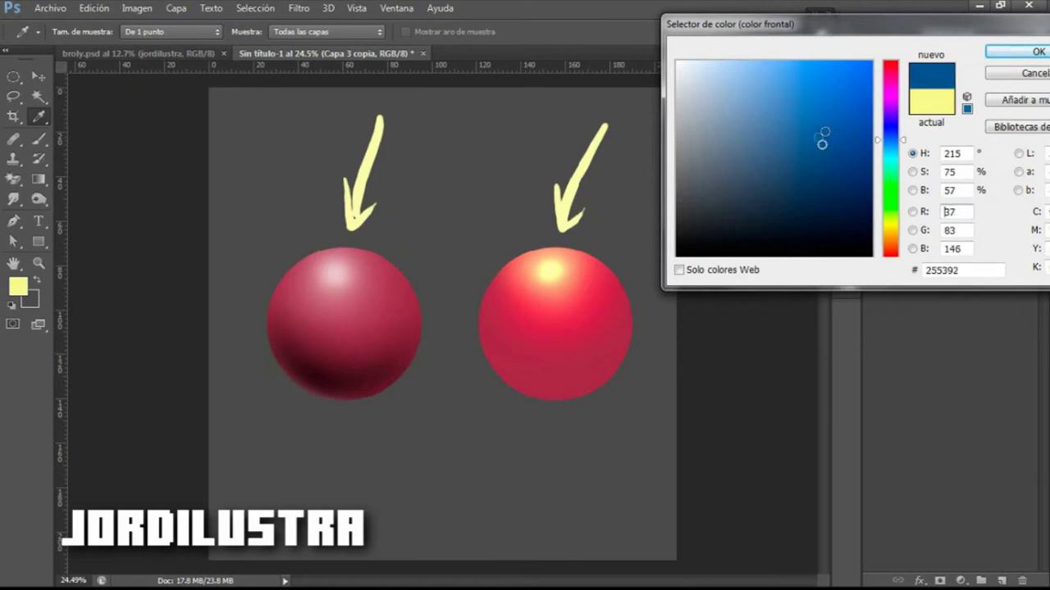
{"action": "left_click", "coordinate": [580, 348]}
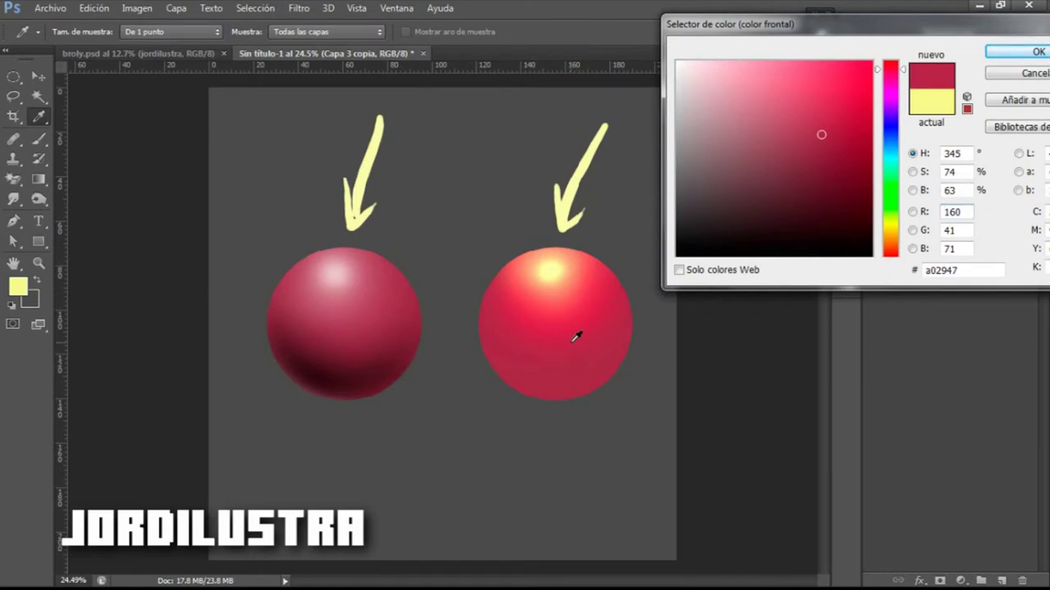
{"action": "left_click", "coordinate": [905, 70]}
{"action": "left_click_drag", "start_coordinate": [904, 73], "coordinate": [905, 94]}
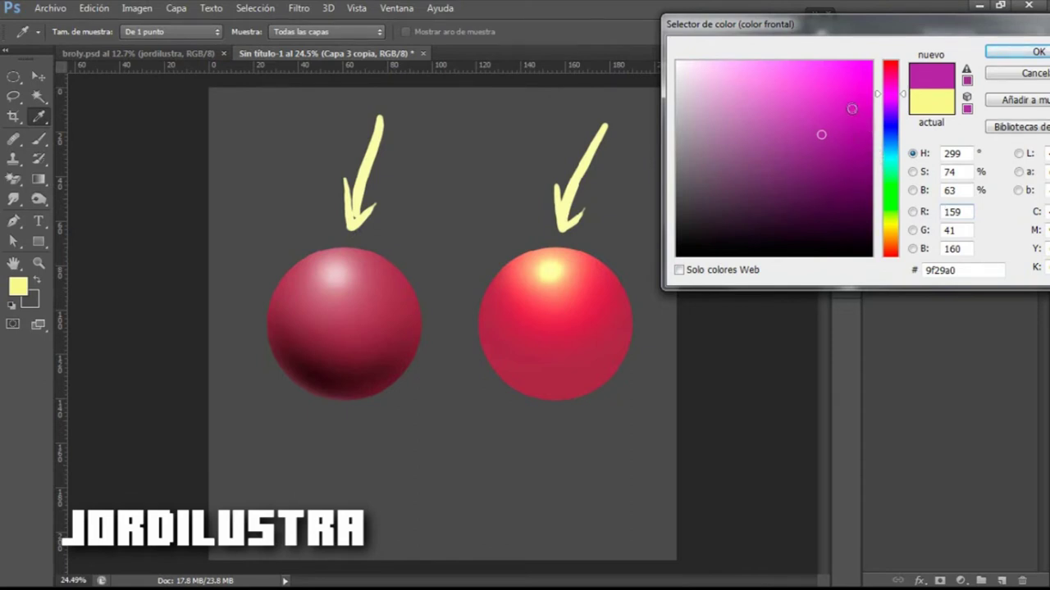
{"action": "left_click", "coordinate": [601, 353]}
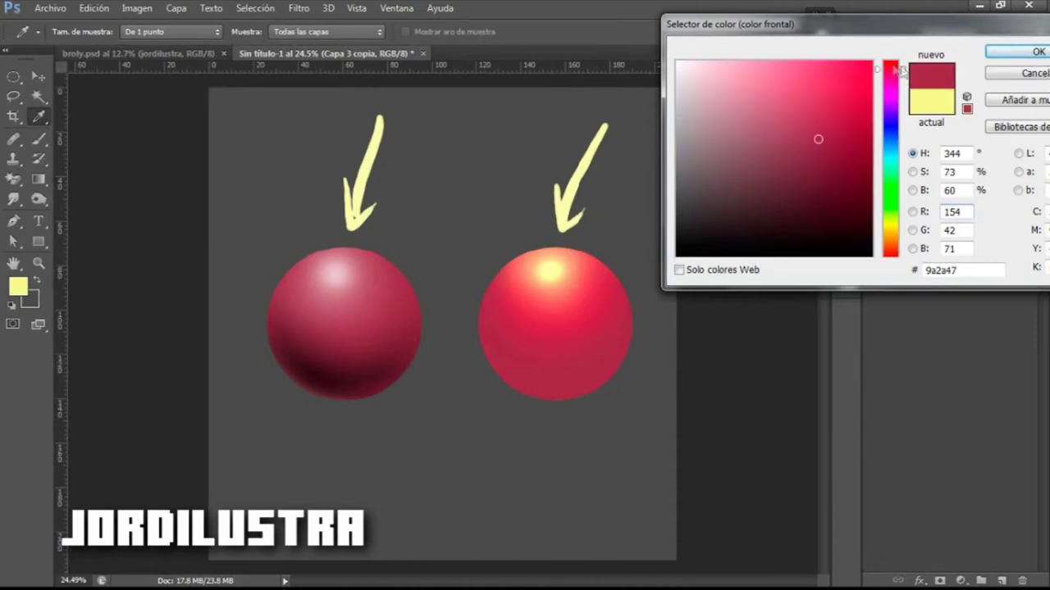
{"action": "left_click_drag", "start_coordinate": [906, 71], "coordinate": [904, 93]}
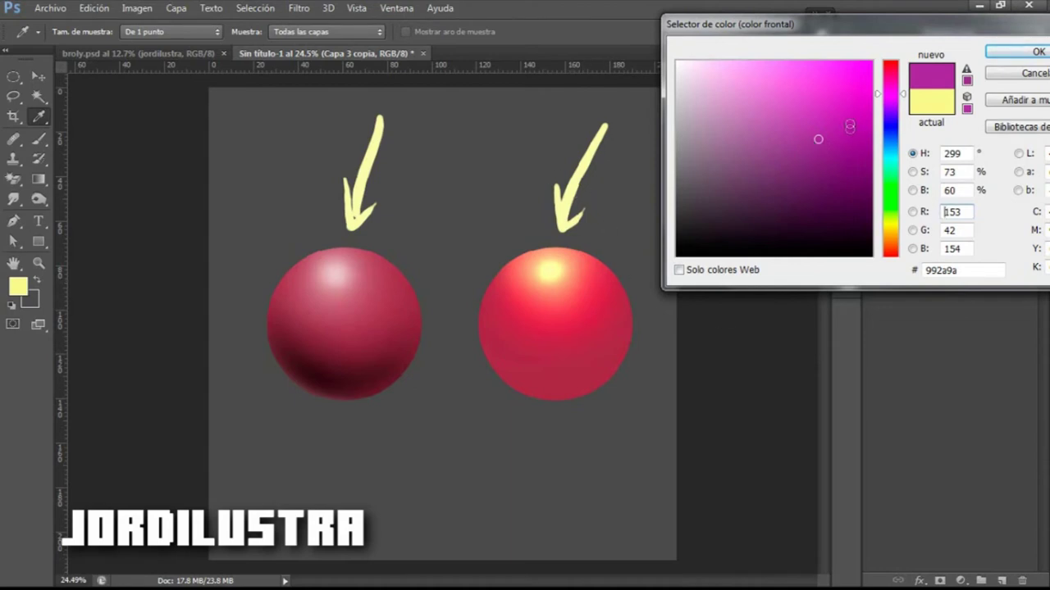
{"action": "left_click_drag", "start_coordinate": [816, 142], "coordinate": [791, 173]}
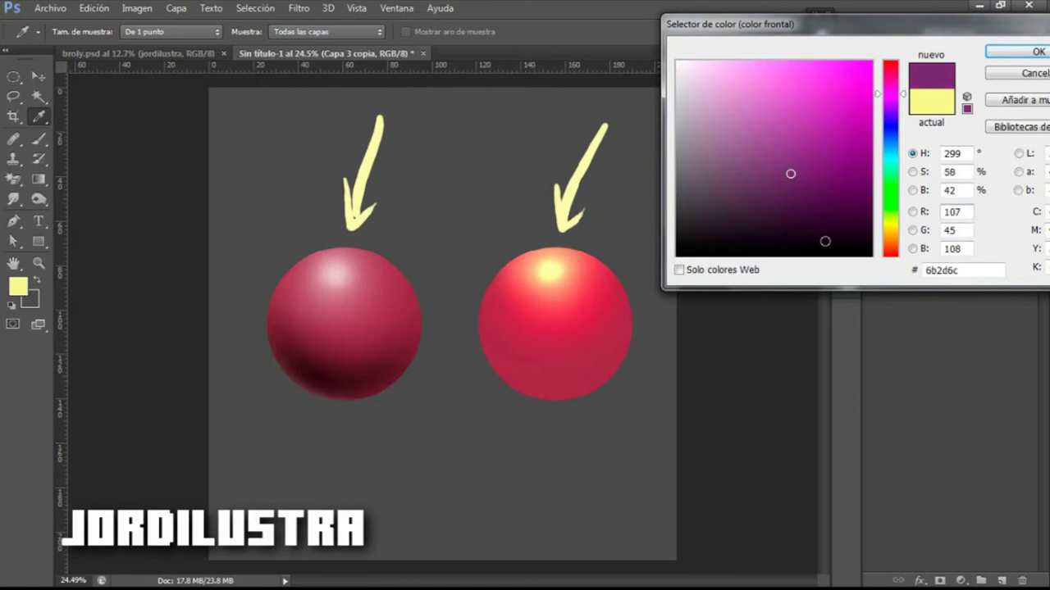
{"action": "left_click", "coordinate": [1016, 51]}
{"action": "key", "text": "b"}
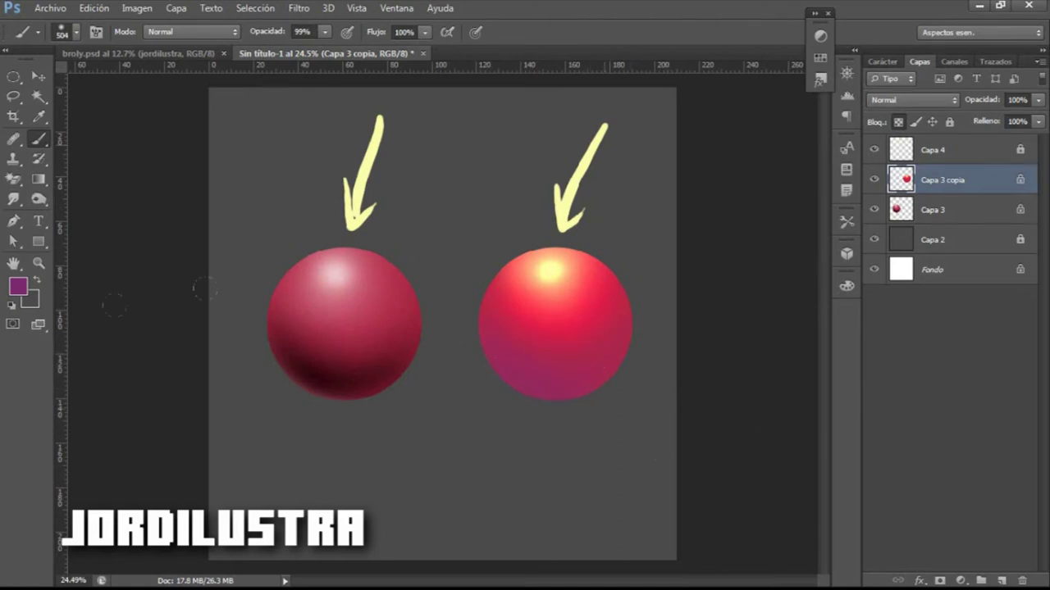
{"action": "key", "text": "d"}
{"action": "key", "text": "q"}
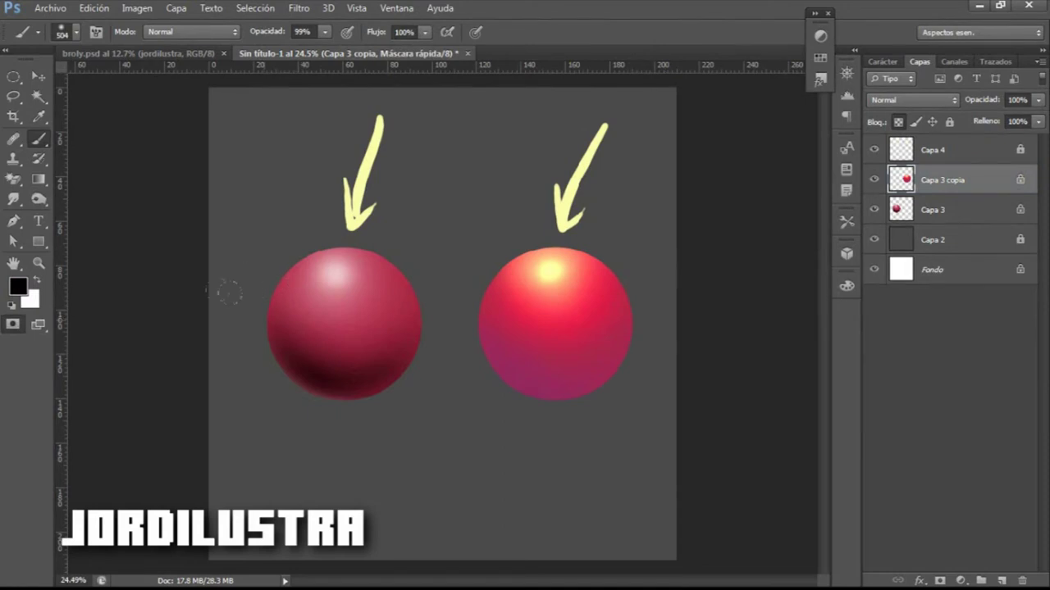
{"action": "left_click", "coordinate": [13, 324]}
Darken the foreground purple further and try shading the right circle's lower half with it.
{"action": "left_click", "coordinate": [18, 286]}
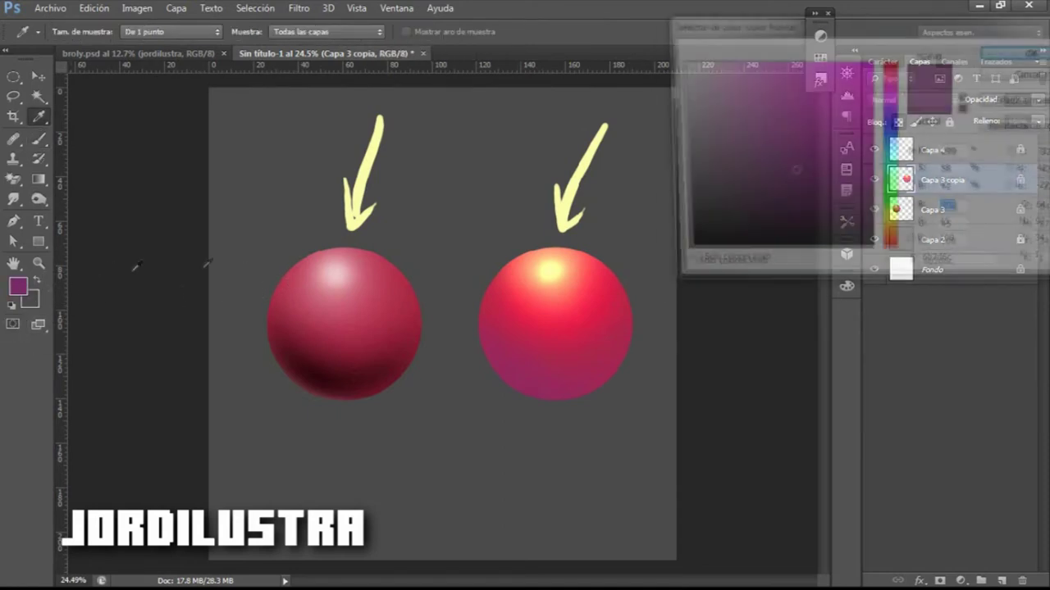
{"action": "left_click", "coordinate": [790, 173]}
{"action": "left_click", "coordinate": [768, 187]}
{"action": "left_click", "coordinate": [1017, 51]}
{"action": "key", "text": "b"}
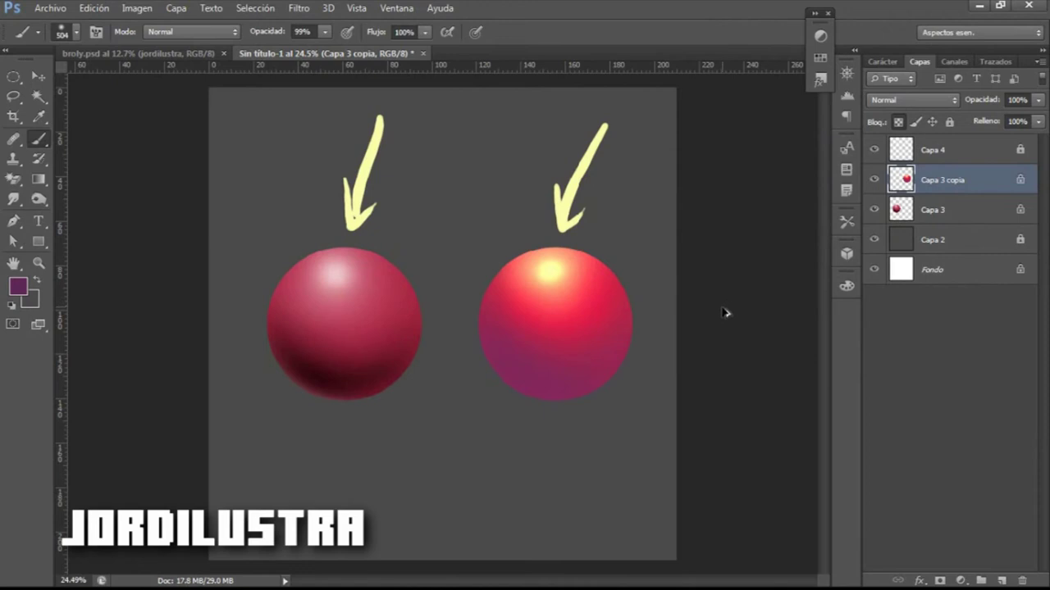
{"action": "key", "text": "q"}
{"action": "key", "text": "q"}
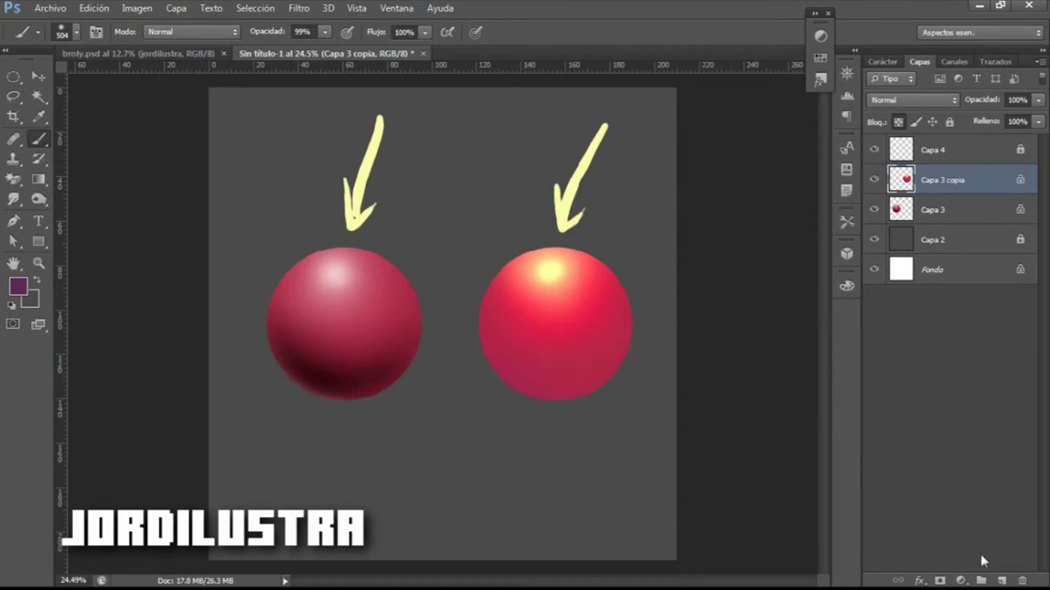
Add a new layer above the right circle's layer and paint a soft dark purple shadow around the circle's lower half.
{"action": "left_click", "coordinate": [1002, 581]}
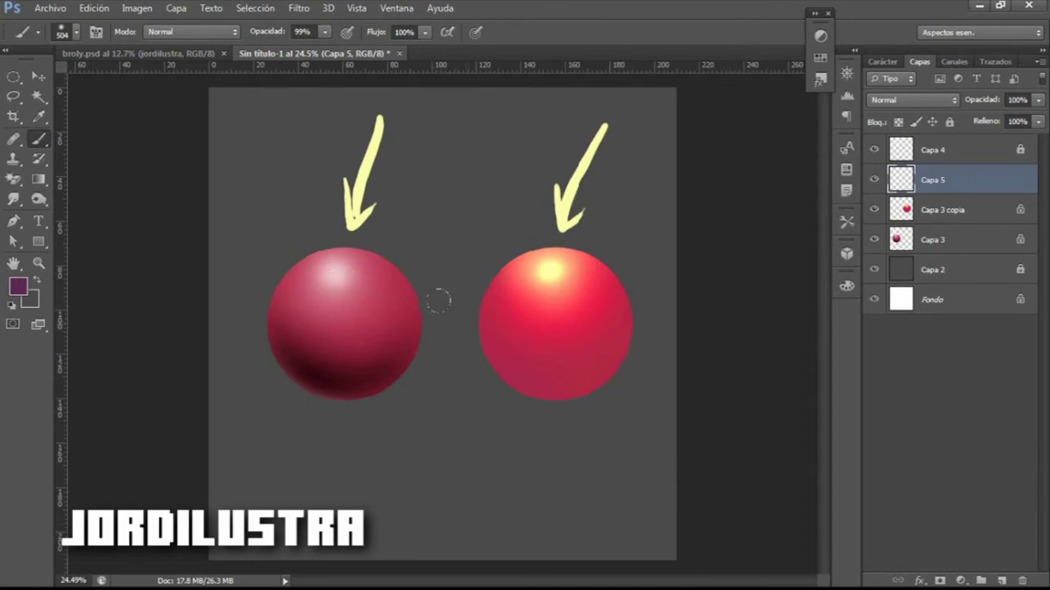
{"action": "left_click_drag", "start_coordinate": [445, 261], "coordinate": [482, 336]}
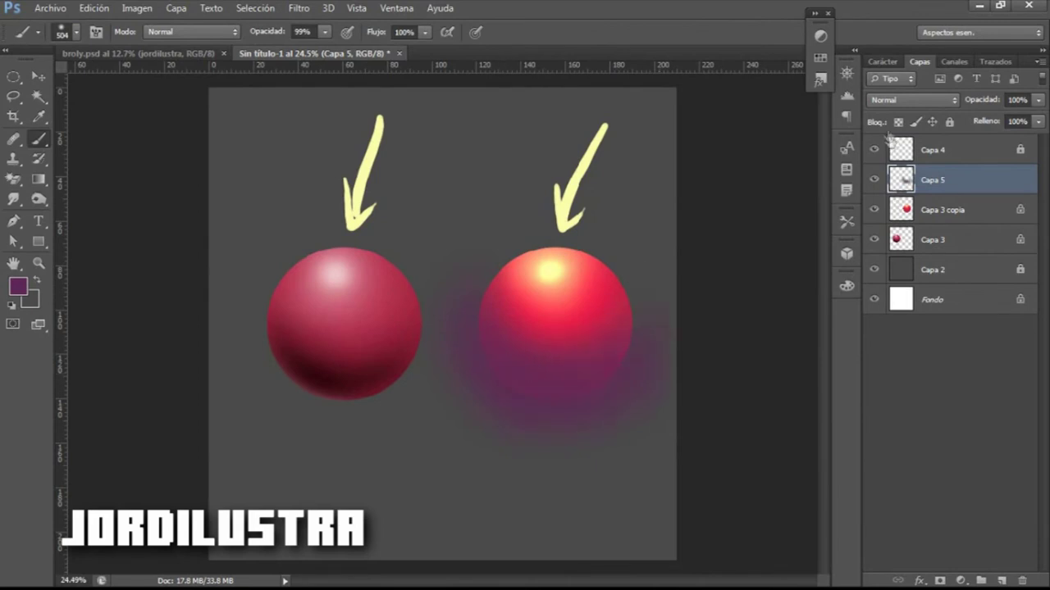
Set the purple shadow layer's blending mode to Multiplicar and its opacity to 77%.
{"action": "left_click", "coordinate": [911, 100]}
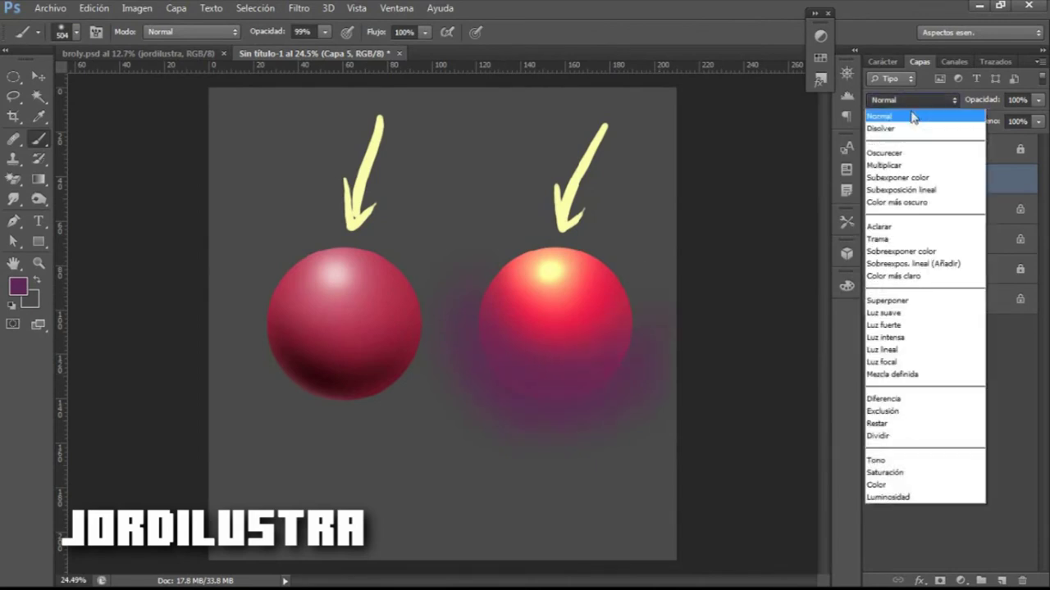
{"action": "left_click", "coordinate": [911, 167]}
{"action": "left_click", "coordinate": [1037, 99]}
{"action": "left_click_drag", "start_coordinate": [1027, 122], "coordinate": [1018, 126]}
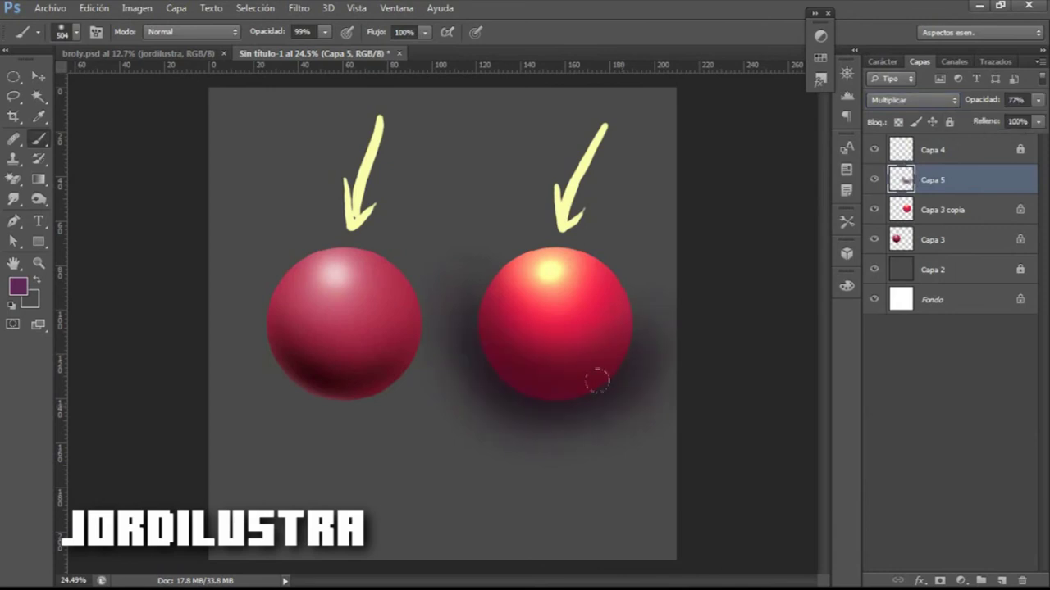
Sample the dark crimson near the right sphere's base, hide the purple shadow layer, and brush that shade over the sphere's lower half on its own layer.
{"action": "key", "text": "i"}
{"action": "left_click", "coordinate": [563, 382]}
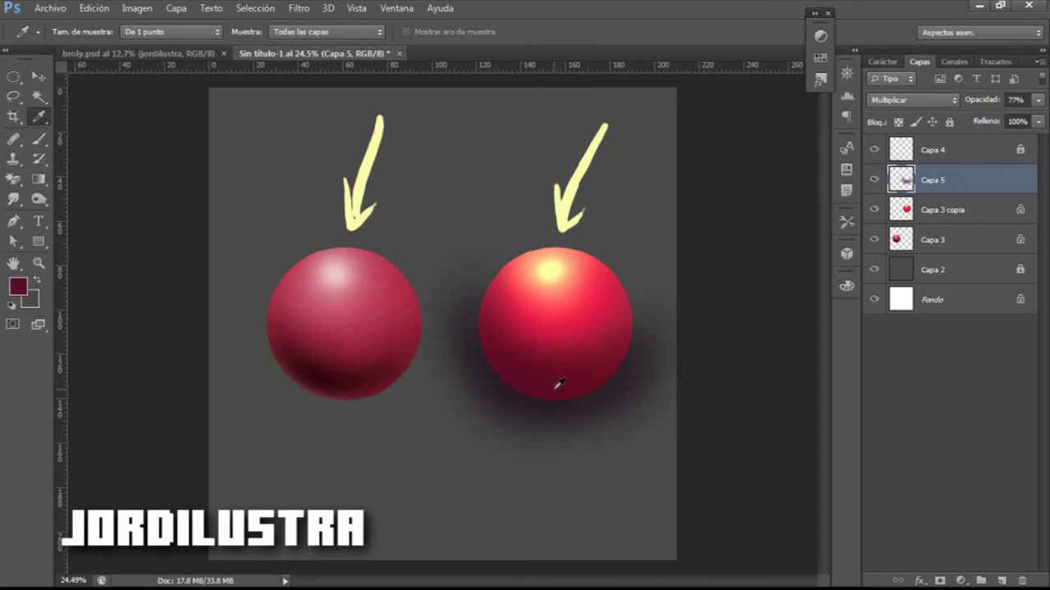
{"action": "left_click", "coordinate": [874, 180]}
{"action": "left_click", "coordinate": [905, 211]}
{"action": "key", "text": "b"}
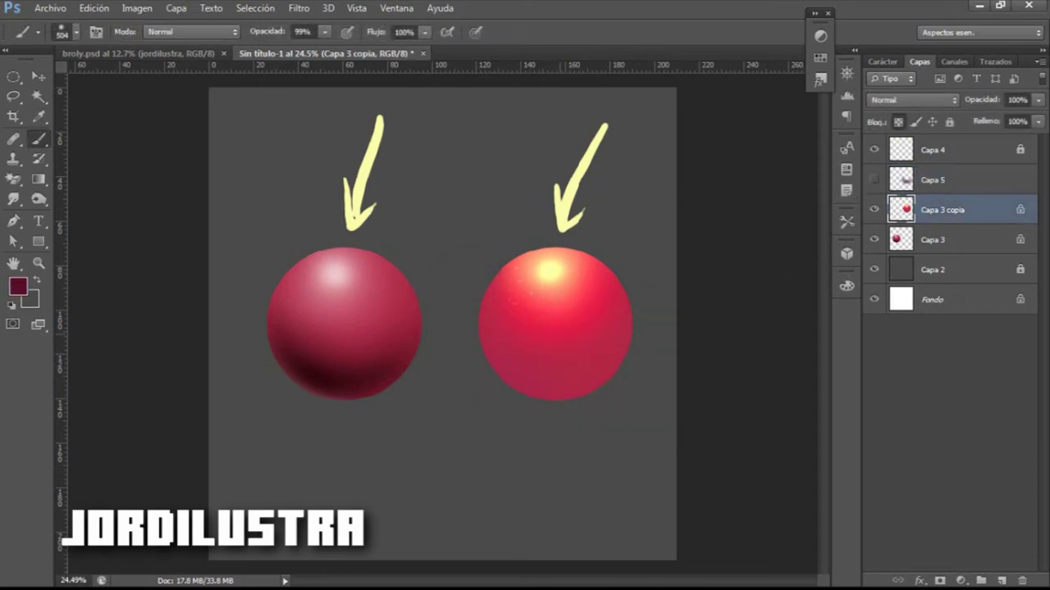
{"action": "mouse_move", "coordinate": [471, 361]}
{"action": "left_mouse_down"}
{"action": "mouse_move", "coordinate": [557, 394]}
{"action": "mouse_move", "coordinate": [651, 324]}
{"action": "left_mouse_up"}
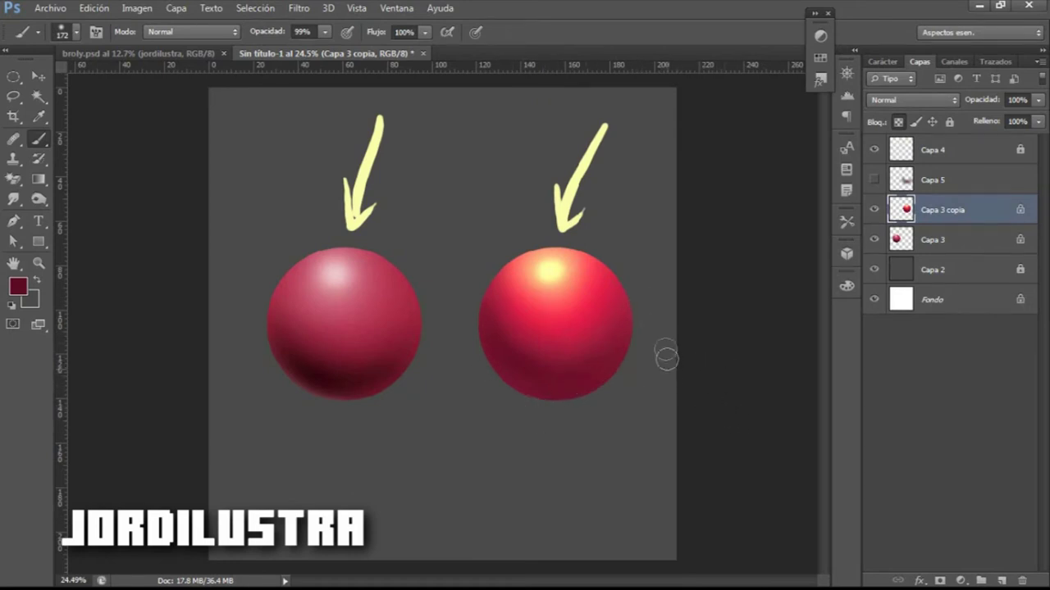
Sample the brighter crimson near the right sphere's edge and paint a thin reflected rim along its lower edge with a 102 px brush.
{"action": "key", "text": "i"}
{"action": "left_click", "coordinate": [617, 282]}
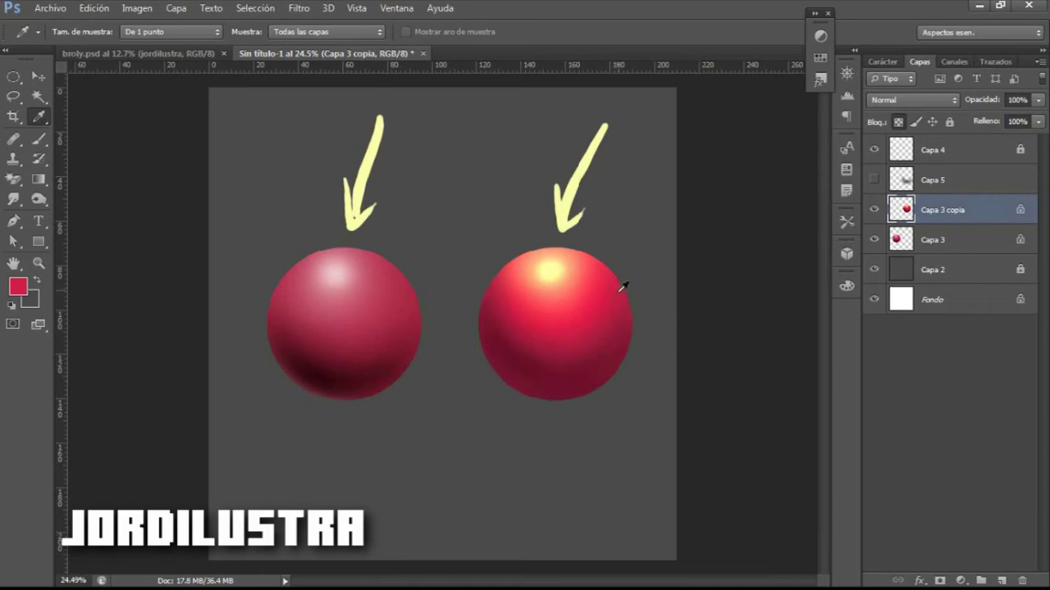
{"action": "key", "text": "b"}
{"action": "right_click", "coordinate": [585, 307]}
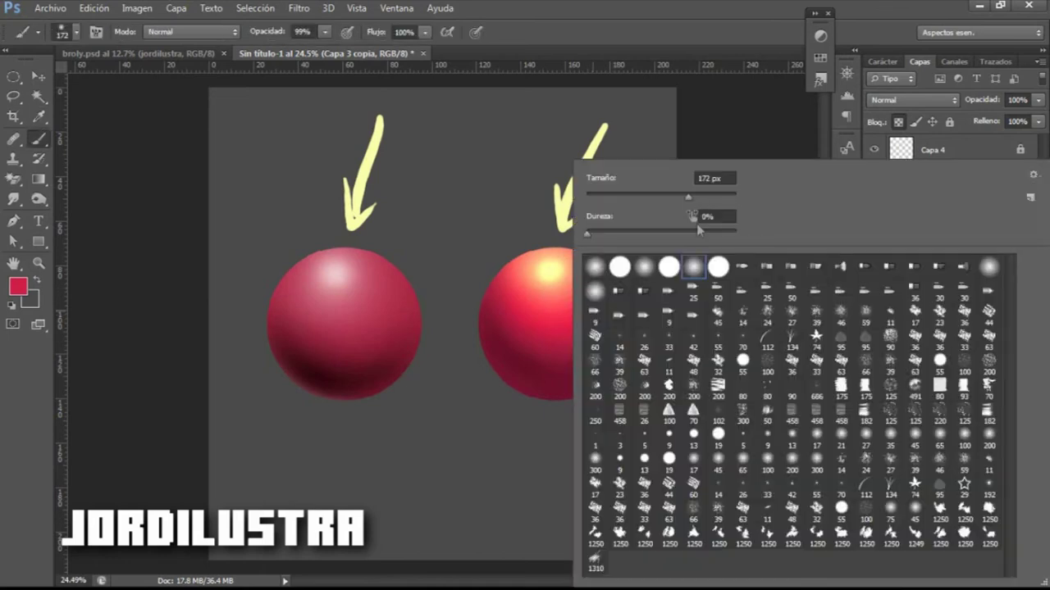
{"action": "left_click", "coordinate": [646, 197]}
{"action": "key", "text": "Return"}
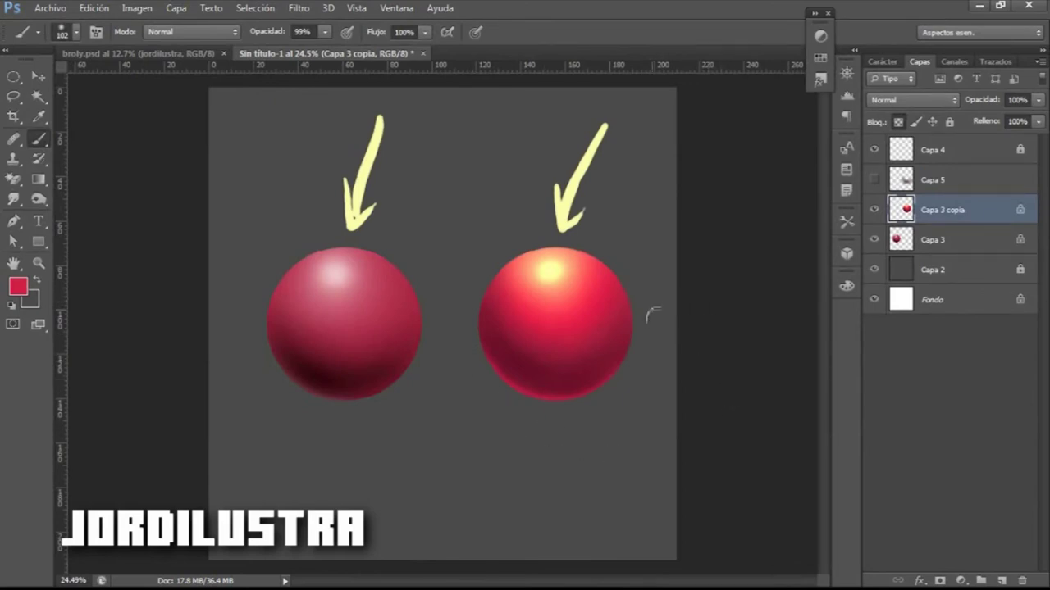
Set the foreground colour to turquoise 37c8c6.
{"action": "left_click", "coordinate": [18, 287]}
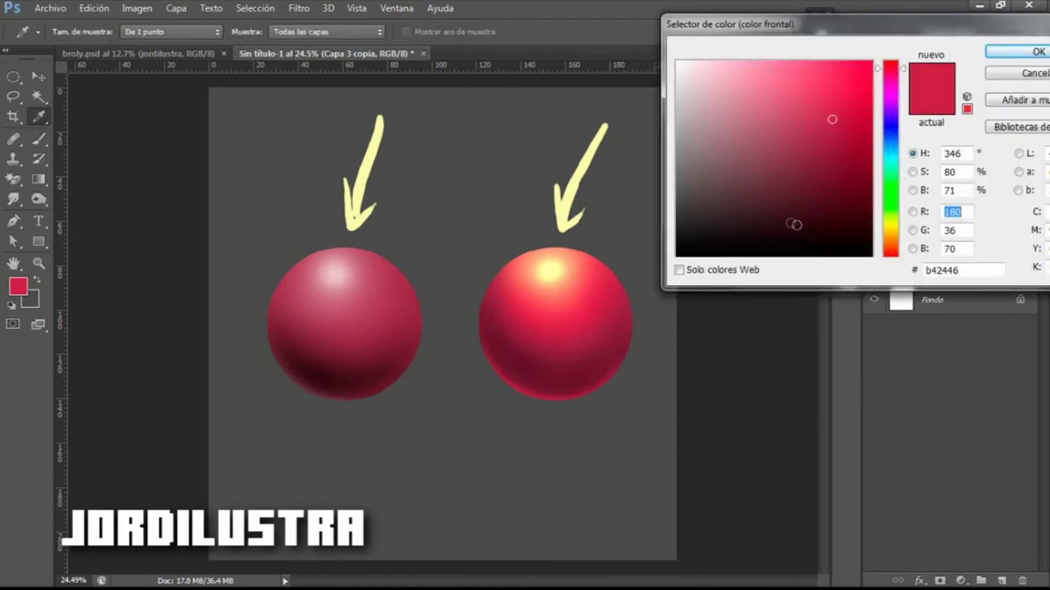
{"action": "left_click", "coordinate": [1036, 75]}
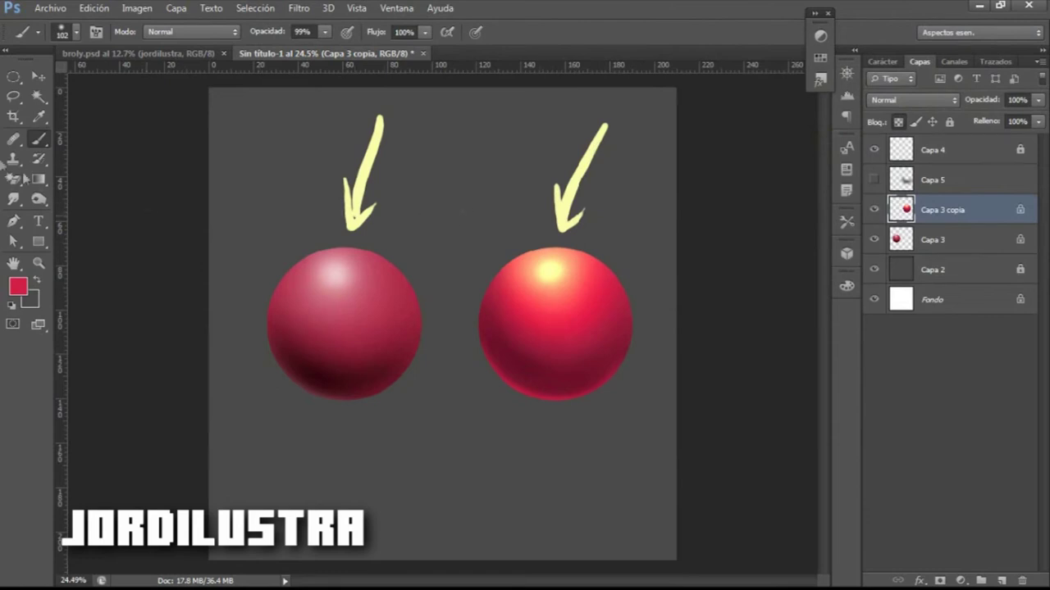
{"action": "left_click", "coordinate": [17, 285]}
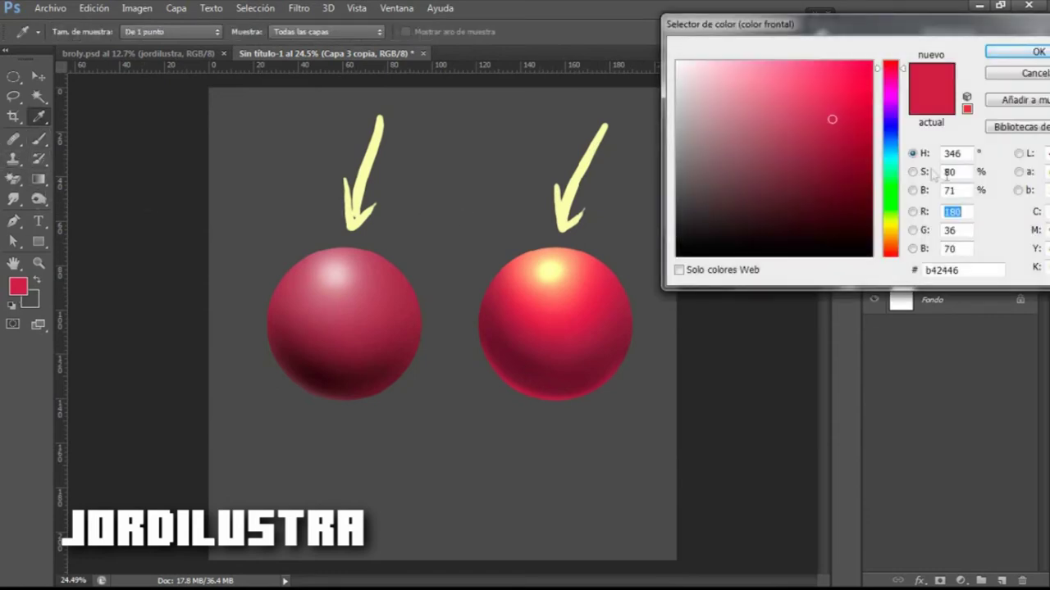
{"action": "left_click", "coordinate": [891, 158]}
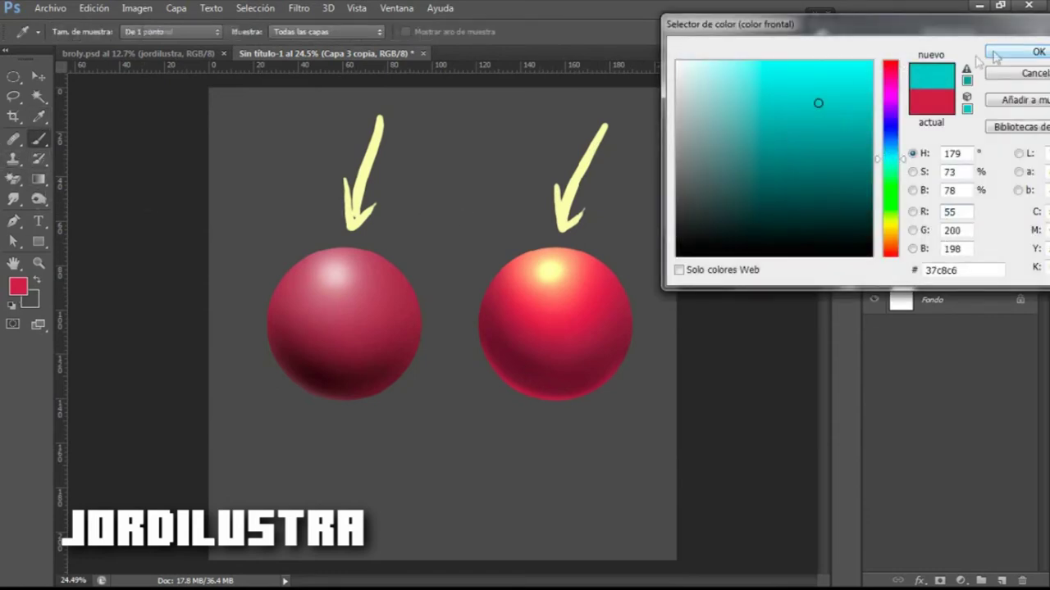
{"action": "left_click", "coordinate": [1017, 51]}
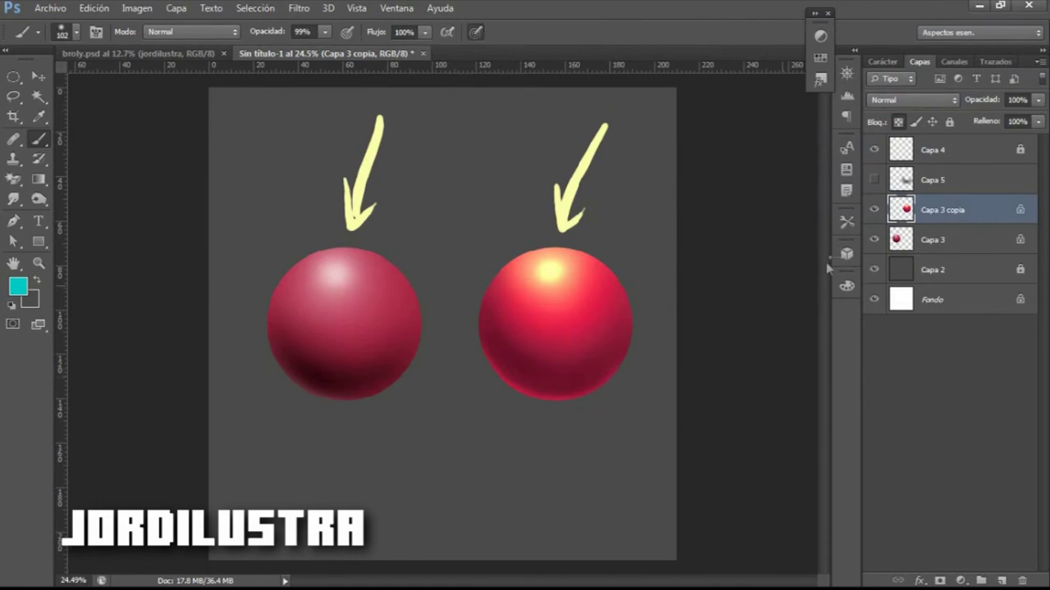
Add a new layer above all the others and draw a turquoise arrow pointing up at the right sphere from below.
{"action": "left_click", "coordinate": [932, 153]}
{"action": "left_click", "coordinate": [1002, 580]}
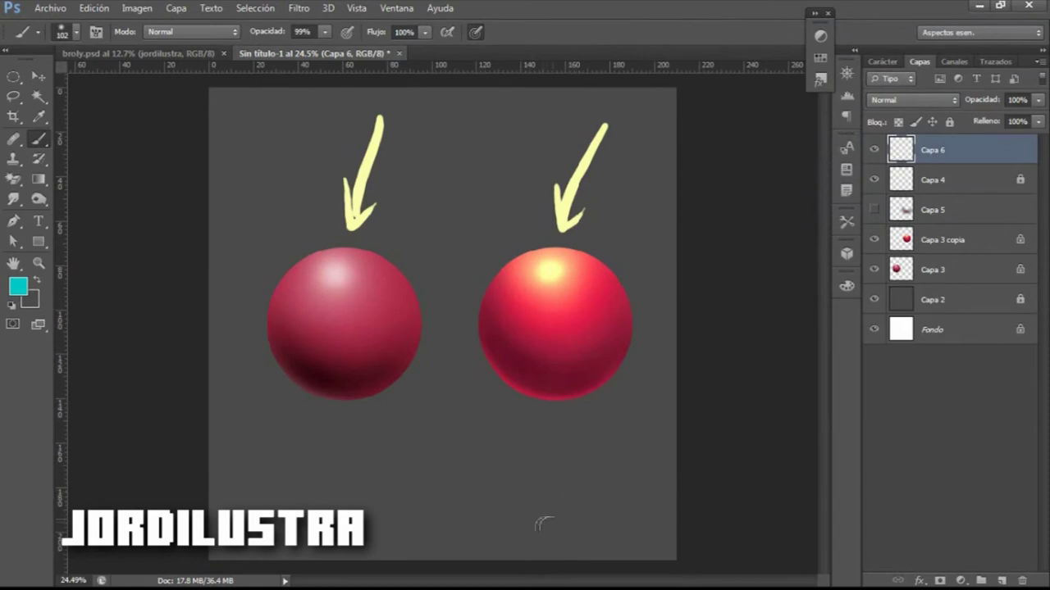
{"action": "mouse_move", "coordinate": [531, 531]}
{"action": "left_mouse_down"}
{"action": "mouse_move", "coordinate": [546, 441]}
{"action": "mouse_move", "coordinate": [569, 468]}
{"action": "left_mouse_up"}
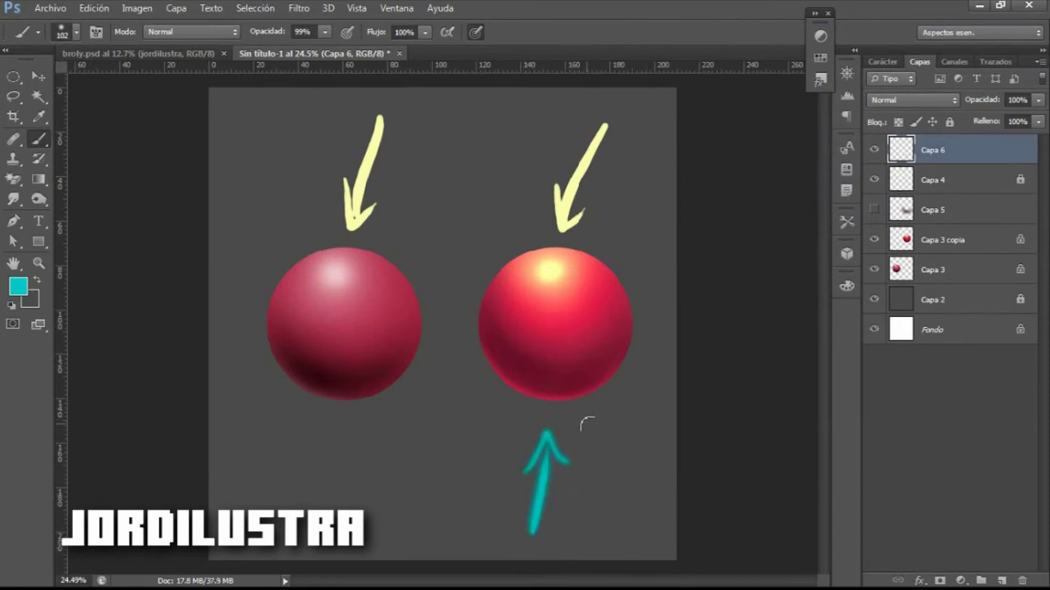
Select the left sphere's layer Capa 3 and set up a soft round brush with a size of 185 px.
{"action": "left_click", "coordinate": [874, 210]}
{"action": "left_click", "coordinate": [933, 270]}
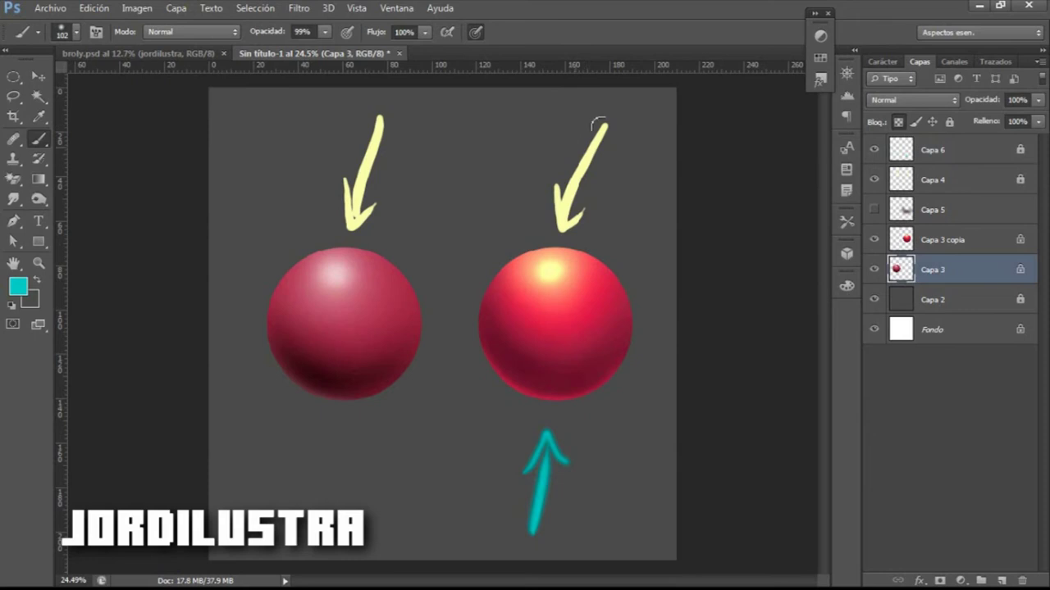
{"action": "right_click", "coordinate": [564, 247]}
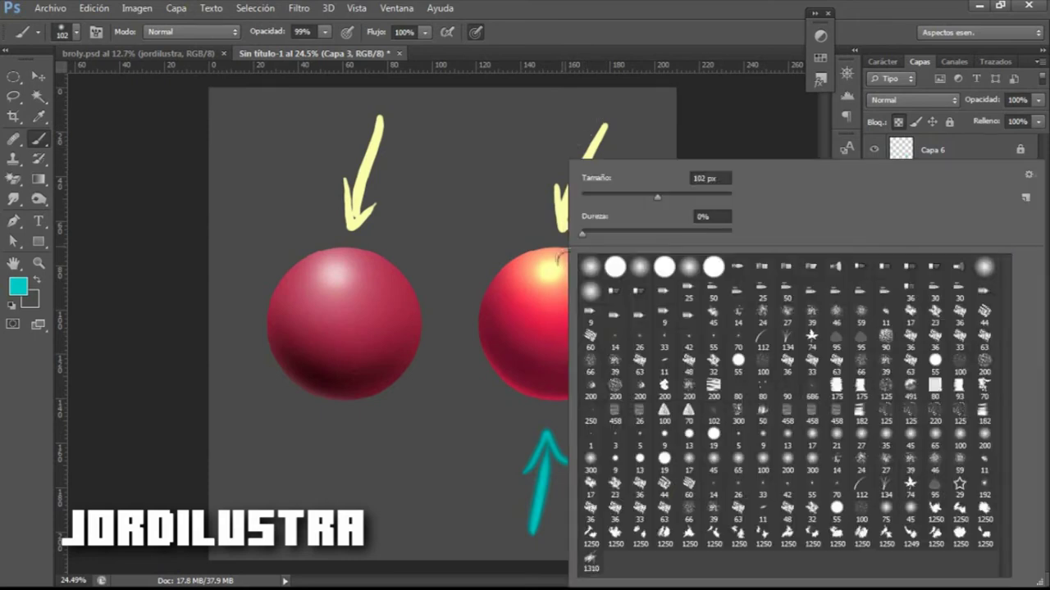
{"action": "left_click", "coordinate": [689, 271]}
{"action": "left_click_drag", "start_coordinate": [686, 196], "coordinate": [690, 196]}
{"action": "left_click", "coordinate": [715, 135]}
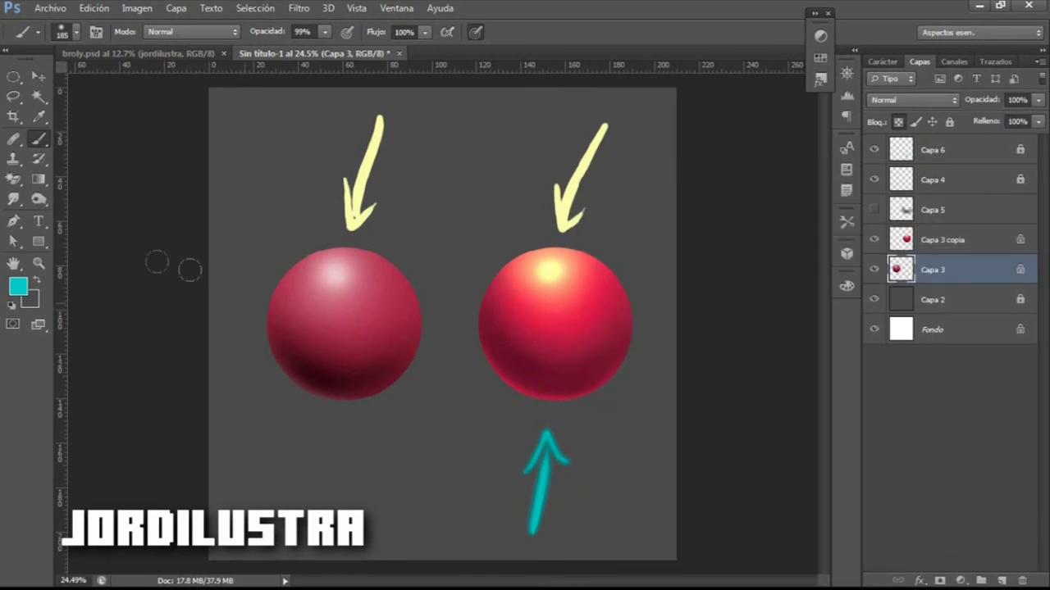
Lighten the foreground turquoise, set the soft brush to 187 px, and paint reflected light along the right sphere's lower edge on Capa 3 copia.
{"action": "left_click", "coordinate": [18, 285]}
{"action": "mouse_move", "coordinate": [725, 110]}
{"action": "left_mouse_down"}
{"action": "mouse_move", "coordinate": [710, 93]}
{"action": "mouse_move", "coordinate": [715, 77]}
{"action": "mouse_move", "coordinate": [733, 101]}
{"action": "mouse_move", "coordinate": [728, 132]}
{"action": "mouse_move", "coordinate": [745, 107]}
{"action": "left_mouse_up"}
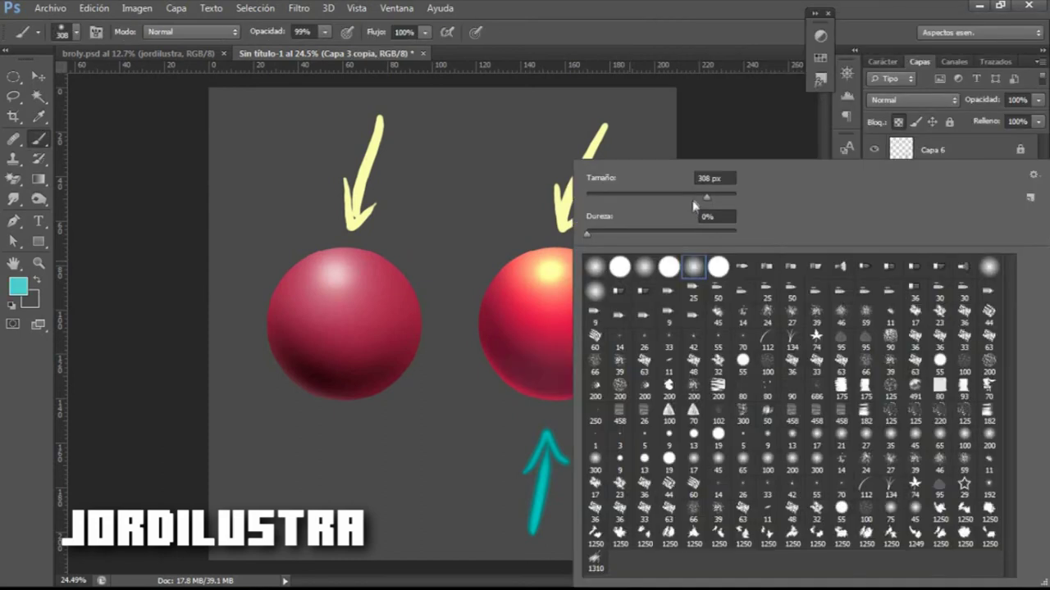
{"action": "left_click_drag", "start_coordinate": [695, 201], "coordinate": [693, 198]}
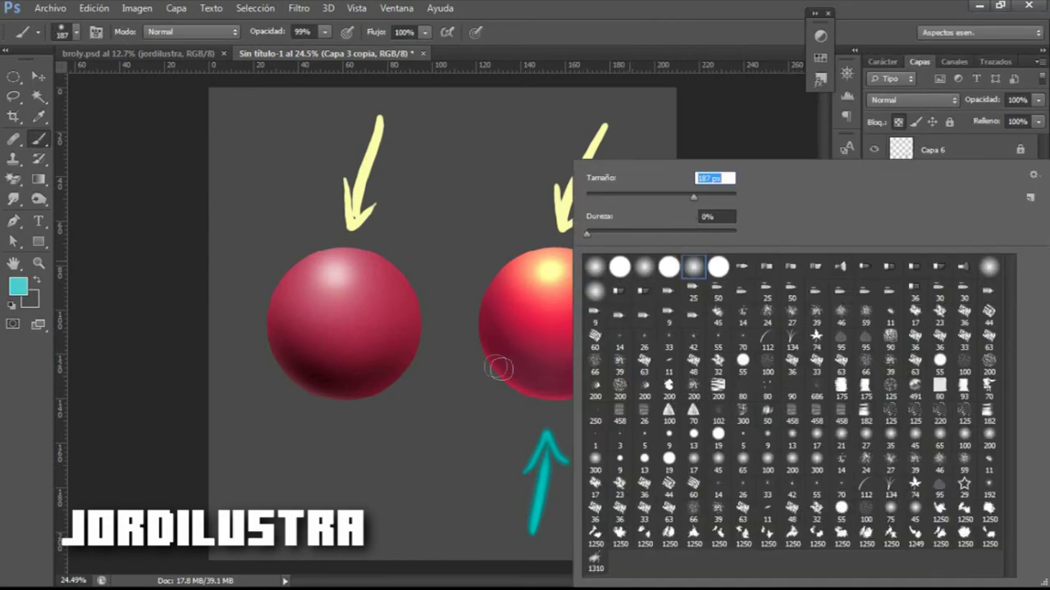
{"action": "key", "text": "Return"}
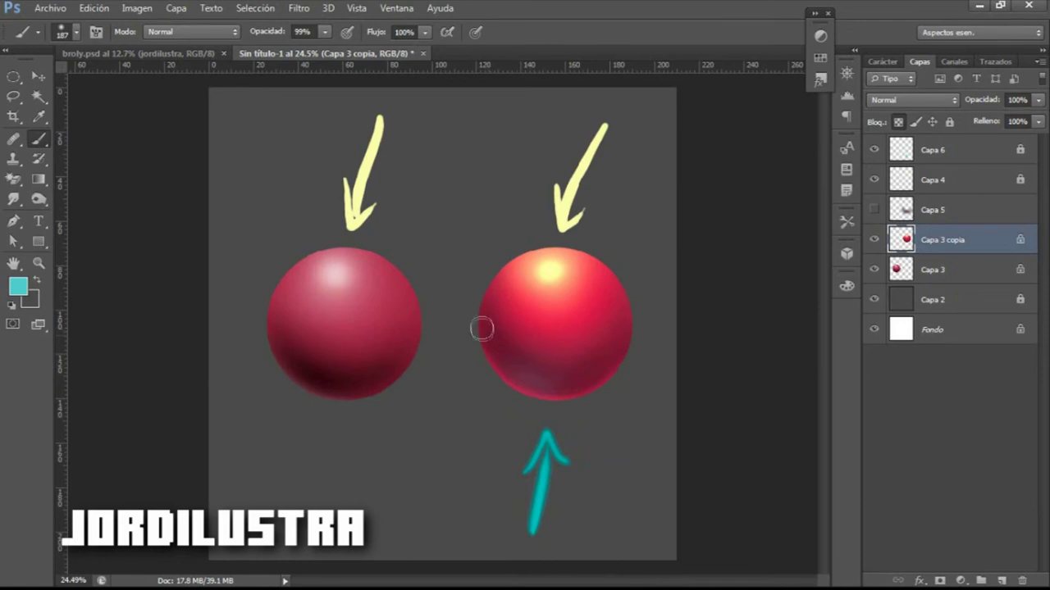
{"action": "mouse_move", "coordinate": [478, 314]}
{"action": "left_mouse_down"}
{"action": "mouse_move", "coordinate": [662, 351]}
{"action": "mouse_move", "coordinate": [731, 386]}
{"action": "left_mouse_up"}
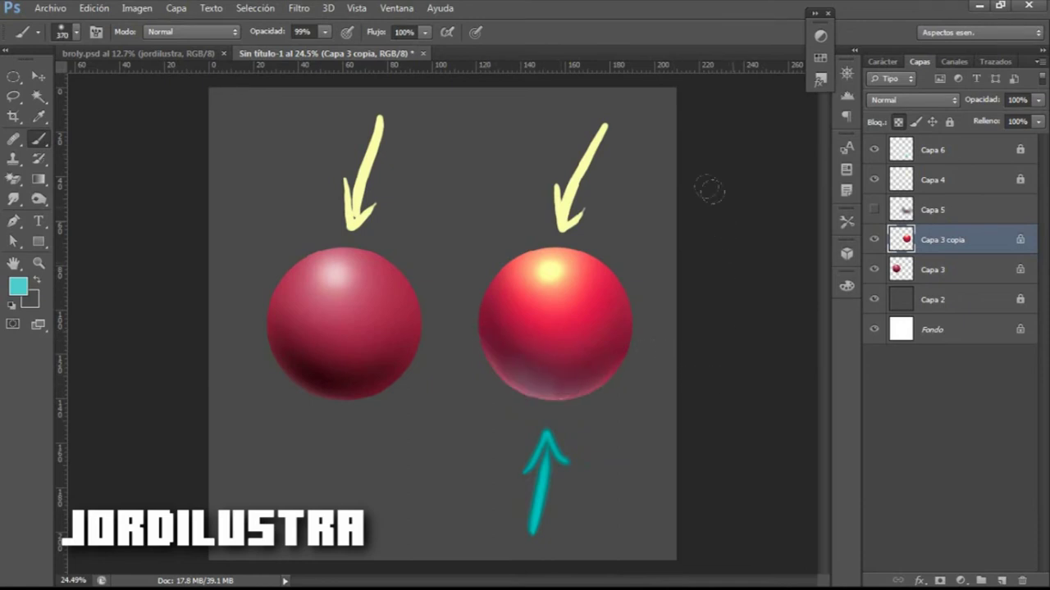
Sample the dark crimson at the right sphere's side and blend it into the reflected light with a 166 px brush.
{"action": "key", "text": "i"}
{"action": "left_click", "coordinate": [496, 330]}
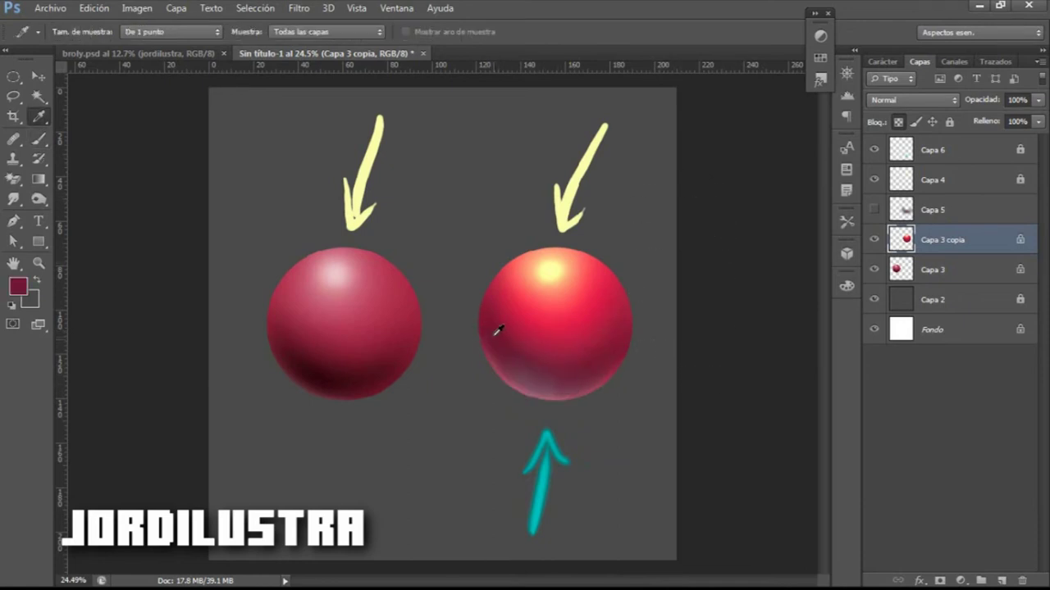
{"action": "key", "text": "b"}
{"action": "right_click", "coordinate": [525, 301]}
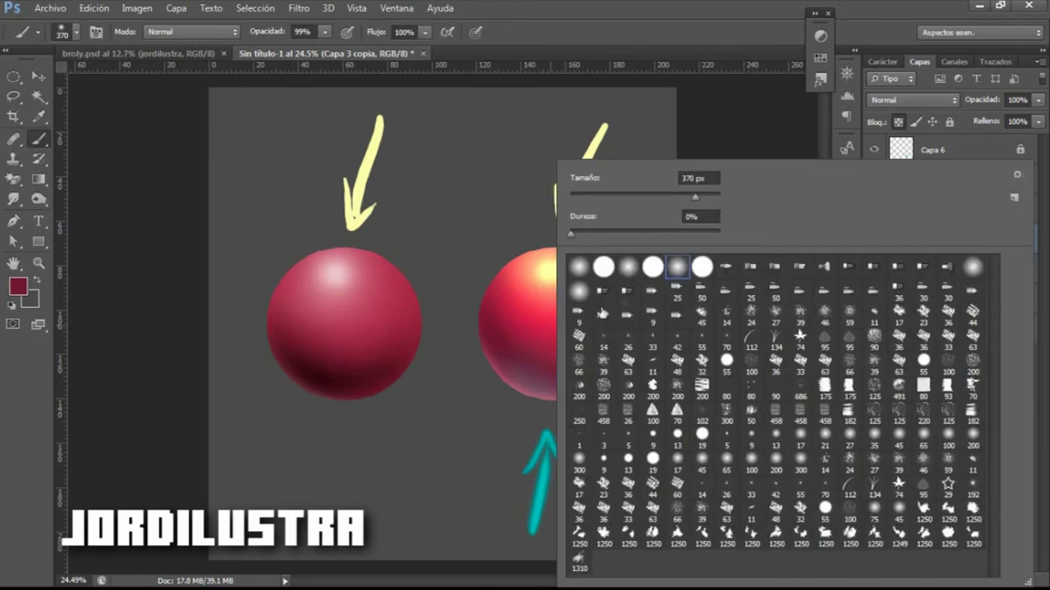
{"action": "left_click", "coordinate": [660, 198]}
{"action": "key", "text": "Return"}
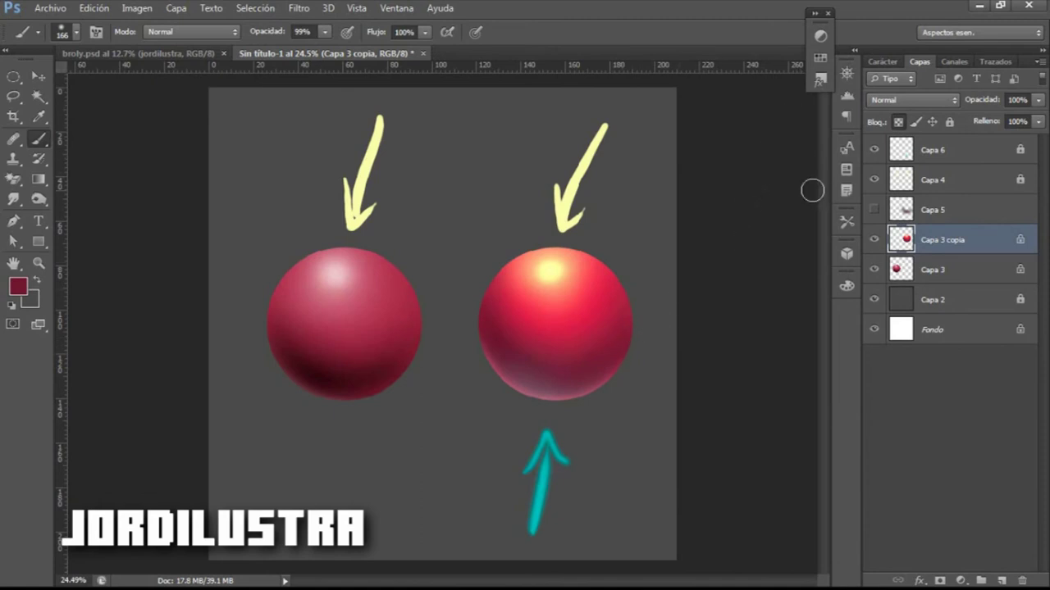
Copy the right sphere from Sin título-1 into the broly.psd document using the Move tool.
{"action": "key", "text": "v"}
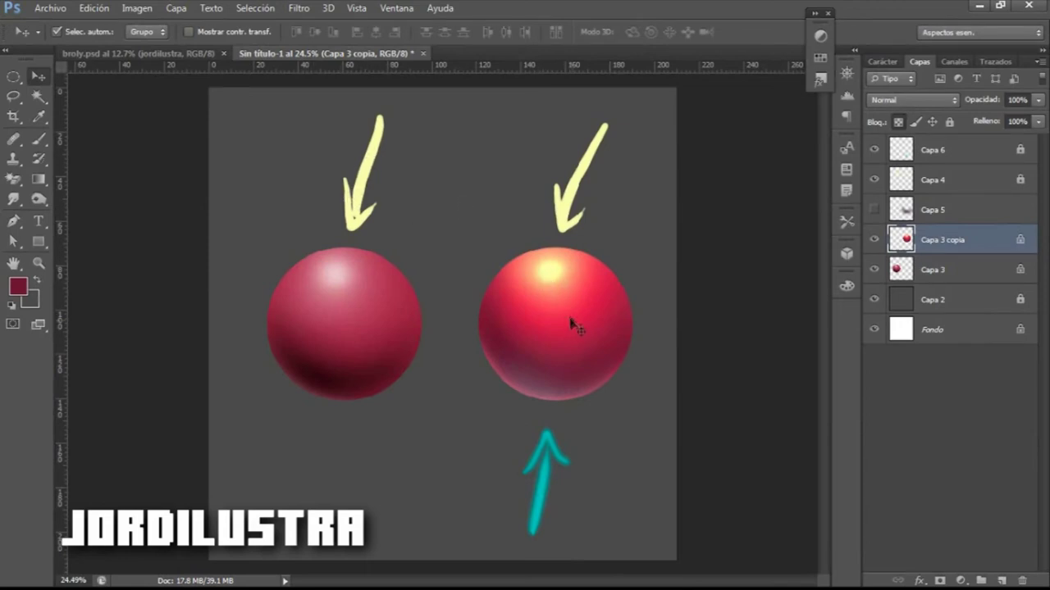
{"action": "left_click", "coordinate": [162, 54]}
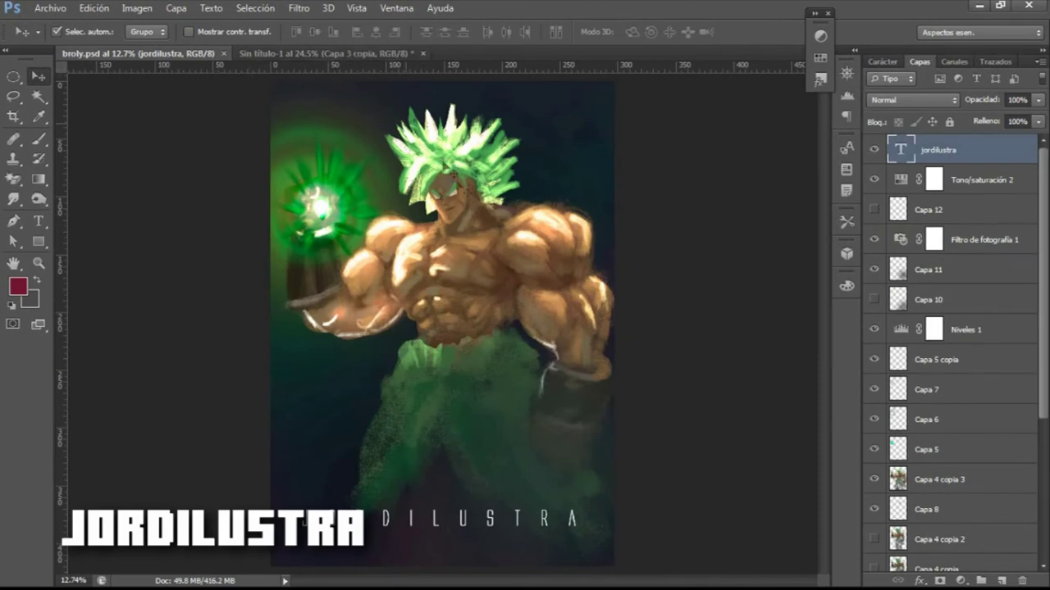
{"action": "left_click", "coordinate": [341, 55]}
{"action": "left_click_drag", "start_coordinate": [566, 307], "coordinate": [562, 160]}
{"action": "scroll", "coordinate": [593, 261], "scroll_direction": "up", "scroll_amount": 3}
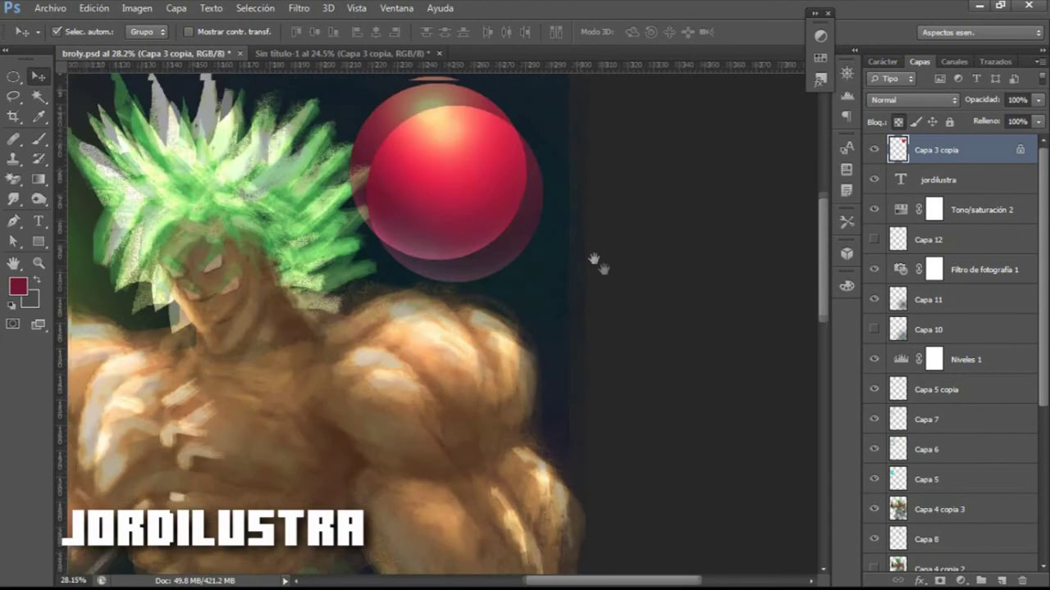
{"action": "scroll", "coordinate": [593, 261], "scroll_direction": "down", "scroll_amount": 1}
{"action": "scroll", "coordinate": [558, 262], "scroll_direction": "up", "scroll_amount": 1}
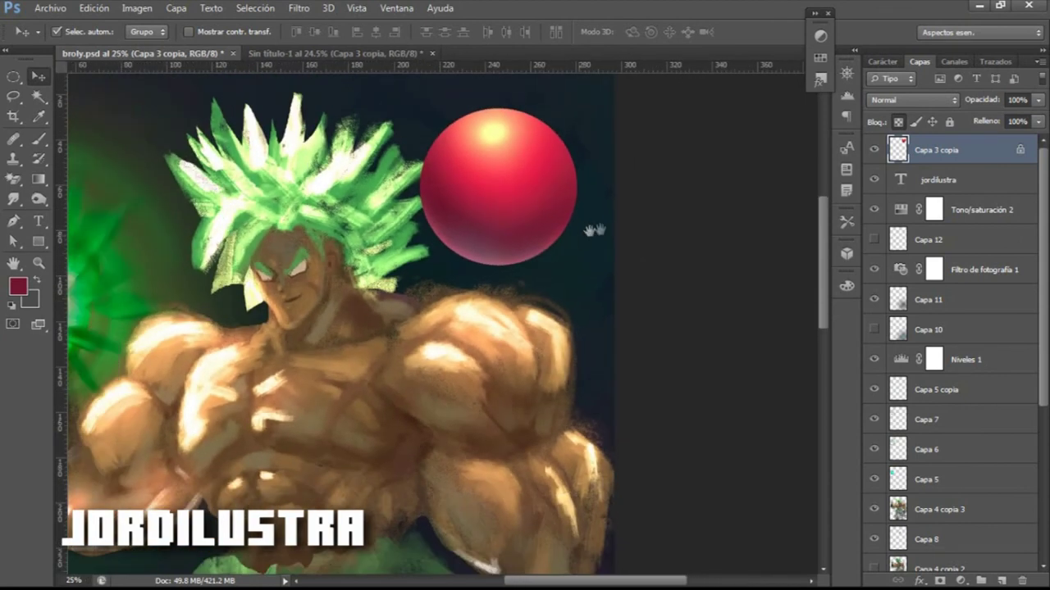
Move the red sphere over the middle of the character's chest to compare its shading with the muscles.
{"action": "scroll", "coordinate": [594, 230], "scroll_direction": "left", "scroll_amount": 2}
{"action": "left_click_drag", "start_coordinate": [602, 181], "coordinate": [334, 401]}
{"action": "scroll", "coordinate": [532, 166], "scroll_direction": "down", "scroll_amount": 2}
{"action": "scroll", "coordinate": [531, 166], "scroll_direction": "left", "scroll_amount": 2}
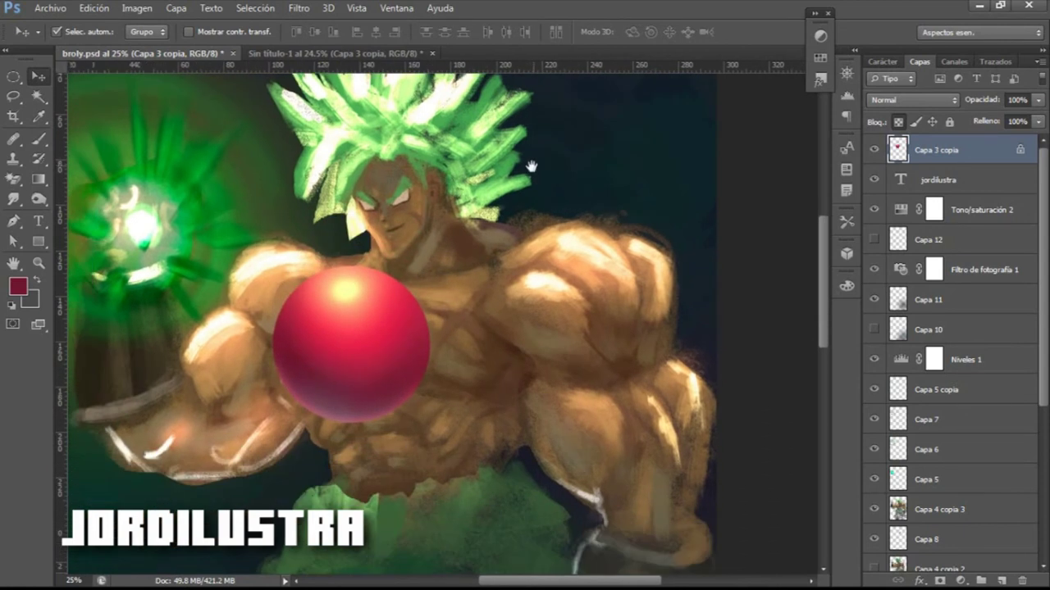
{"action": "scroll", "coordinate": [562, 197], "scroll_direction": "up", "scroll_amount": 5}
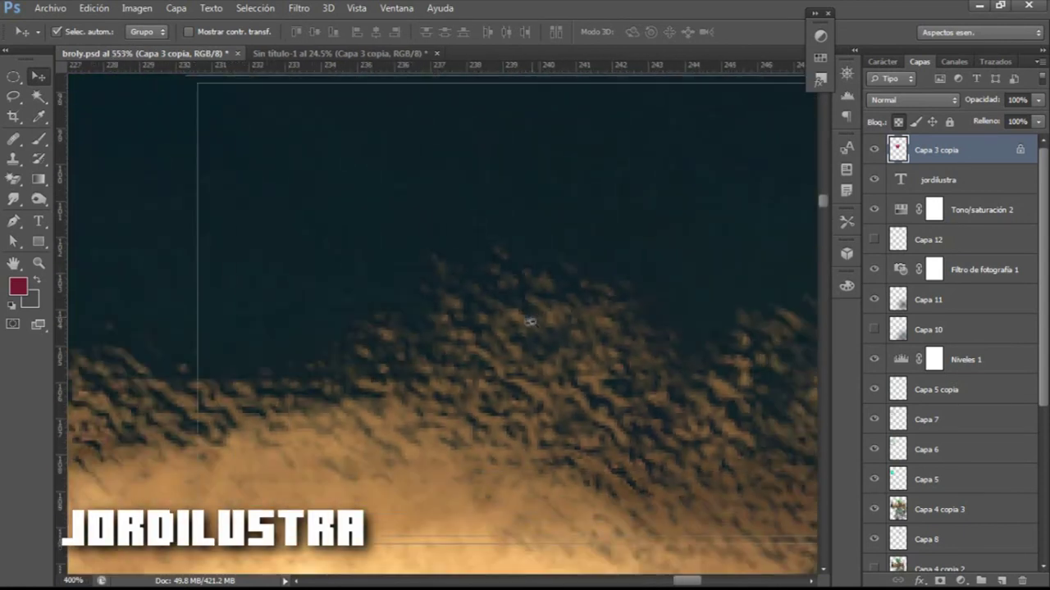
{"action": "scroll", "coordinate": [530, 322], "scroll_direction": "down", "scroll_amount": 5}
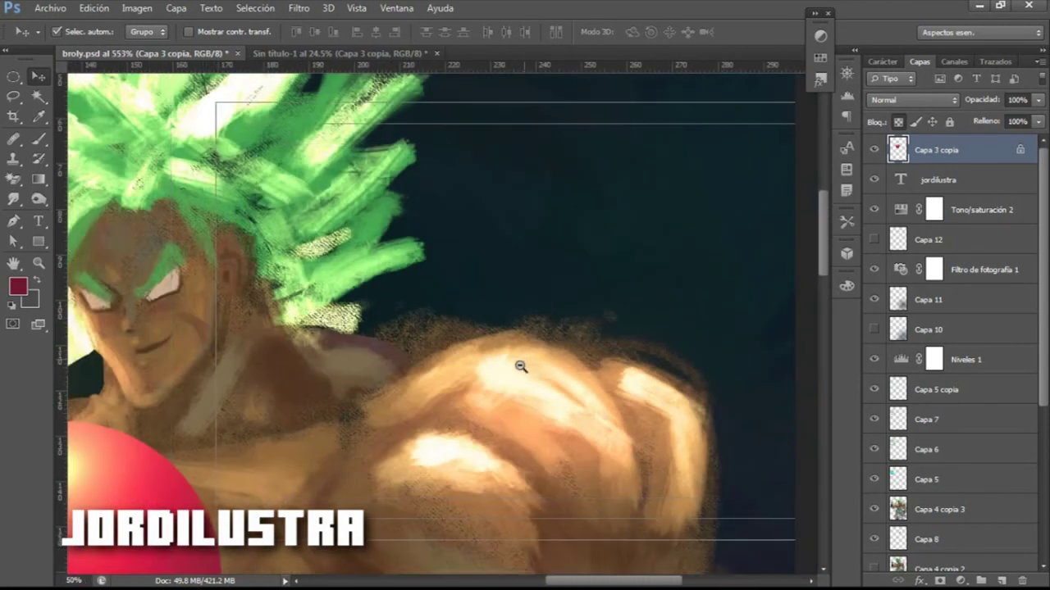
{"action": "scroll", "coordinate": [520, 366], "scroll_direction": "down", "scroll_amount": 5}
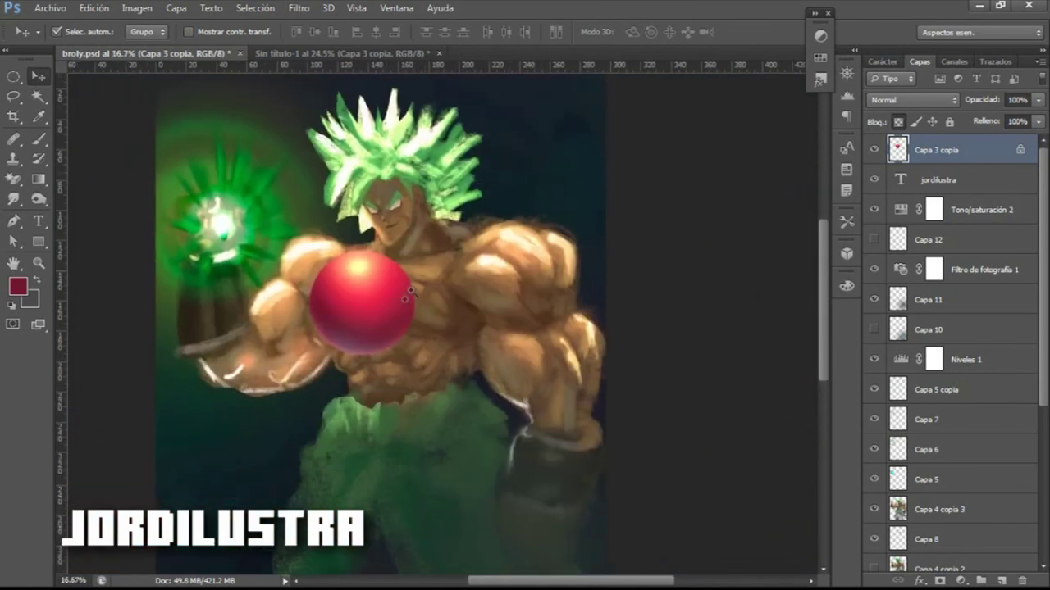
{"action": "scroll", "coordinate": [407, 296], "scroll_direction": "up", "scroll_amount": 1}
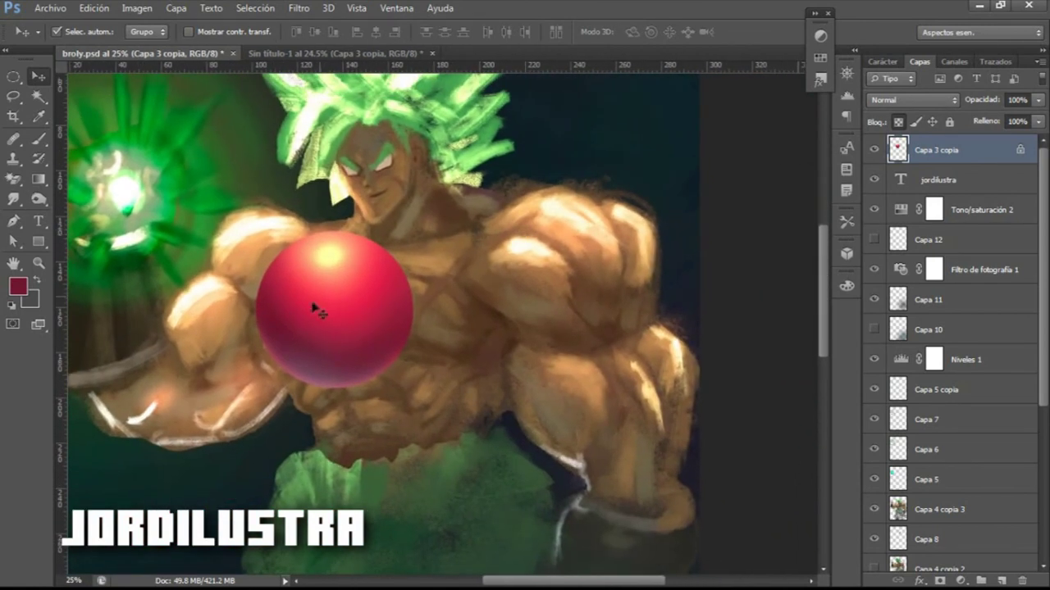
{"action": "left_click_drag", "start_coordinate": [312, 307], "coordinate": [341, 294]}
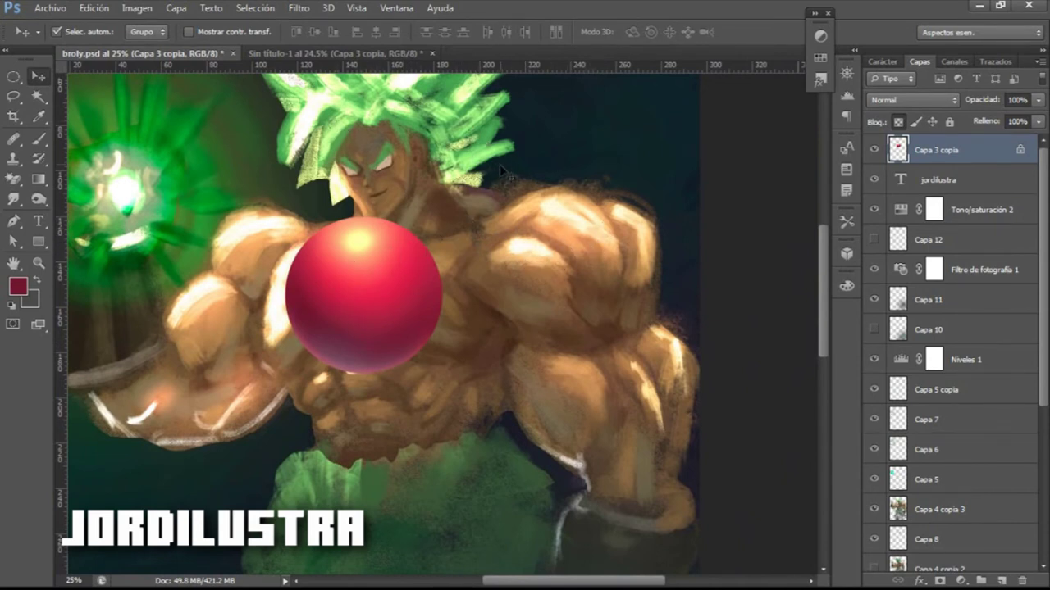
Add a new layer above Capa 3 copia and set up the square 80 px brush preset at 176 px.
{"action": "key", "text": "ctrl+minus"}
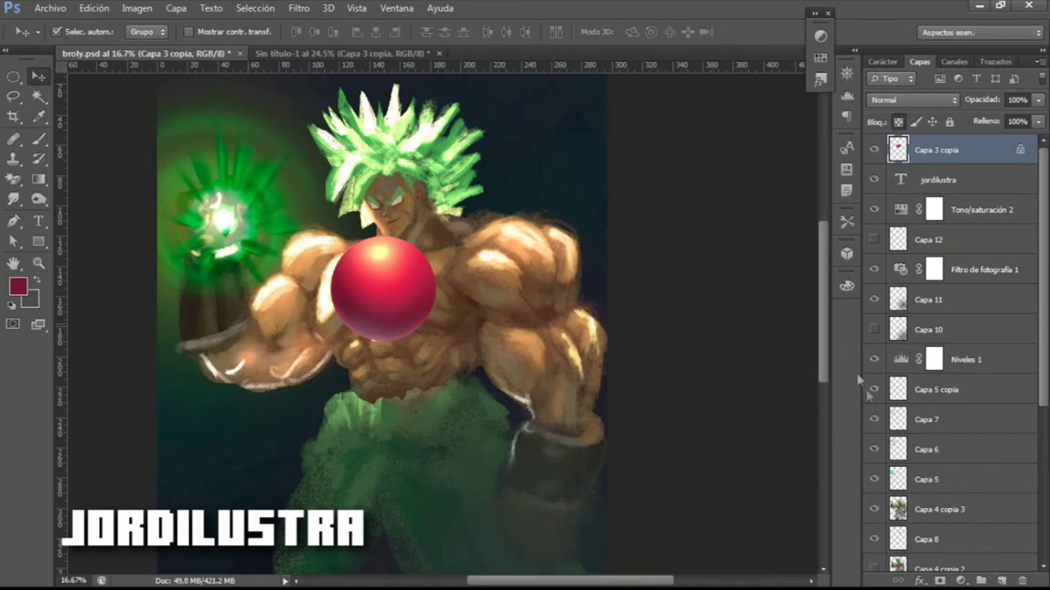
{"action": "left_click", "coordinate": [1001, 580]}
{"action": "left_click", "coordinate": [38, 139]}
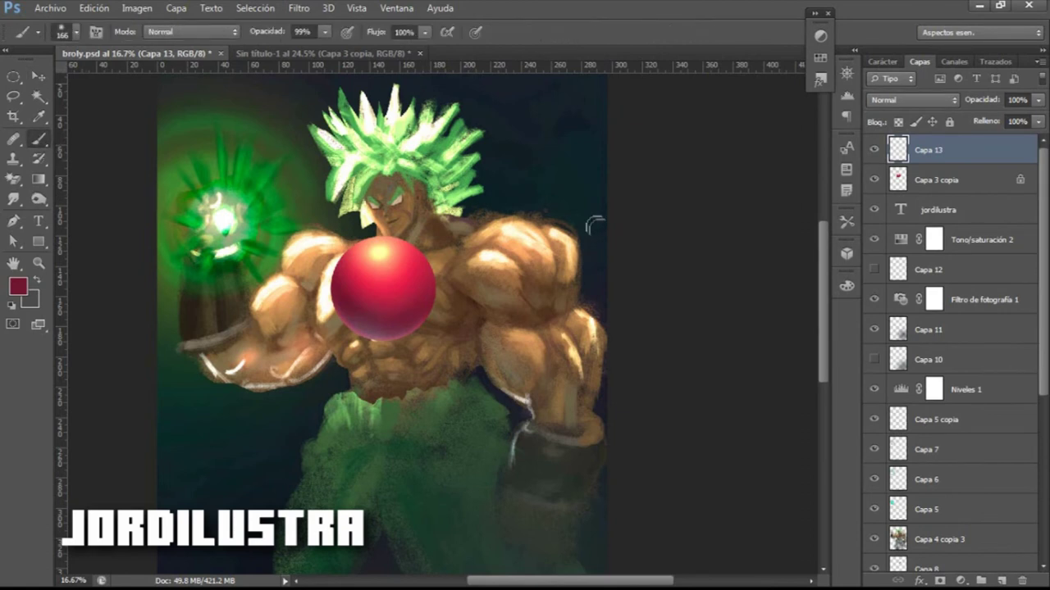
{"action": "right_click", "coordinate": [555, 224]}
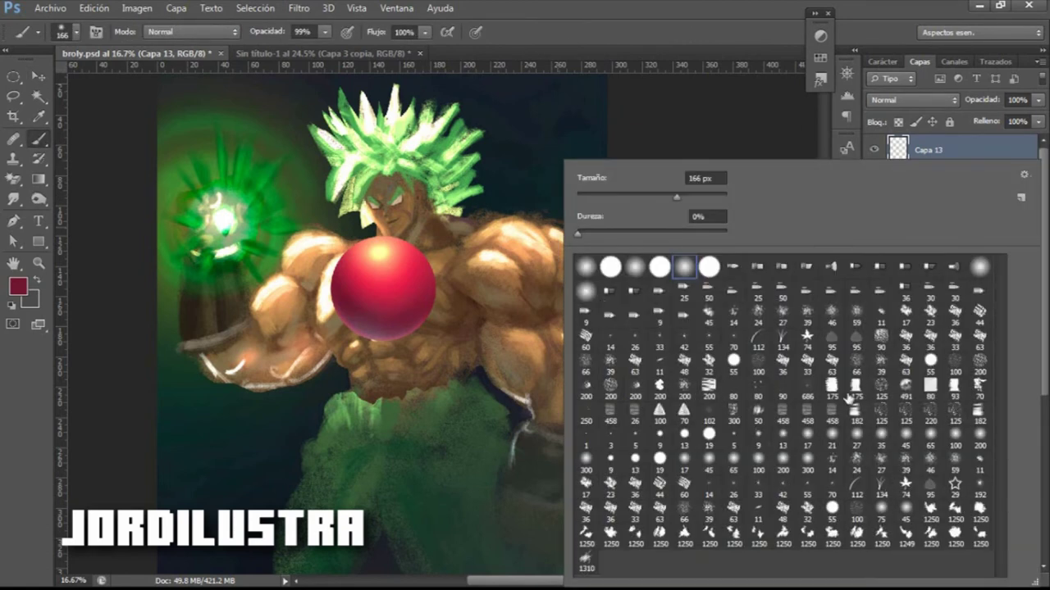
{"action": "left_click", "coordinate": [932, 387]}
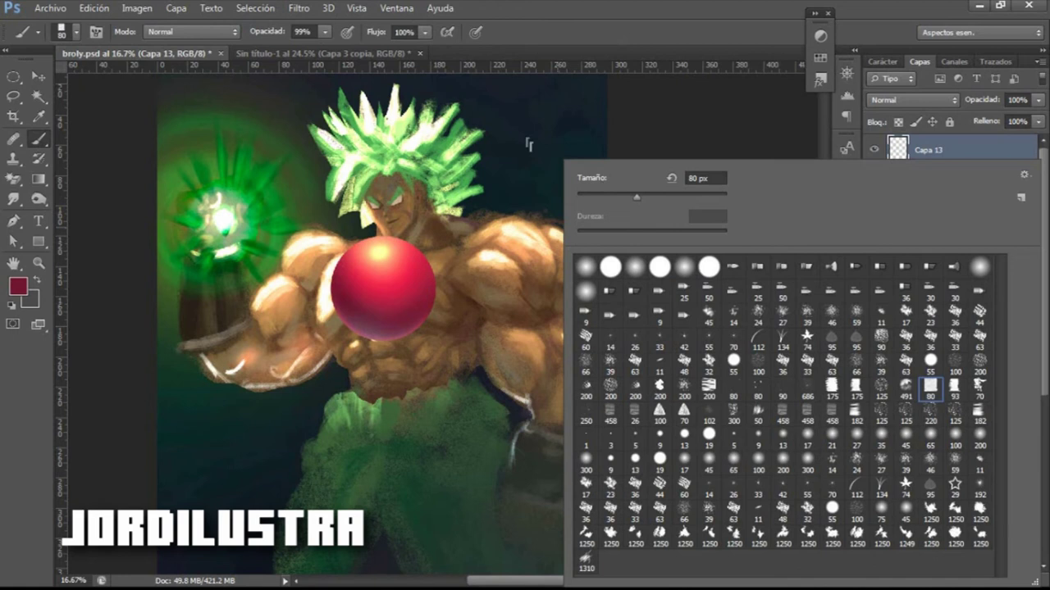
{"action": "left_click", "coordinate": [680, 197]}
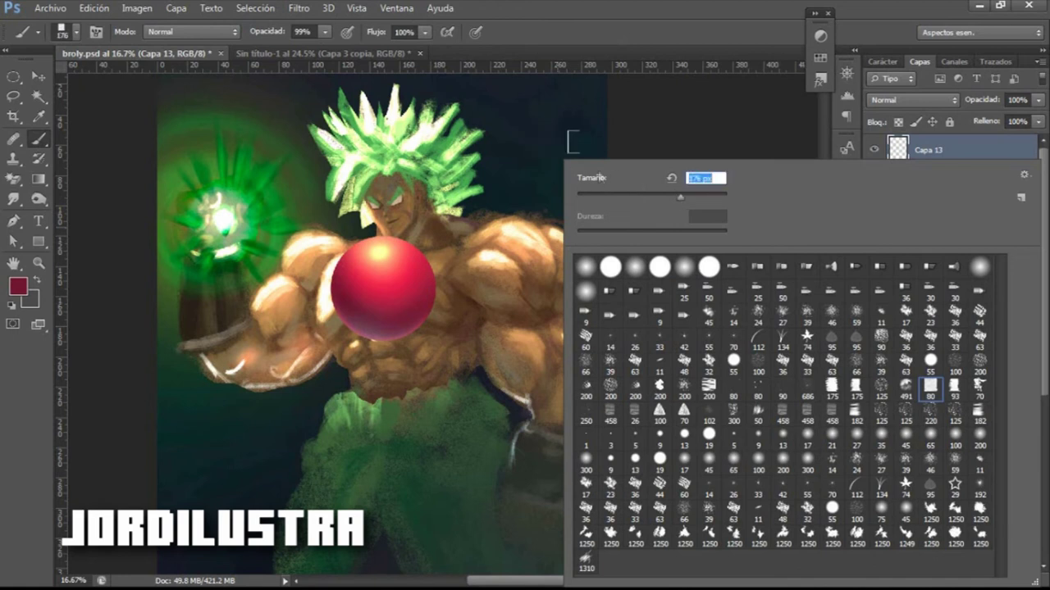
{"action": "left_click", "coordinate": [732, 132]}
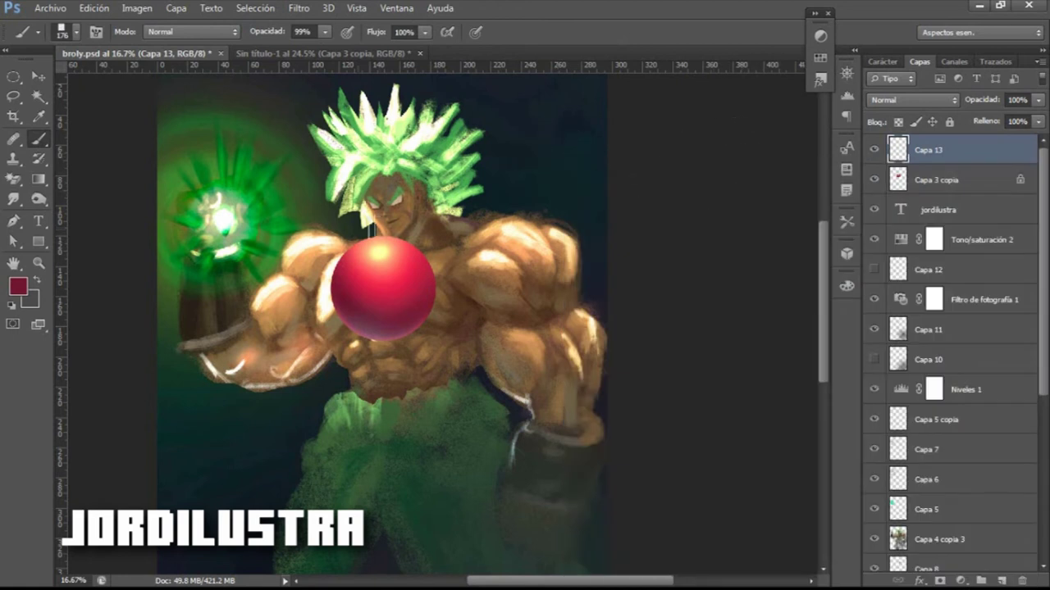
Reduce the brush to 42 px and set the foreground colour to blue #0f3fa1.
{"action": "key", "text": "i"}
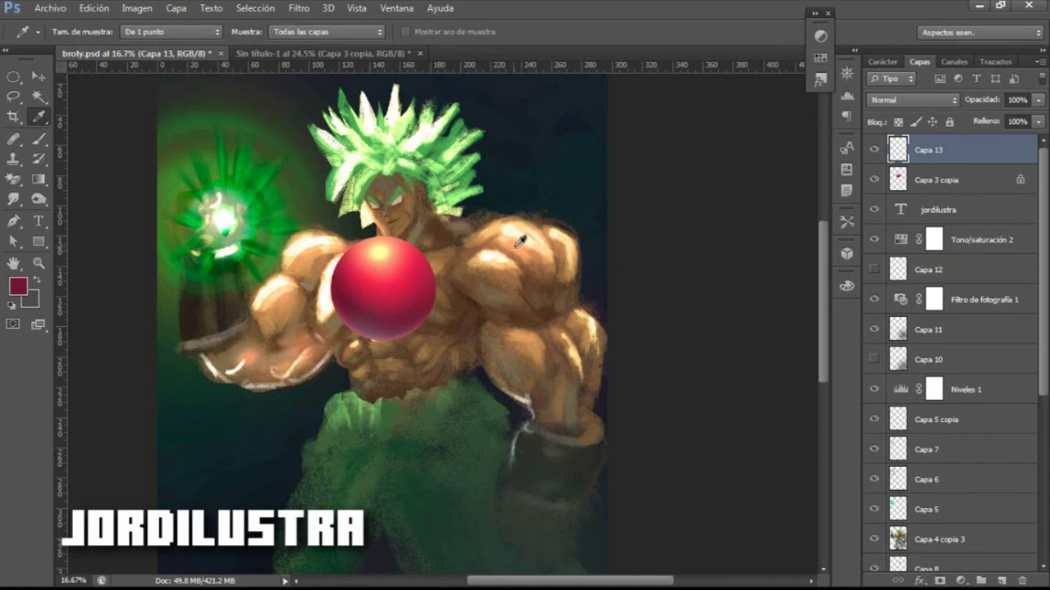
{"action": "left_click_drag", "start_coordinate": [394, 211], "coordinate": [692, 374]}
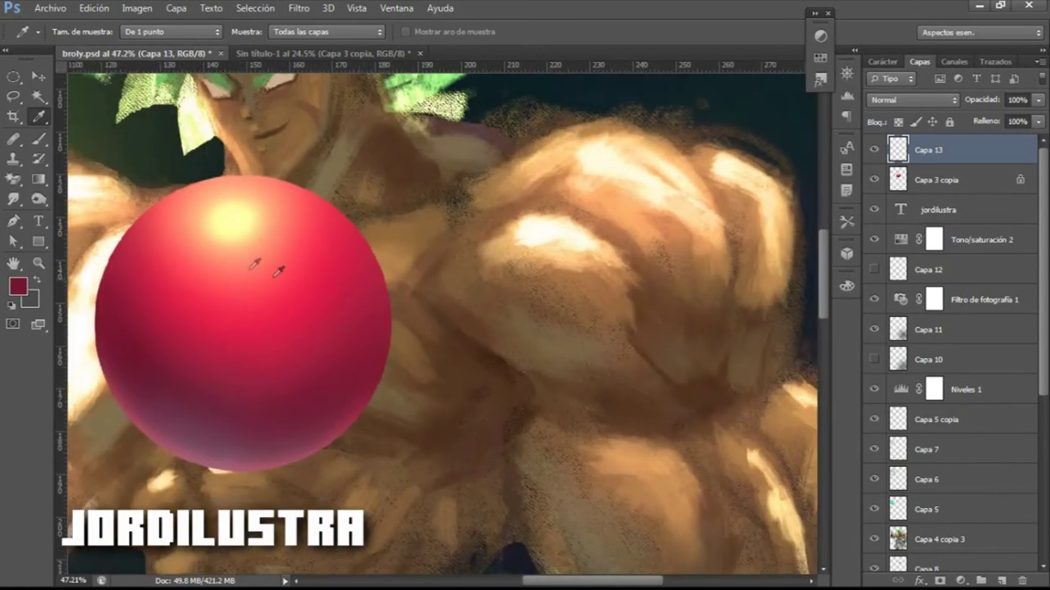
{"action": "left_click", "coordinate": [327, 278]}
{"action": "left_click", "coordinate": [39, 138]}
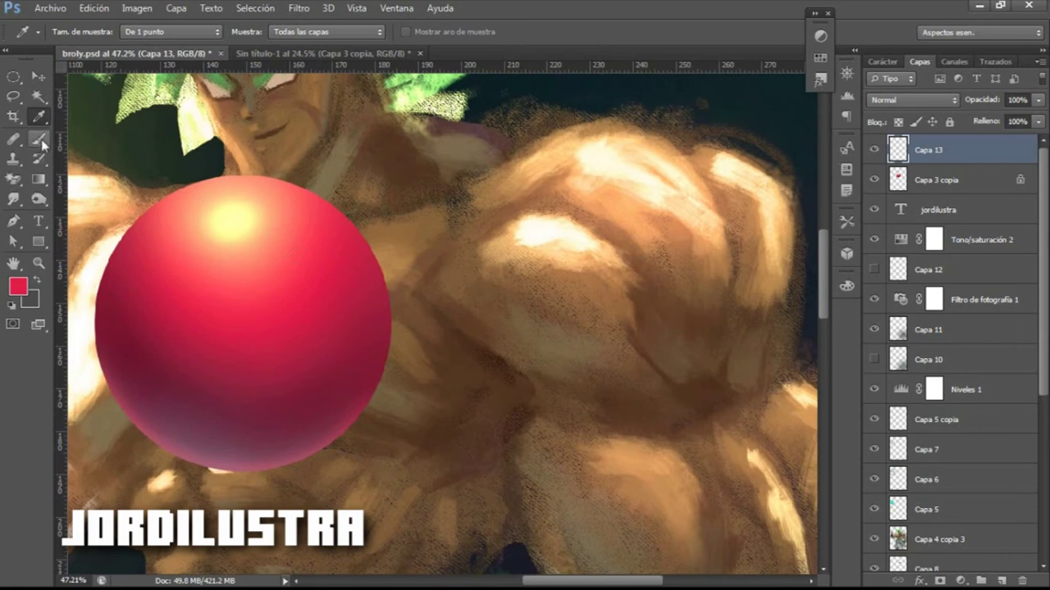
{"action": "right_click", "coordinate": [490, 177]}
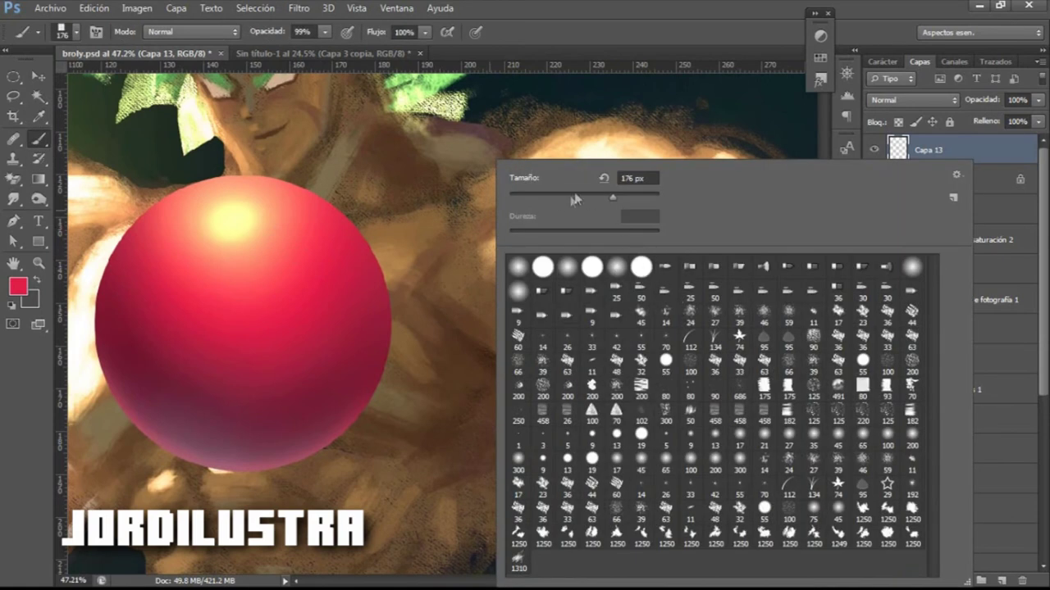
{"action": "left_click", "coordinate": [18, 286]}
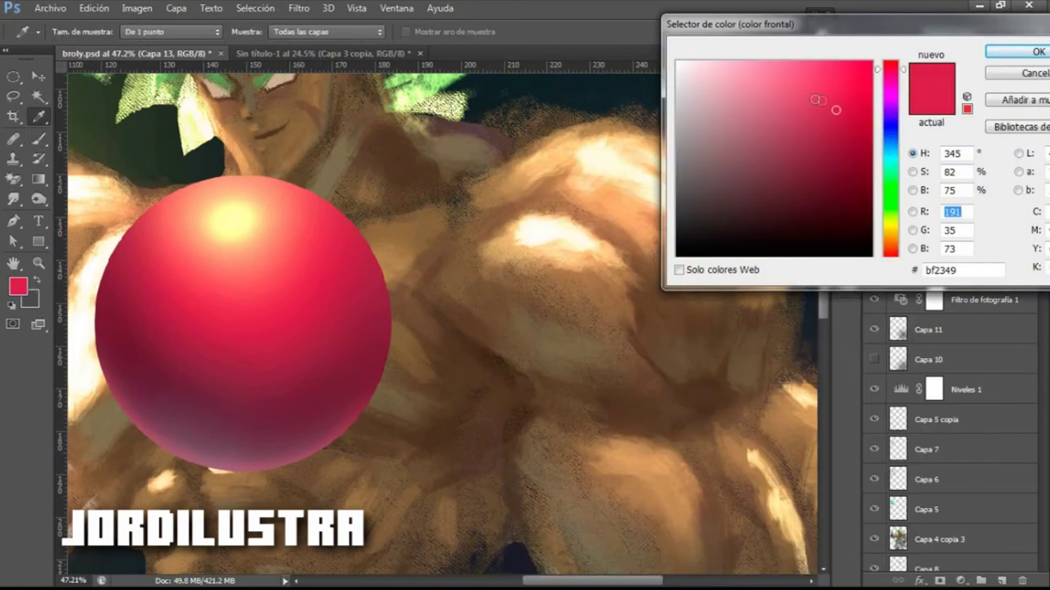
{"action": "left_click", "coordinate": [853, 132]}
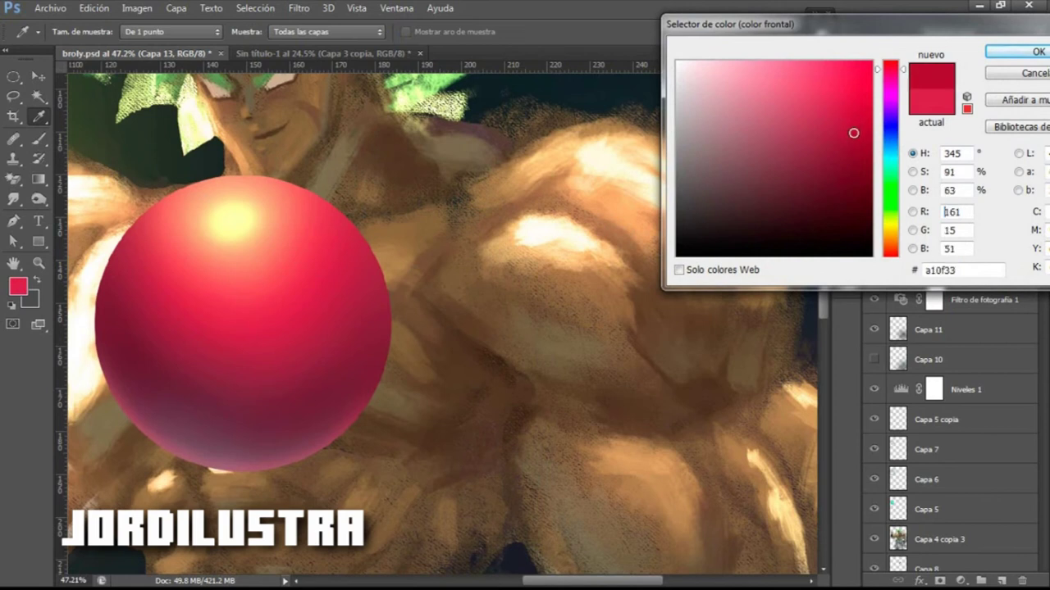
{"action": "left_click", "coordinate": [890, 141]}
{"action": "left_click", "coordinate": [1002, 52]}
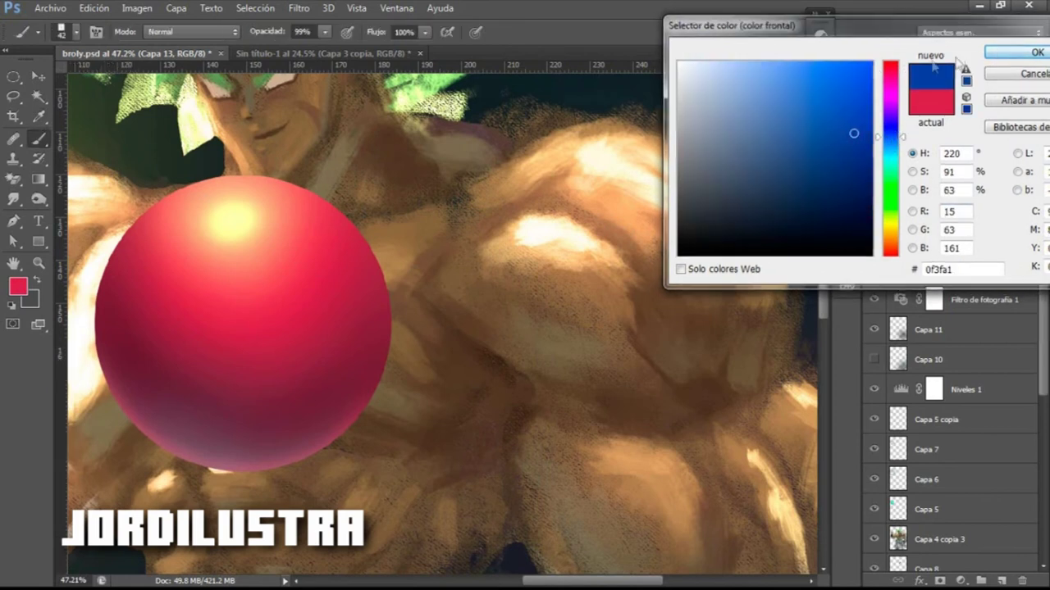
On Capa 13, outline the sphere's highlight and the successive light, shadow and reflected-light zones along its right edge in blue.
{"action": "left_click_drag", "start_coordinate": [197, 187], "coordinate": [260, 218]}
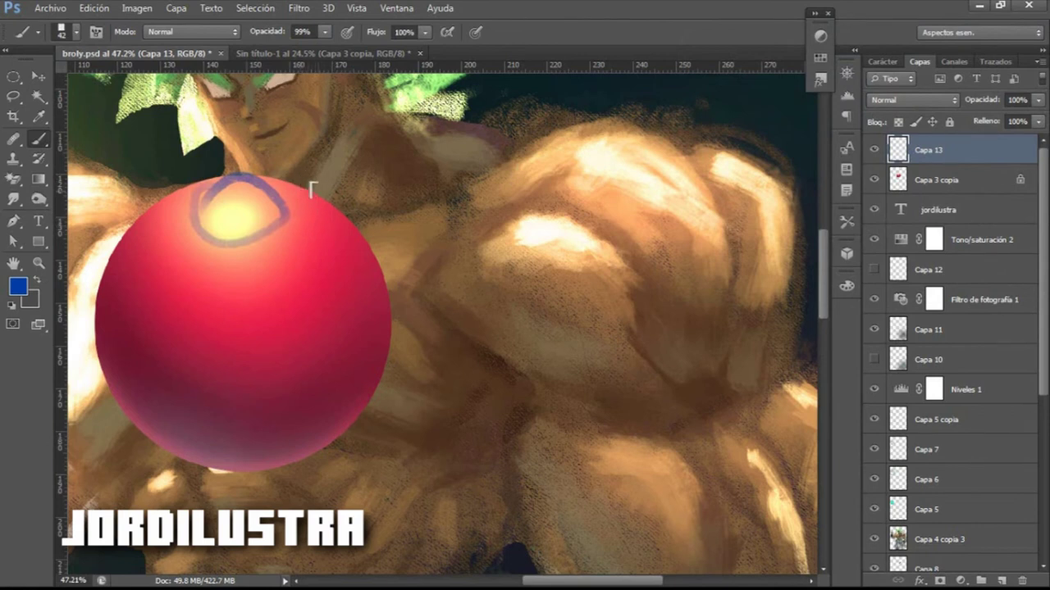
{"action": "mouse_move", "coordinate": [331, 197]}
{"action": "left_mouse_down"}
{"action": "mouse_move", "coordinate": [344, 241]}
{"action": "mouse_move", "coordinate": [311, 204]}
{"action": "mouse_move", "coordinate": [398, 300]}
{"action": "mouse_move", "coordinate": [347, 272]}
{"action": "mouse_move", "coordinate": [366, 323]}
{"action": "left_mouse_up"}
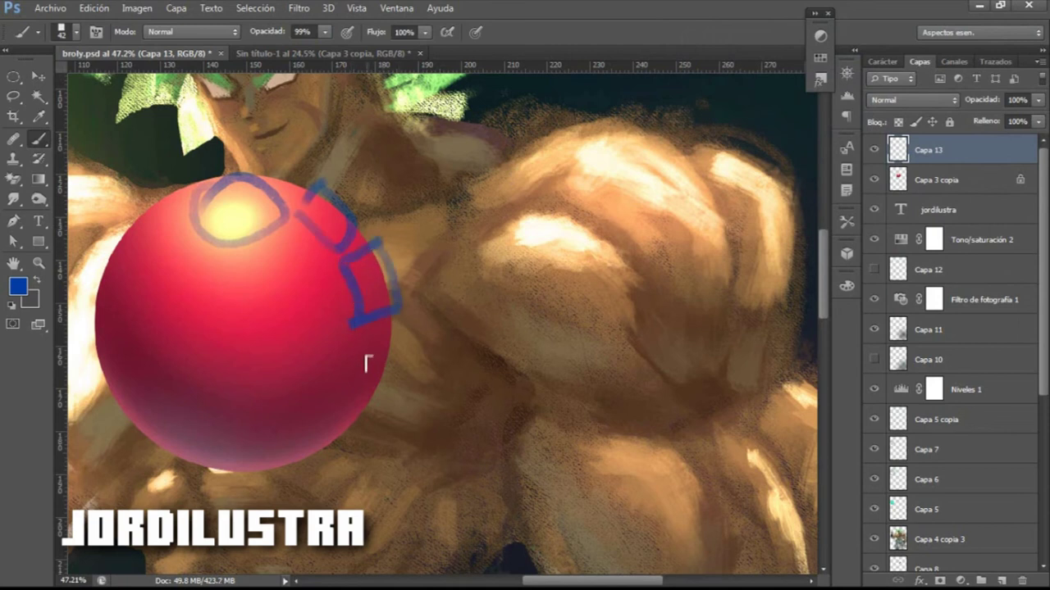
{"action": "mouse_move", "coordinate": [328, 392]}
{"action": "left_mouse_down"}
{"action": "mouse_move", "coordinate": [361, 402]}
{"action": "mouse_move", "coordinate": [384, 358]}
{"action": "mouse_move", "coordinate": [287, 440]}
{"action": "mouse_move", "coordinate": [338, 428]}
{"action": "left_mouse_up"}
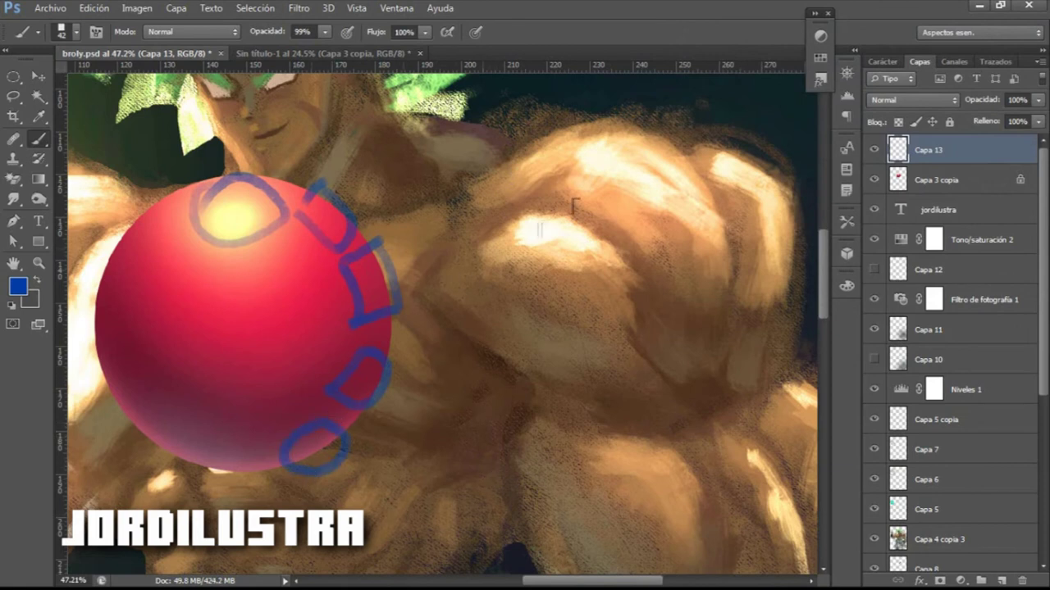
Circle the shoulder's highlight in blue and mark its midtone and shadow patches to match the zones on the sphere.
{"action": "mouse_move", "coordinate": [232, 176]}
{"action": "left_mouse_down"}
{"action": "mouse_move", "coordinate": [268, 198]}
{"action": "mouse_move", "coordinate": [246, 236]}
{"action": "left_mouse_up"}
{"action": "mouse_move", "coordinate": [607, 146]}
{"action": "left_mouse_down"}
{"action": "mouse_move", "coordinate": [614, 183]}
{"action": "mouse_move", "coordinate": [623, 152]}
{"action": "left_mouse_up"}
{"action": "left_click_drag", "start_coordinate": [613, 206], "coordinate": [597, 207]}
{"action": "left_click_drag", "start_coordinate": [327, 202], "coordinate": [352, 158]}
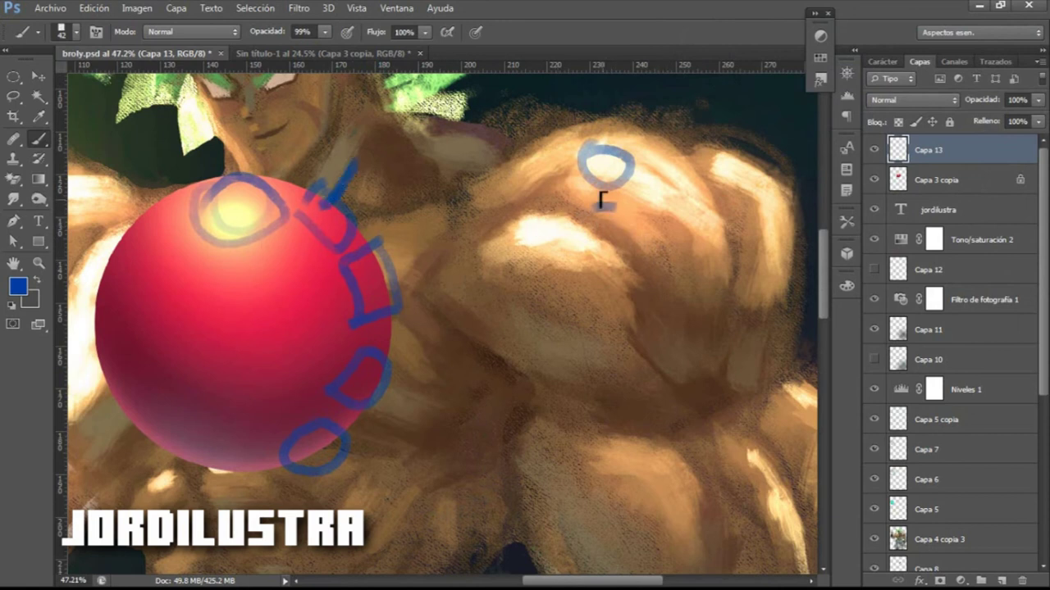
{"action": "left_click_drag", "start_coordinate": [607, 207], "coordinate": [628, 222]}
{"action": "left_click_drag", "start_coordinate": [636, 246], "coordinate": [668, 328]}
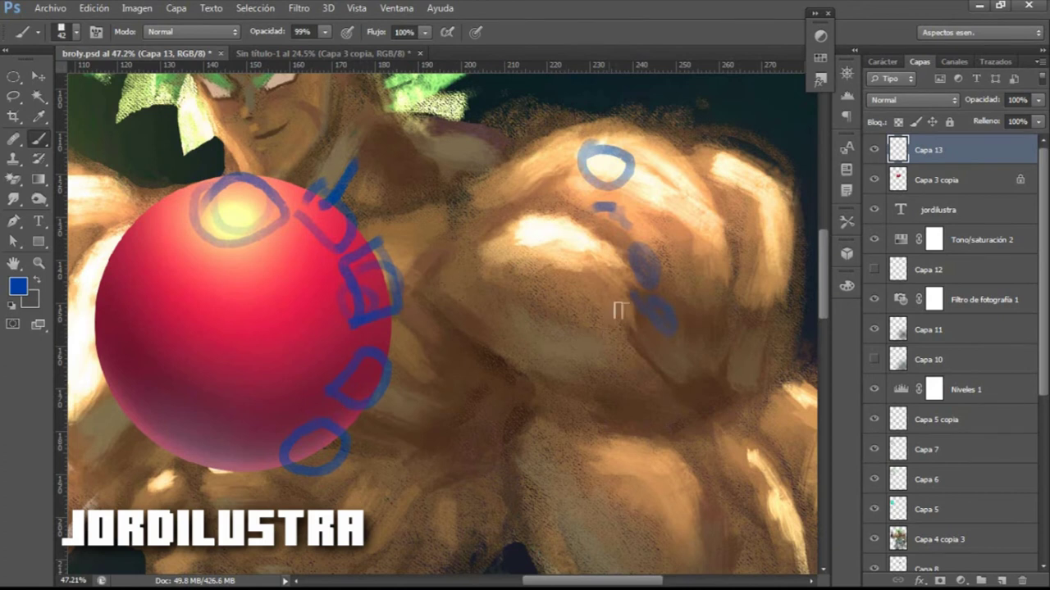
Mark the sphere's shadow and lower reflected-light areas in blue, with a matching outline on the lower shoulder muscle.
{"action": "left_click_drag", "start_coordinate": [382, 368], "coordinate": [386, 368]}
{"action": "scroll", "coordinate": [669, 369], "scroll_direction": "down", "scroll_amount": 1}
{"action": "left_click_drag", "start_coordinate": [631, 365], "coordinate": [642, 309]}
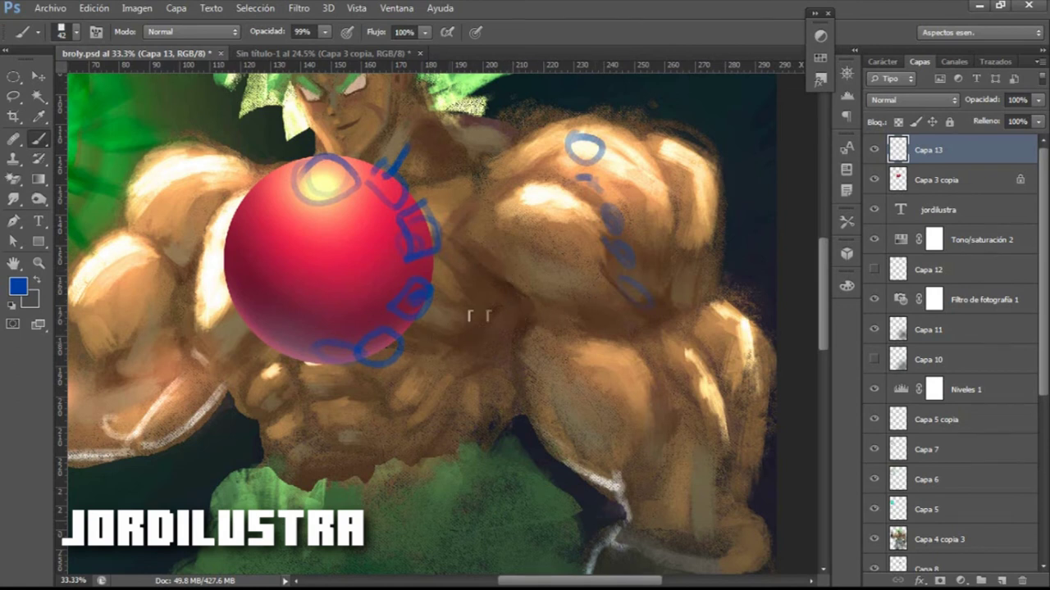
{"action": "left_click_drag", "start_coordinate": [351, 354], "coordinate": [366, 350]}
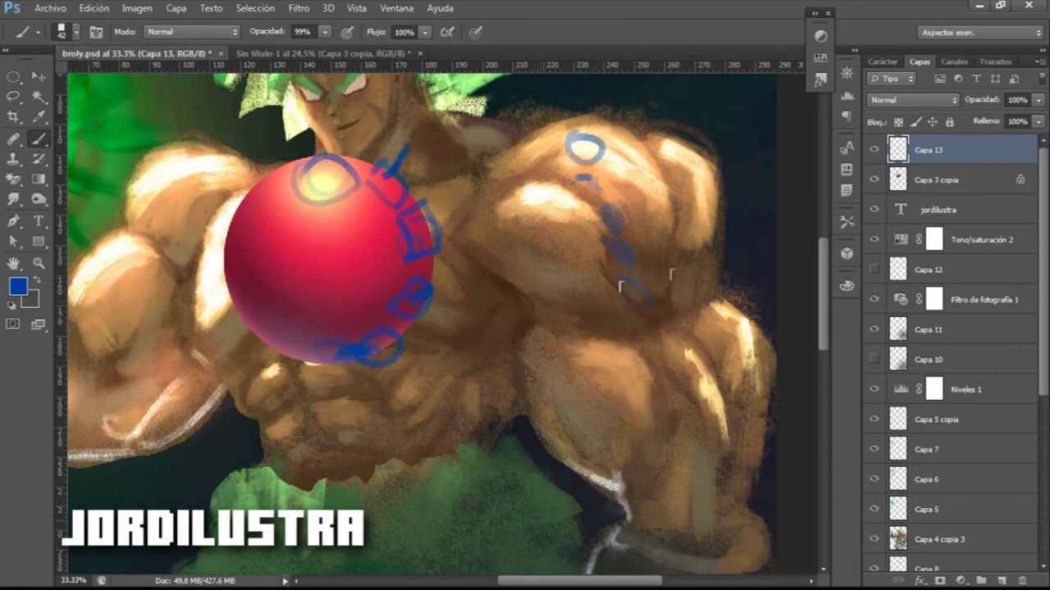
{"action": "left_click_drag", "start_coordinate": [644, 304], "coordinate": [633, 292]}
{"action": "left_click_drag", "start_coordinate": [694, 281], "coordinate": [684, 292]}
Hide Capa 13 and draw a blue light-direction arrow above the shoulder, pointing down at it, on a new layer.
{"action": "left_click", "coordinate": [602, 174], "text": "alt"}
{"action": "left_click", "coordinate": [874, 150]}
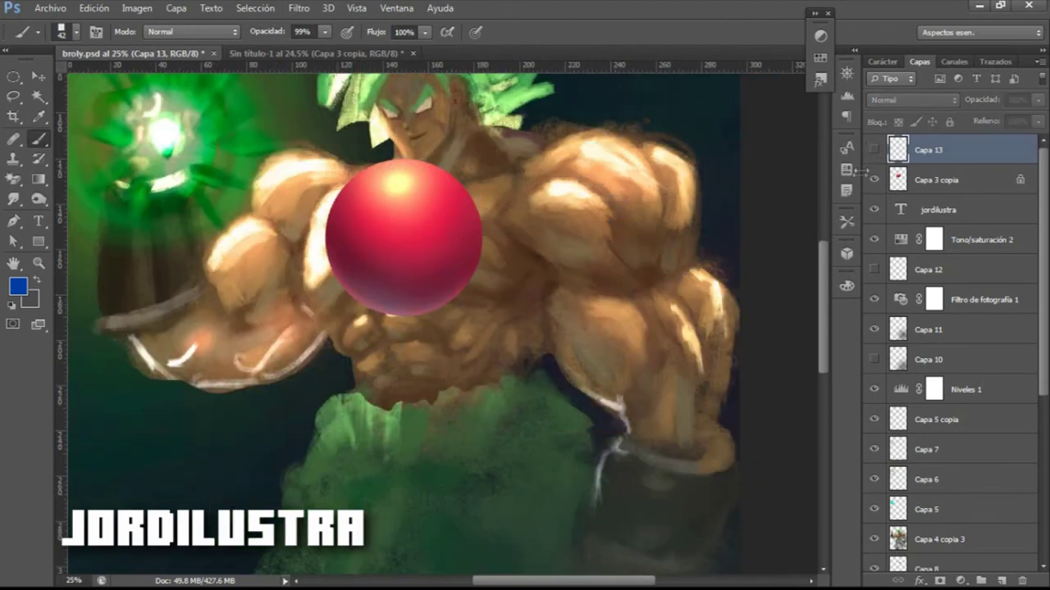
{"action": "left_click", "coordinate": [1002, 580]}
{"action": "left_click_drag", "start_coordinate": [624, 90], "coordinate": [600, 145]}
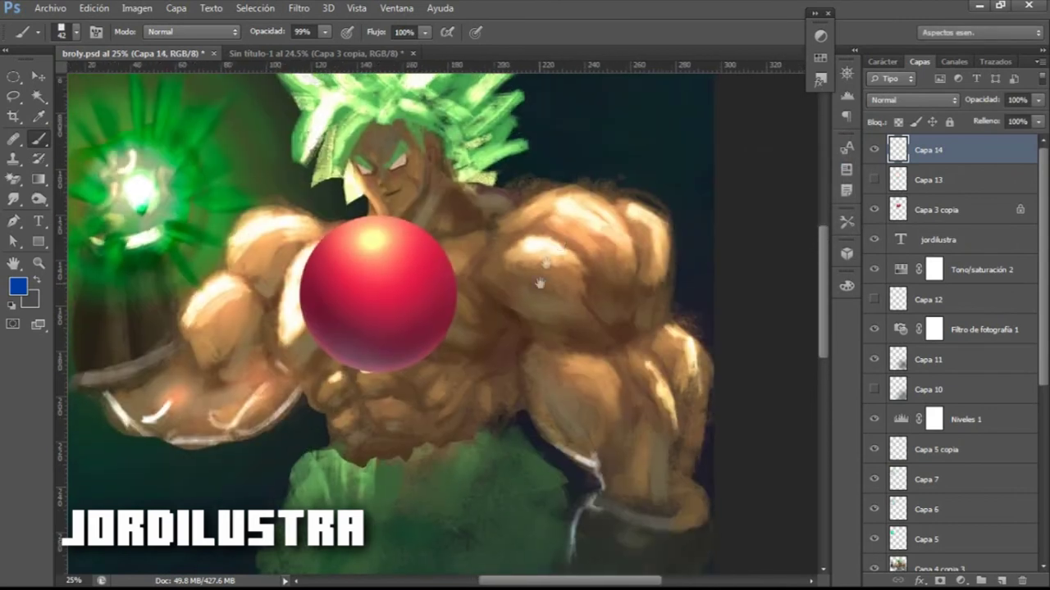
{"action": "mouse_move", "coordinate": [603, 82]}
{"action": "left_mouse_down"}
{"action": "mouse_move", "coordinate": [575, 131]}
{"action": "mouse_move", "coordinate": [608, 143]}
{"action": "left_mouse_up"}
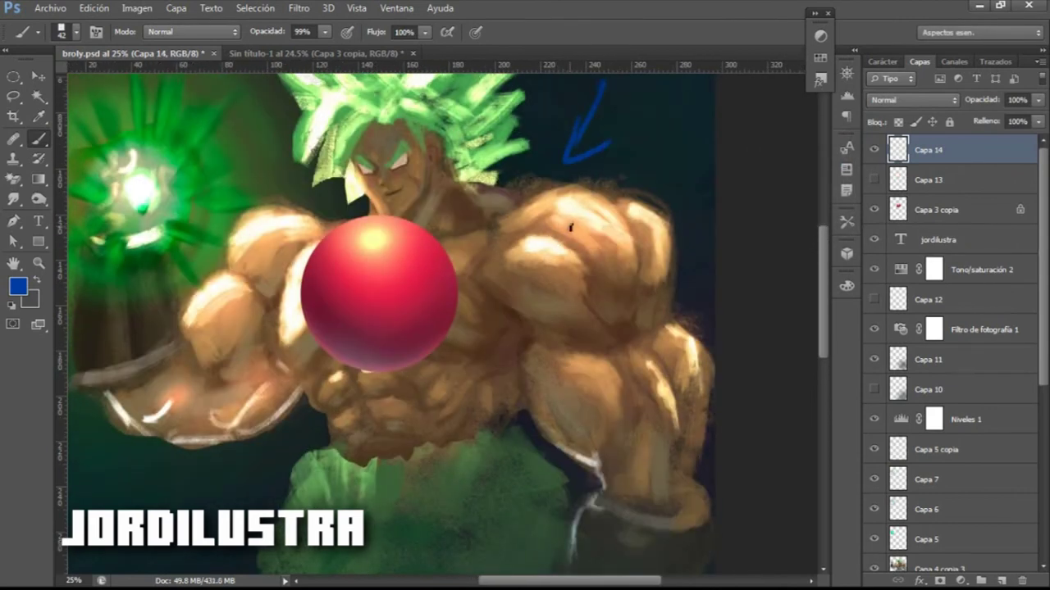
Try blue guide strokes across the front shoulder muscle and undo them, keeping only the arrow.
{"action": "mouse_move", "coordinate": [534, 219]}
{"action": "left_mouse_down"}
{"action": "mouse_move", "coordinate": [581, 261]}
{"action": "mouse_move", "coordinate": [538, 236]}
{"action": "mouse_move", "coordinate": [584, 260]}
{"action": "mouse_move", "coordinate": [567, 233]}
{"action": "left_mouse_up"}
{"action": "key", "text": "ctrl+alt+z"}
{"action": "key", "text": "ctrl+alt+z"}
{"action": "key", "text": "ctrl+alt+z"}
{"action": "key", "text": "ctrl+alt+z"}
{"action": "key", "text": "ctrl+alt+z"}
{"action": "mouse_move", "coordinate": [535, 244]}
{"action": "left_mouse_down"}
{"action": "mouse_move", "coordinate": [564, 246]}
{"action": "mouse_move", "coordinate": [548, 245]}
{"action": "left_mouse_up"}
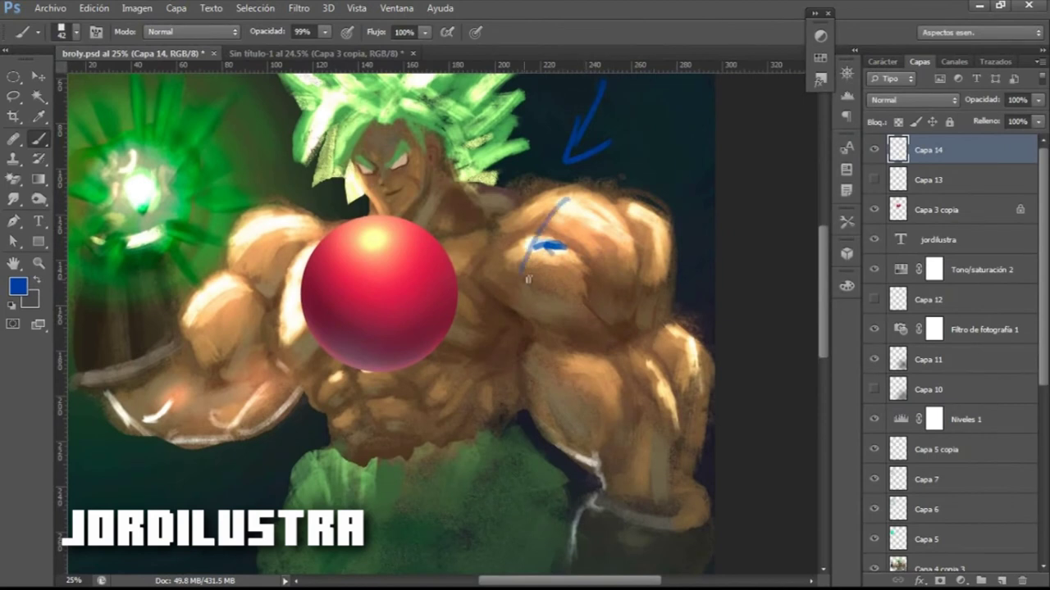
{"action": "key", "text": "ctrl+z"}
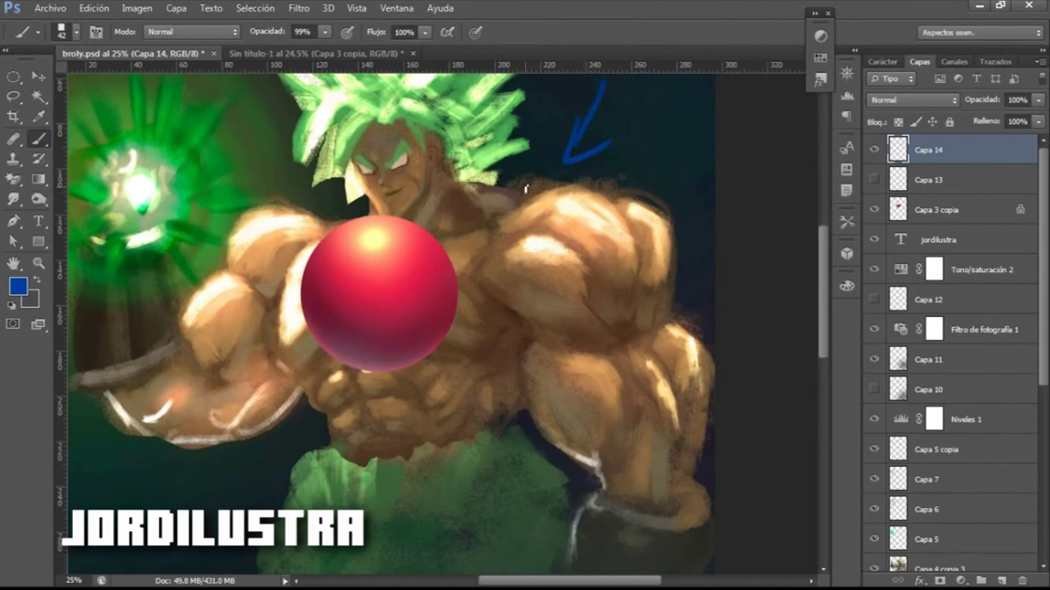
Duplicate the red sphere's layer, scale the copy down, and arrange it on the torso overlapping the large sphere's lower part.
{"action": "key", "text": "v"}
{"action": "left_click", "coordinate": [402, 304]}
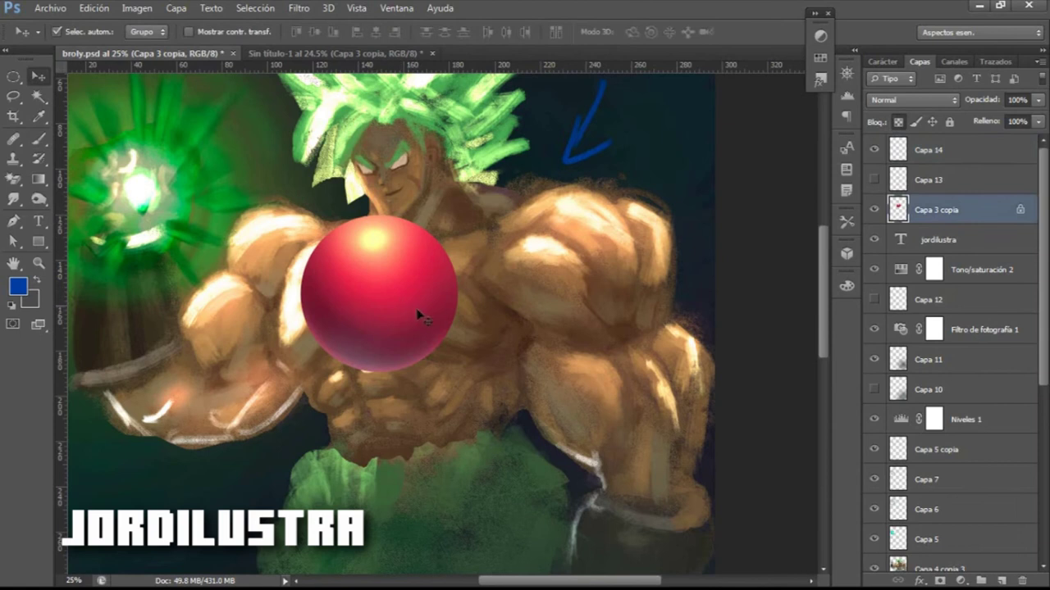
{"action": "key", "text": "ctrl+j"}
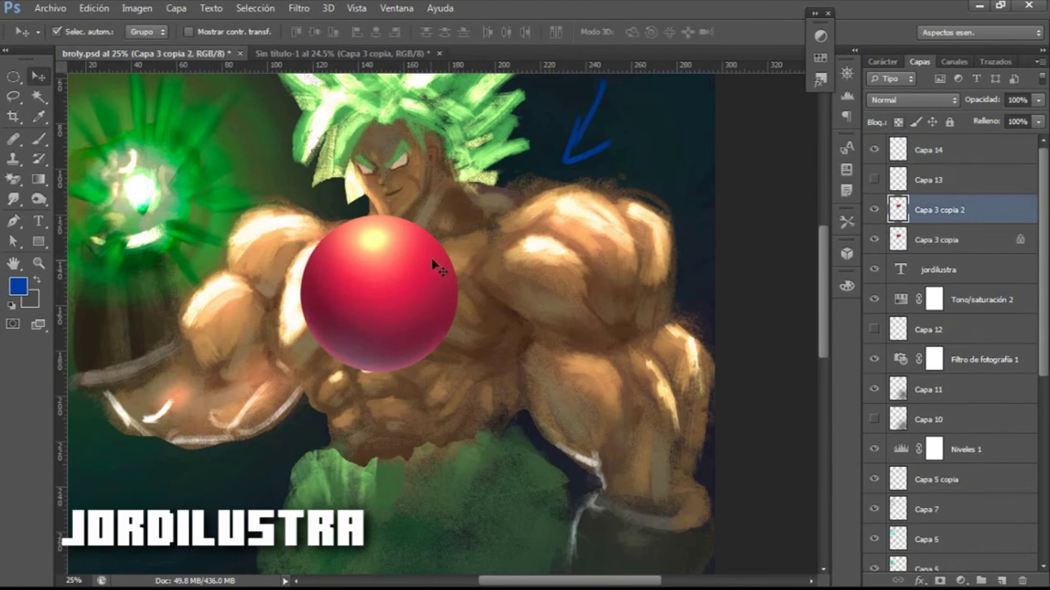
{"action": "key", "text": "ctrl+t"}
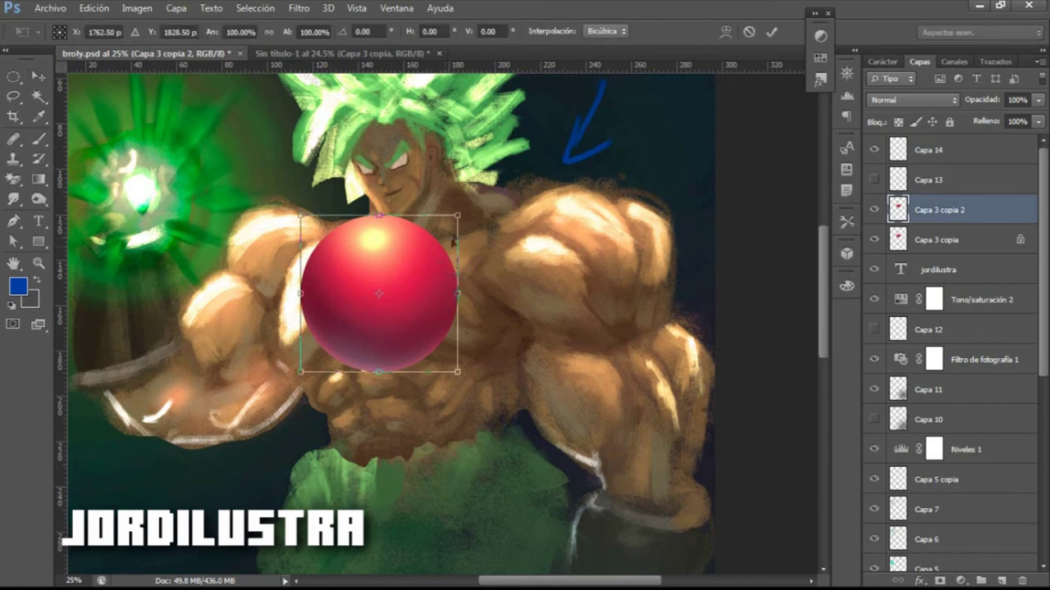
{"action": "left_click_drag", "start_coordinate": [458, 217], "coordinate": [418, 255]}
{"action": "left_click_drag", "start_coordinate": [386, 287], "coordinate": [384, 244]}
{"action": "left_click_drag", "start_coordinate": [358, 307], "coordinate": [359, 311]}
{"action": "key", "text": "Return"}
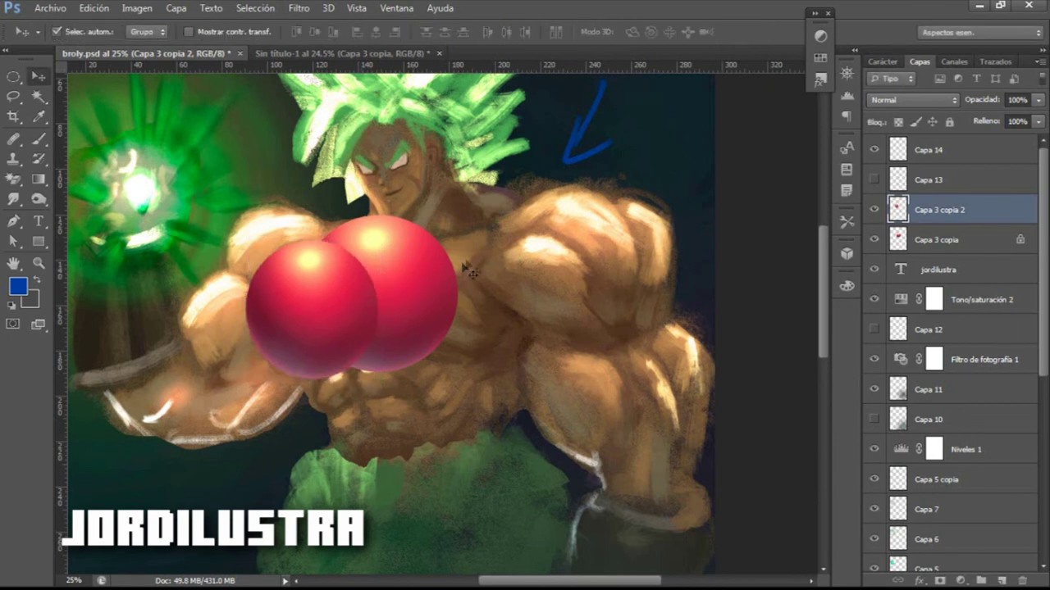
{"action": "left_click_drag", "start_coordinate": [344, 318], "coordinate": [421, 361]}
{"action": "left_click_drag", "start_coordinate": [410, 254], "coordinate": [432, 233]}
Copy the small sphere onto the outer part of the shoulder and rotate the copy 17.6 degrees clockwise.
{"action": "left_click_drag", "start_coordinate": [426, 369], "coordinate": [649, 271]}
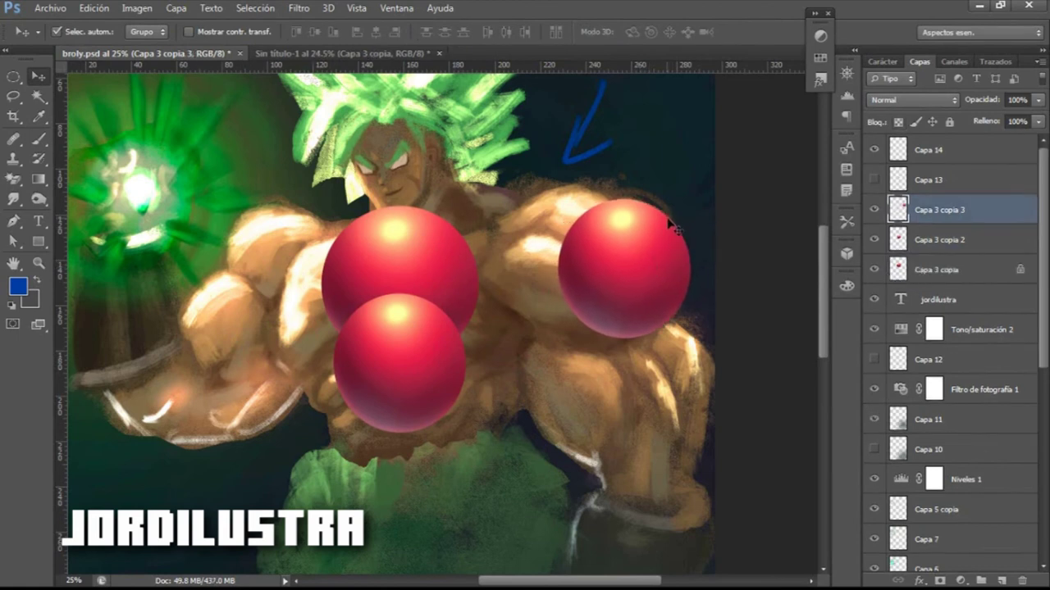
{"action": "key", "text": "ctrl+t"}
{"action": "left_click_drag", "start_coordinate": [702, 186], "coordinate": [732, 174]}
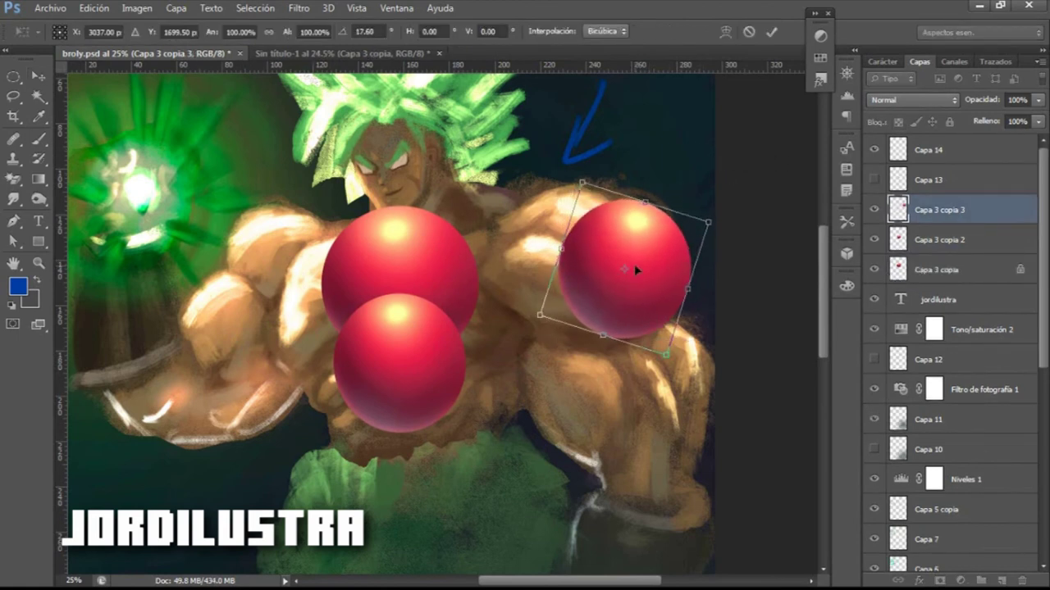
{"action": "key", "text": "Return"}
Move the large sphere onto the middle of the shoulder and stack its layer above the other sphere layers.
{"action": "left_click_drag", "start_coordinate": [430, 266], "coordinate": [611, 223]}
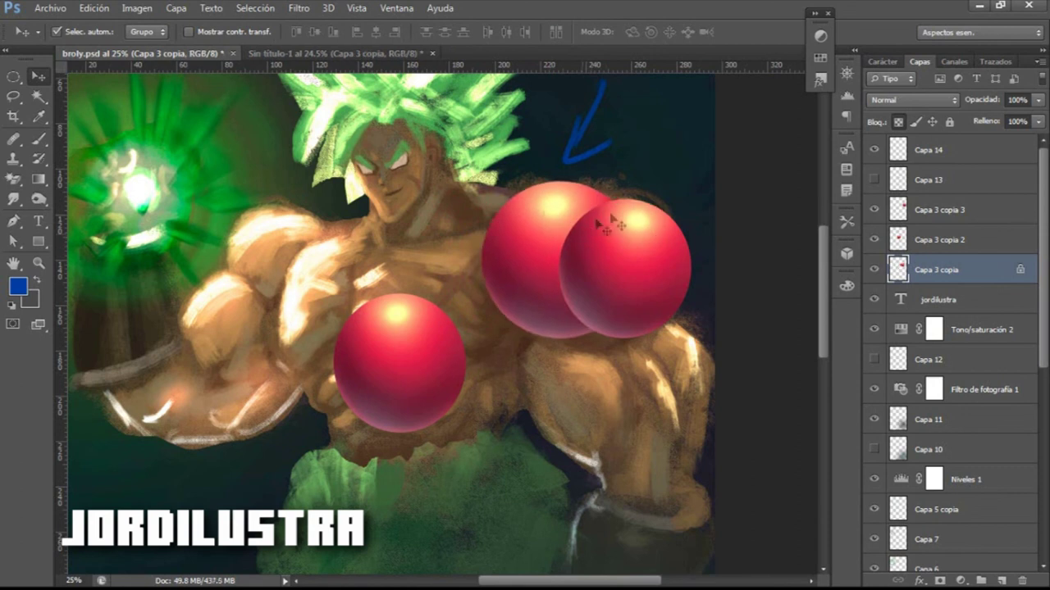
{"action": "left_click_drag", "start_coordinate": [906, 273], "coordinate": [899, 196]}
{"action": "mouse_move", "coordinate": [555, 241]}
{"action": "left_mouse_down"}
{"action": "mouse_move", "coordinate": [564, 271]}
{"action": "mouse_move", "coordinate": [564, 236]}
{"action": "left_mouse_up"}
Bring Capa 3 copia 2 above the other spheres, place it over the front shoulder muscle, and nudge the rearmost sphere up.
{"action": "left_click", "coordinate": [666, 233]}
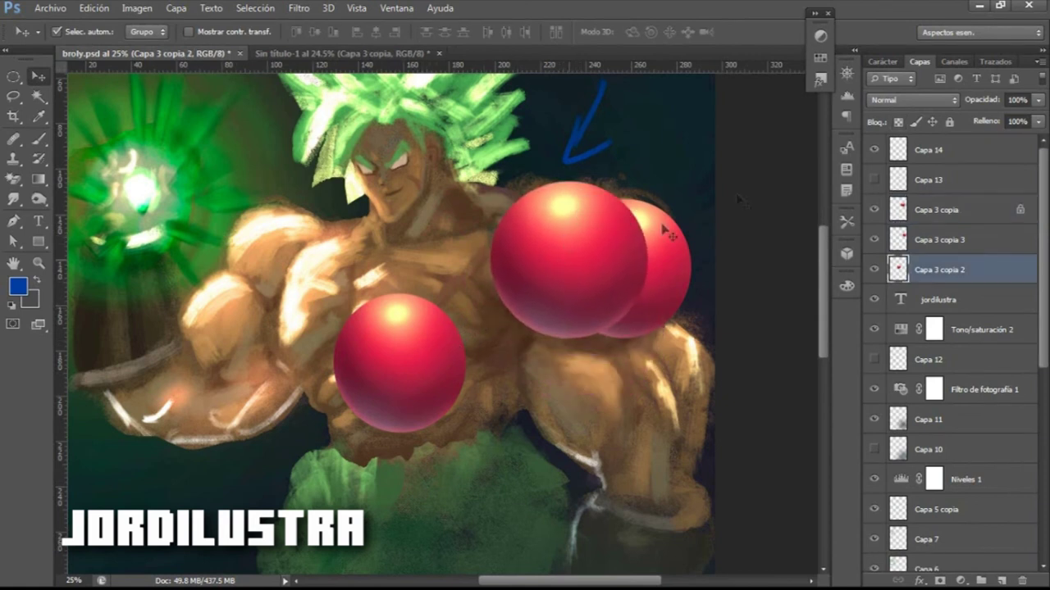
{"action": "left_click_drag", "start_coordinate": [902, 267], "coordinate": [902, 205]}
{"action": "left_click_drag", "start_coordinate": [430, 364], "coordinate": [574, 237]}
{"action": "scroll", "coordinate": [591, 323], "scroll_direction": "down", "scroll_amount": 1}
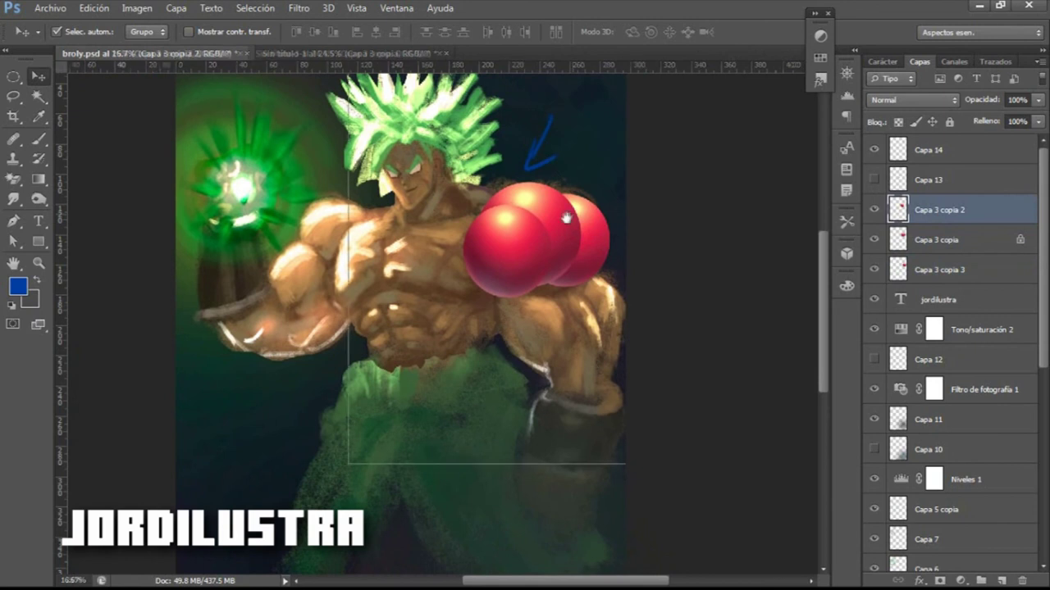
{"action": "scroll", "coordinate": [581, 206], "scroll_direction": "up", "scroll_amount": 1}
{"action": "mouse_move", "coordinate": [611, 267]}
{"action": "left_mouse_down"}
{"action": "mouse_move", "coordinate": [616, 222]}
{"action": "mouse_move", "coordinate": [611, 258]}
{"action": "left_mouse_up"}
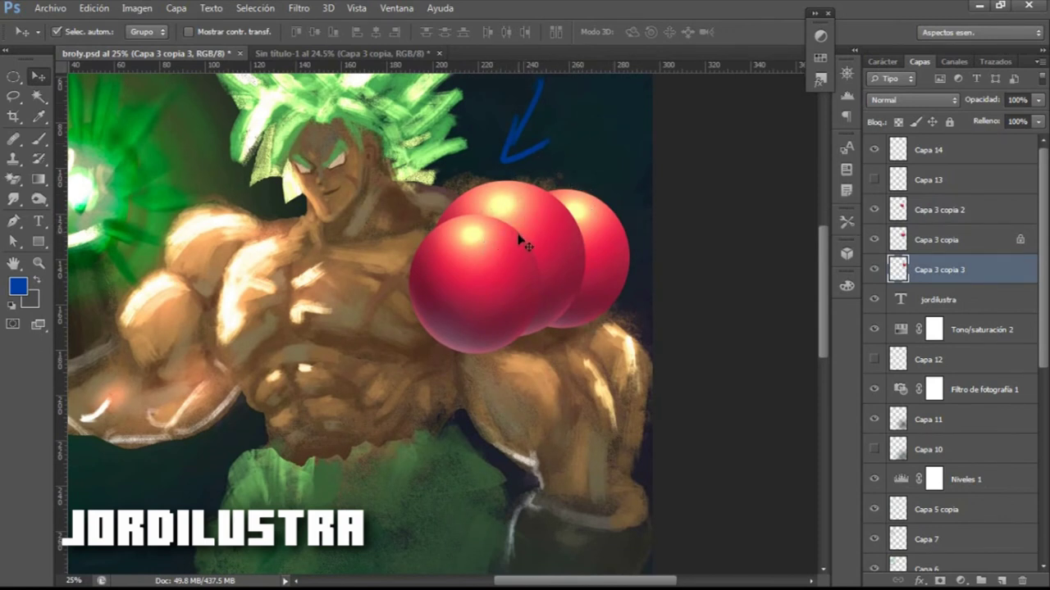
Move the front sphere slightly down and towards the chest.
{"action": "mouse_move", "coordinate": [484, 276]}
{"action": "left_mouse_down"}
{"action": "mouse_move", "coordinate": [444, 297]}
{"action": "mouse_move", "coordinate": [487, 281]}
{"action": "mouse_move", "coordinate": [476, 287]}
{"action": "left_mouse_up"}
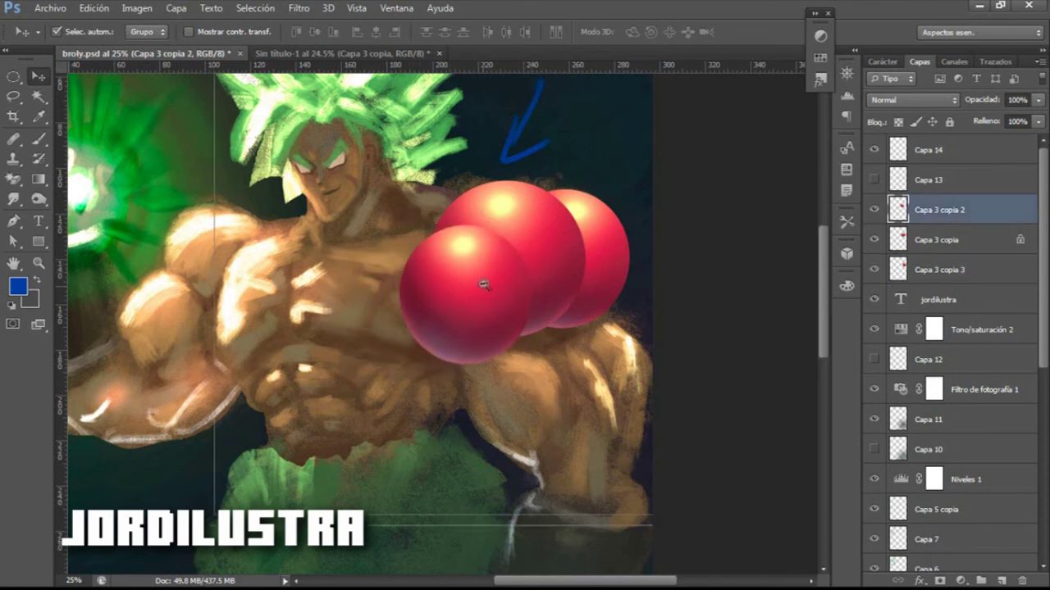
{"action": "scroll", "coordinate": [487, 268], "scroll_direction": "down", "scroll_amount": 1}
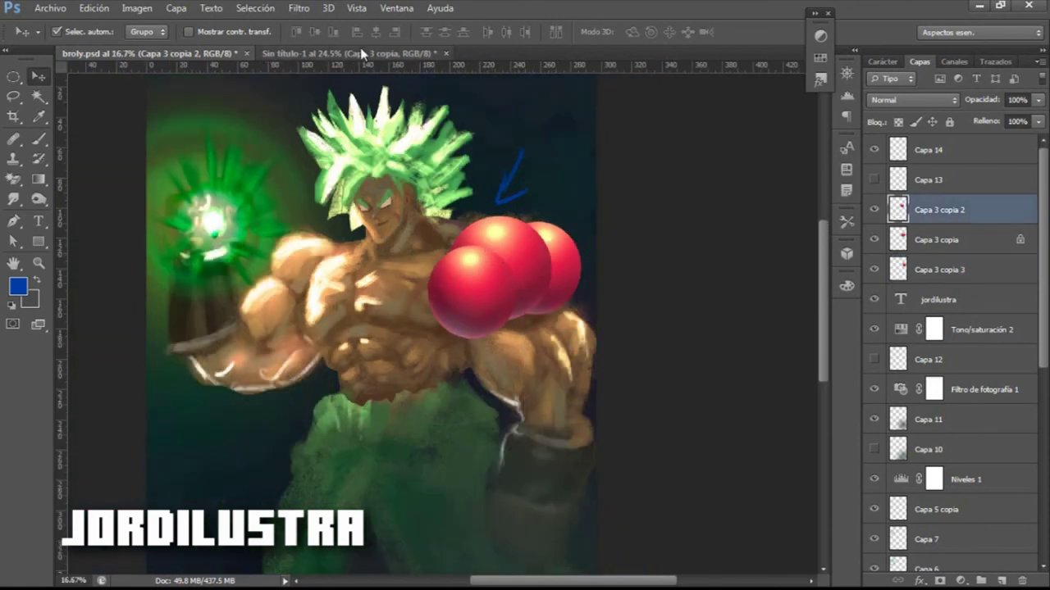
Switch to the Sin título-1 document, clear the selection, and move the blue bar slightly up towards the right-hand sphere.
{"action": "left_click", "coordinate": [328, 53]}
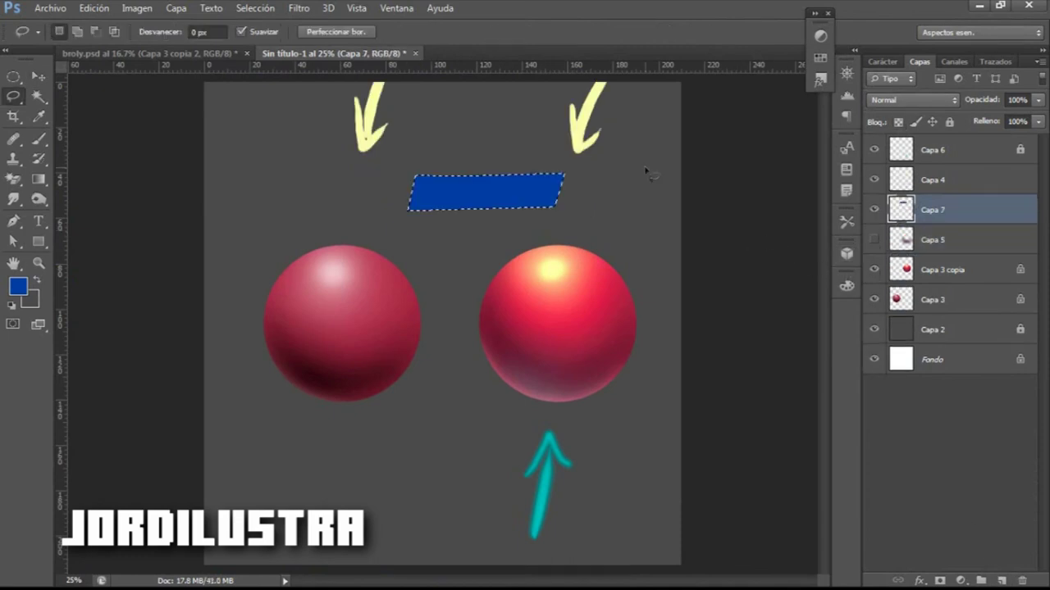
{"action": "key", "text": "ctrl+d"}
{"action": "key", "text": "v"}
{"action": "left_click_drag", "start_coordinate": [535, 201], "coordinate": [548, 196]}
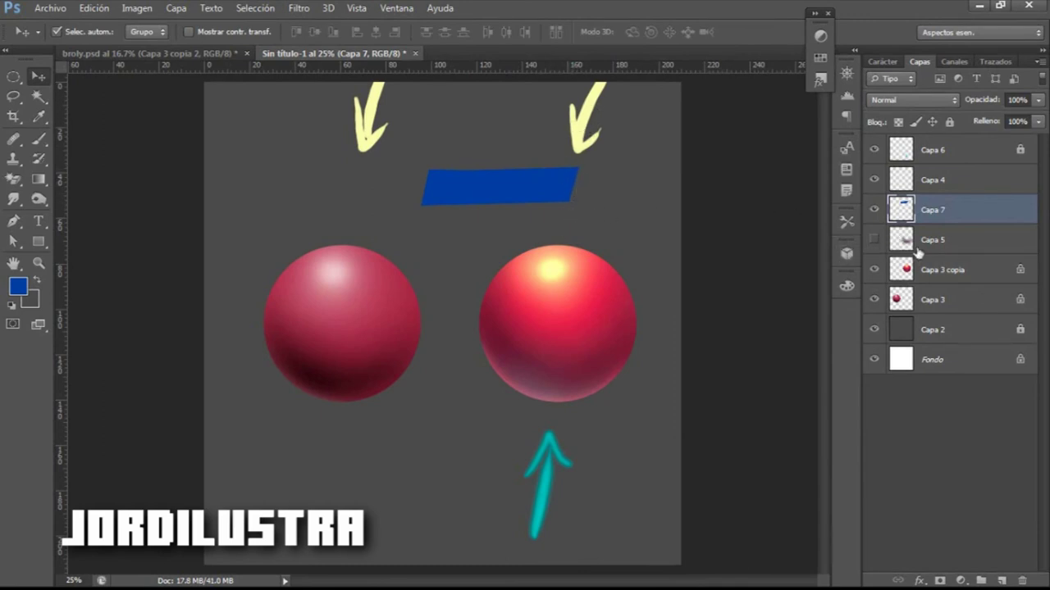
Add an empty layer directly above Capa 3 copia, then make Capa 3 copia the active layer.
{"action": "left_click", "coordinate": [917, 246]}
{"action": "left_click", "coordinate": [920, 273]}
{"action": "left_click", "coordinate": [874, 270]}
{"action": "left_click", "coordinate": [874, 270]}
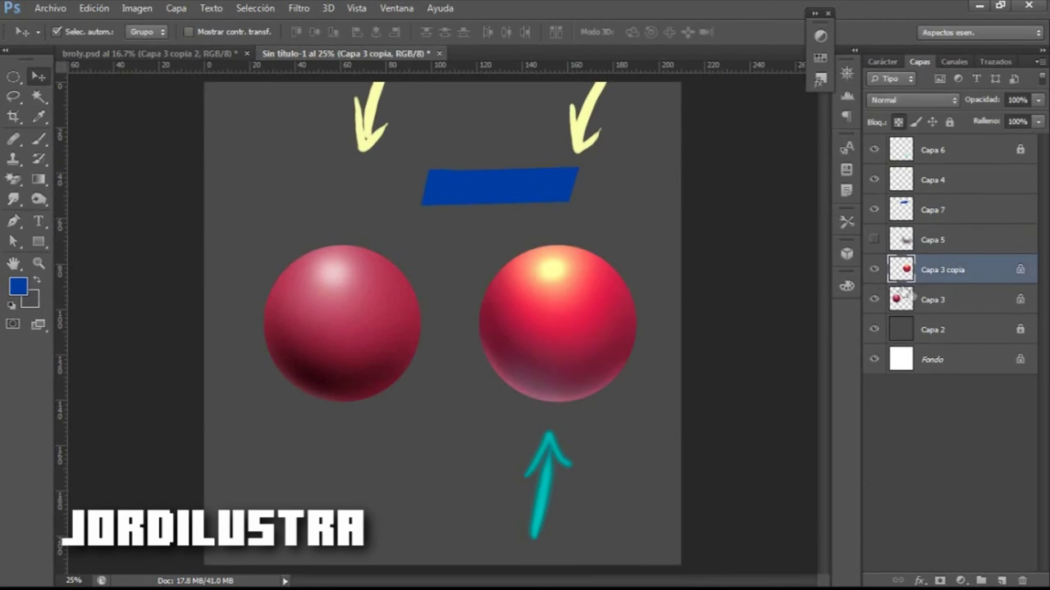
{"action": "key", "text": "ctrl+shift+n"}
{"action": "key", "text": "Return"}
{"action": "left_click_drag", "start_coordinate": [943, 300], "coordinate": [919, 293]}
{"action": "key", "text": "ctrl+z"}
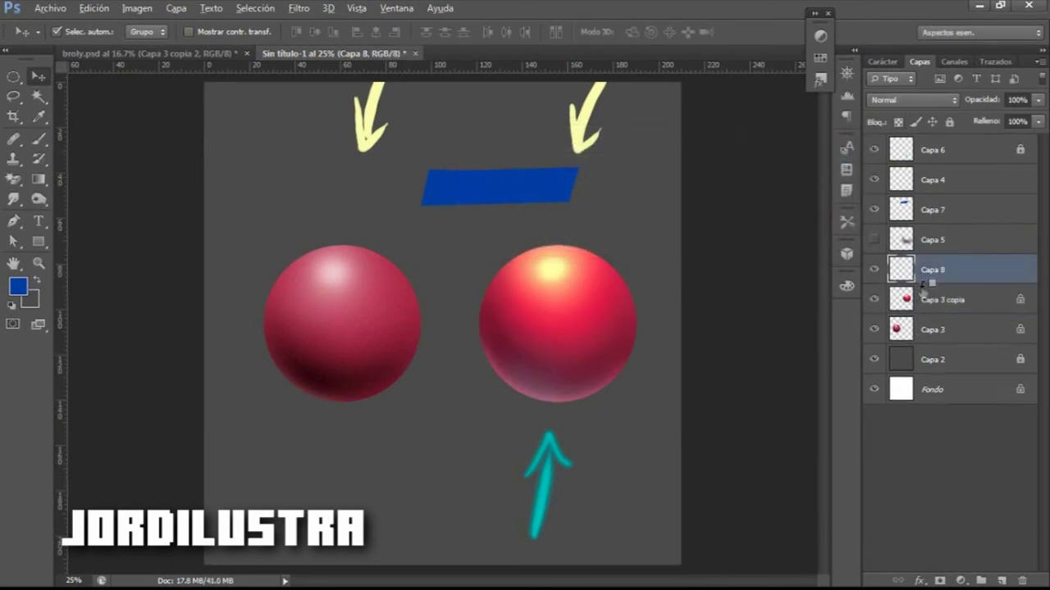
{"action": "left_click", "coordinate": [922, 292]}
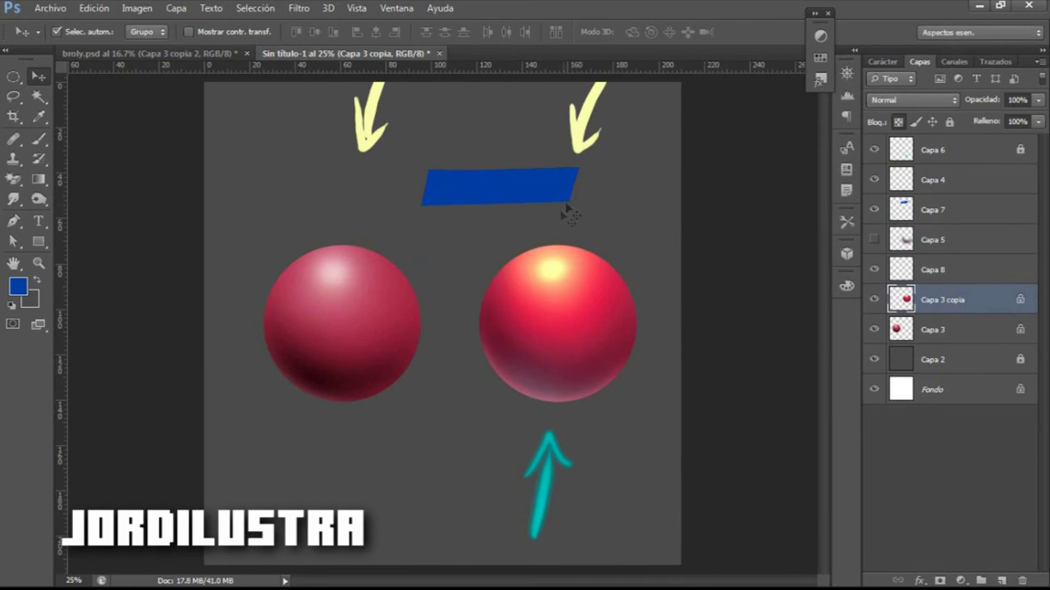
Lasso a crescent-shaped area from the right-hand sphere's highlight down along its left edge.
{"action": "key", "text": "l"}
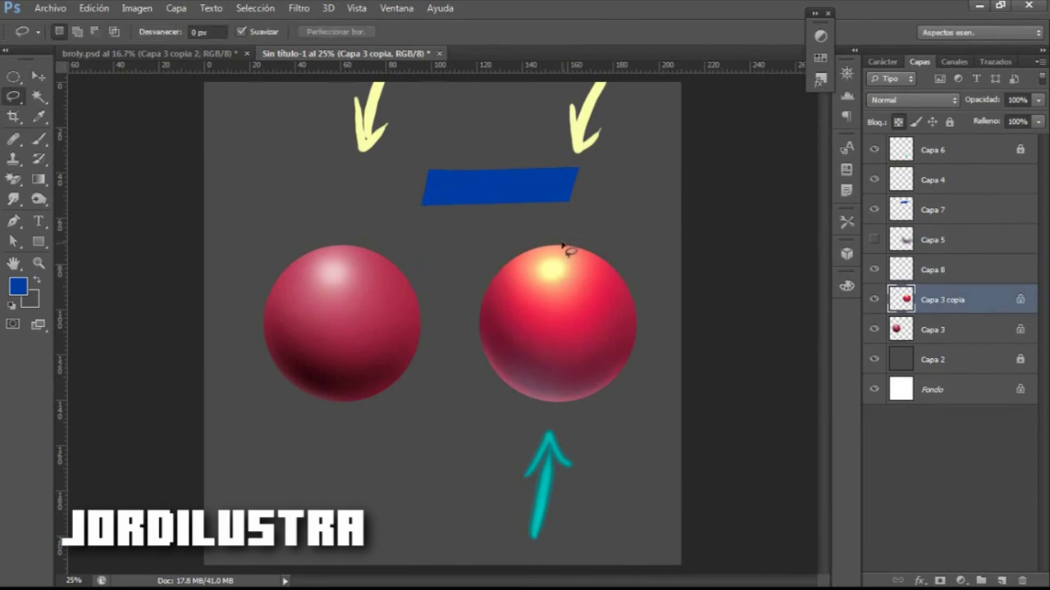
{"action": "mouse_move", "coordinate": [564, 249]}
{"action": "left_mouse_down"}
{"action": "mouse_move", "coordinate": [557, 271]}
{"action": "mouse_move", "coordinate": [677, 290]}
{"action": "mouse_move", "coordinate": [574, 215]}
{"action": "left_mouse_up"}
{"action": "left_click", "coordinate": [562, 260]}
{"action": "left_click", "coordinate": [614, 192]}
{"action": "left_click_drag", "start_coordinate": [569, 191], "coordinate": [557, 290]}
{"action": "mouse_move", "coordinate": [447, 328]}
{"action": "left_mouse_down"}
{"action": "mouse_move", "coordinate": [447, 259]}
{"action": "mouse_move", "coordinate": [508, 202]}
{"action": "left_mouse_up"}
{"action": "left_click", "coordinate": [564, 238]}
{"action": "mouse_move", "coordinate": [563, 239]}
{"action": "left_mouse_down"}
{"action": "mouse_move", "coordinate": [555, 288]}
{"action": "mouse_move", "coordinate": [467, 308]}
{"action": "mouse_move", "coordinate": [456, 282]}
{"action": "mouse_move", "coordinate": [516, 224]}
{"action": "mouse_move", "coordinate": [560, 227]}
{"action": "left_mouse_up"}
{"action": "left_click", "coordinate": [566, 225]}
{"action": "mouse_move", "coordinate": [564, 240]}
{"action": "left_mouse_down"}
{"action": "mouse_move", "coordinate": [574, 230]}
{"action": "mouse_move", "coordinate": [563, 232]}
{"action": "mouse_move", "coordinate": [560, 267]}
{"action": "mouse_move", "coordinate": [538, 305]}
{"action": "mouse_move", "coordinate": [555, 222]}
{"action": "mouse_move", "coordinate": [564, 222]}
{"action": "mouse_move", "coordinate": [546, 281]}
{"action": "mouse_move", "coordinate": [520, 302]}
{"action": "mouse_move", "coordinate": [496, 363]}
{"action": "left_mouse_up"}
{"action": "left_click", "coordinate": [564, 240]}
{"action": "left_click", "coordinate": [566, 244]}
{"action": "left_click", "coordinate": [565, 222]}
{"action": "mouse_move", "coordinate": [480, 403]}
{"action": "left_mouse_down"}
{"action": "mouse_move", "coordinate": [447, 331]}
{"action": "mouse_move", "coordinate": [480, 246]}
{"action": "left_mouse_up"}
{"action": "left_click_drag", "start_coordinate": [554, 221], "coordinate": [562, 223]}
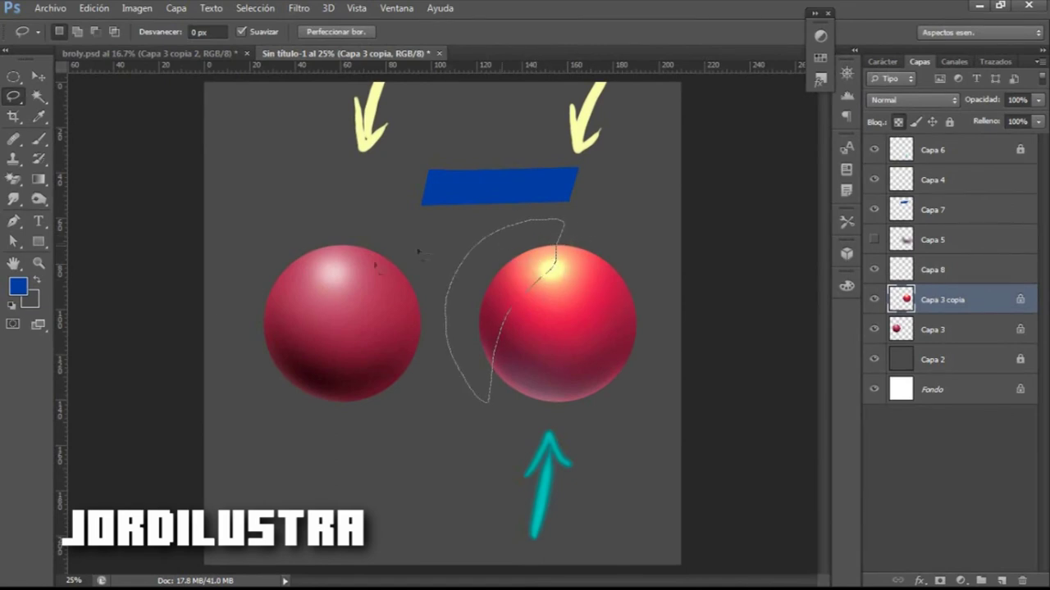
Set the foreground colour to purple.
{"action": "left_click", "coordinate": [18, 286]}
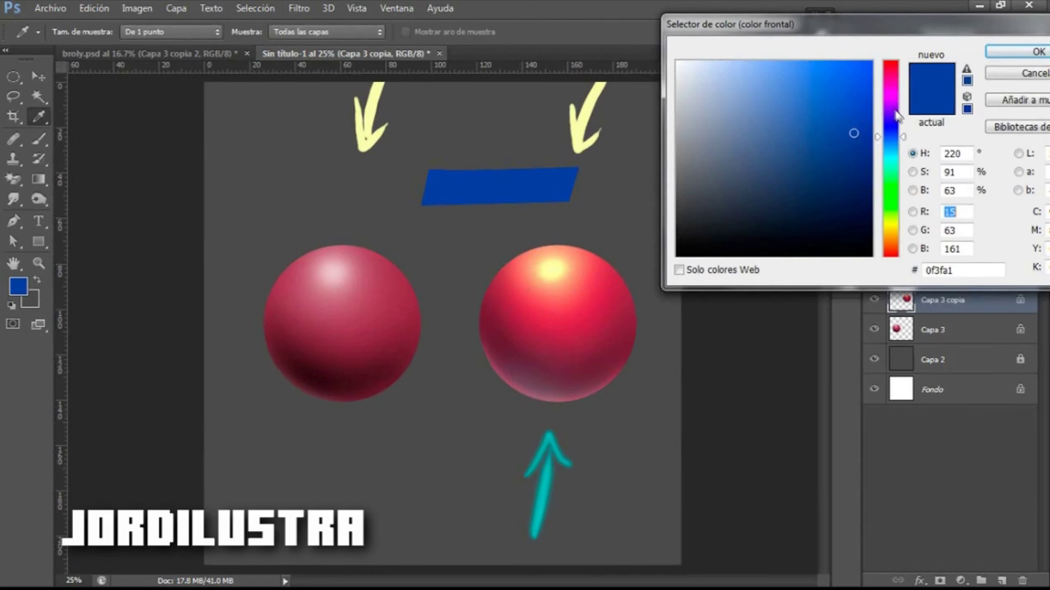
{"action": "left_click", "coordinate": [890, 107]}
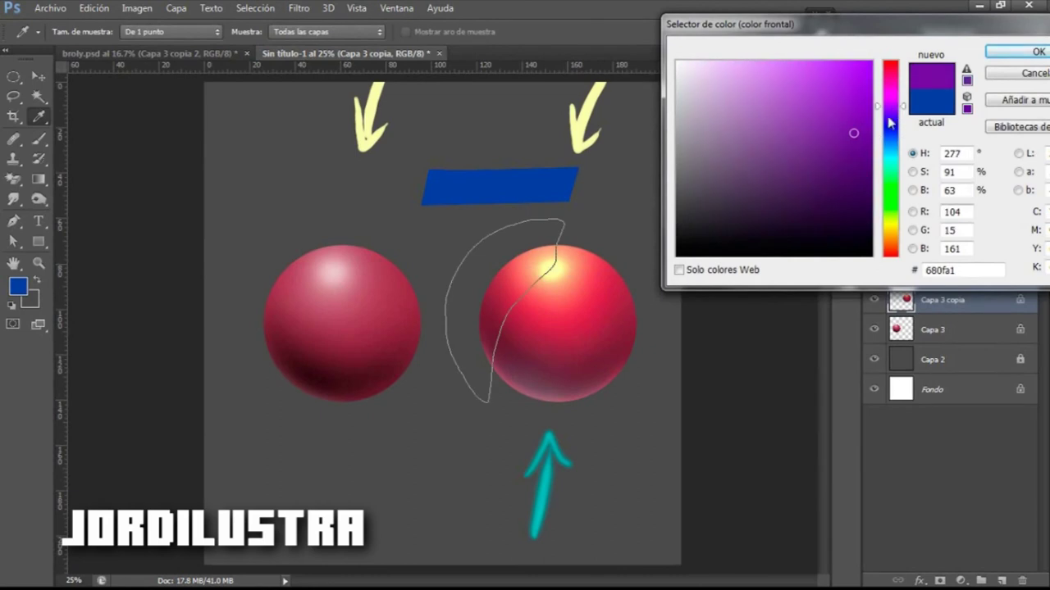
{"action": "left_click", "coordinate": [997, 53]}
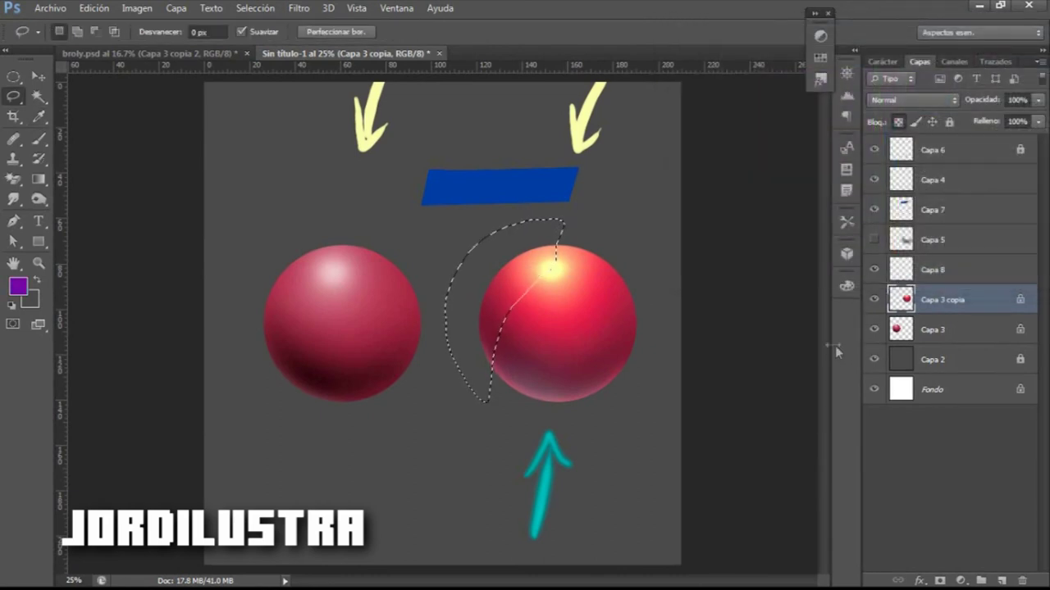
Sample red from the sphere's right side and paint a shadow inside the selection with a soft 825 px brush.
{"action": "key", "text": "i"}
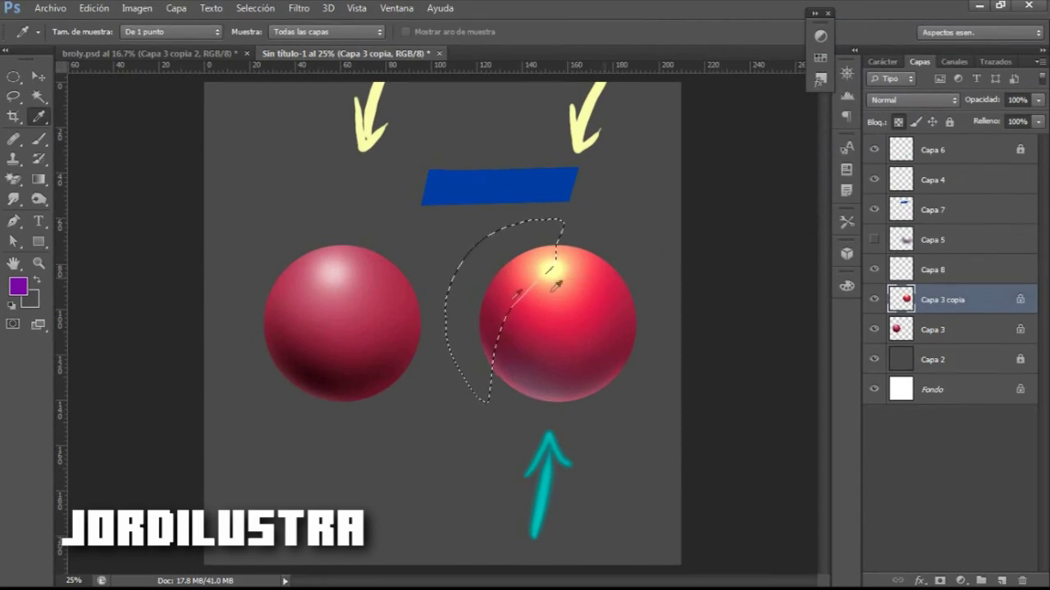
{"action": "left_click", "coordinate": [620, 273]}
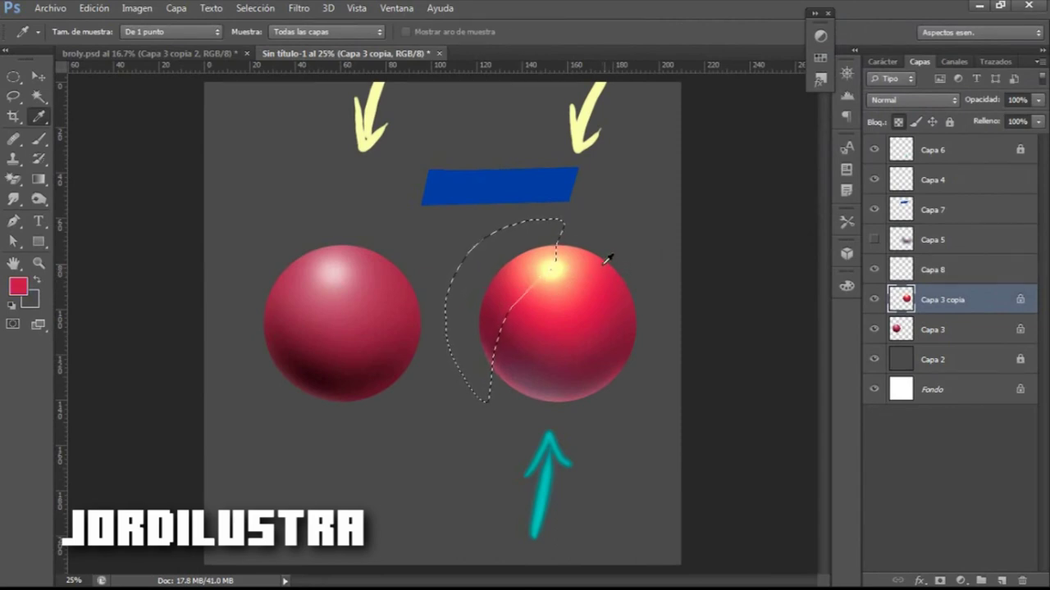
{"action": "key", "text": "b"}
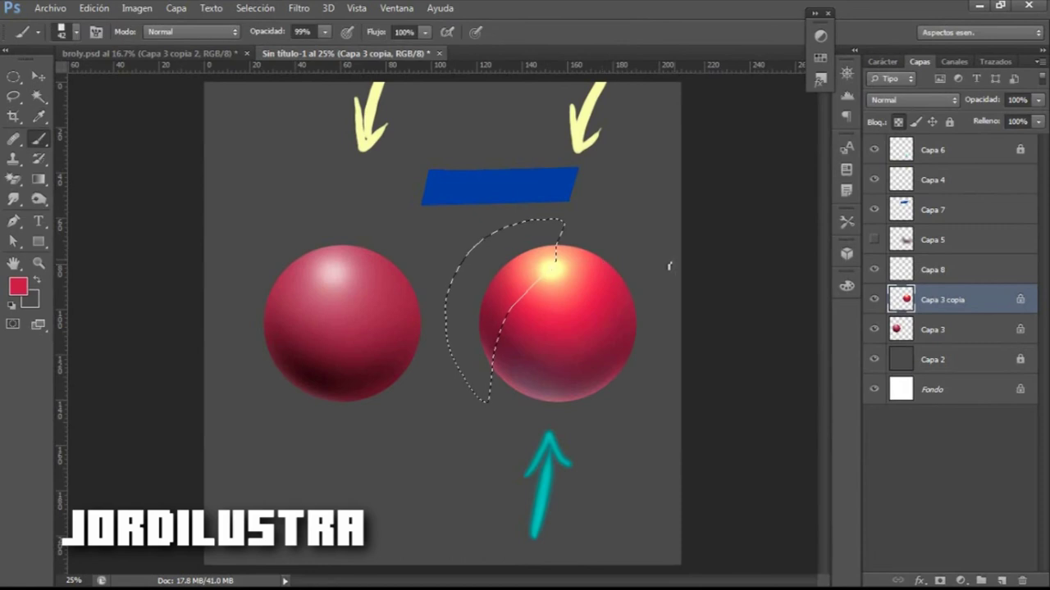
{"action": "right_click", "coordinate": [549, 287]}
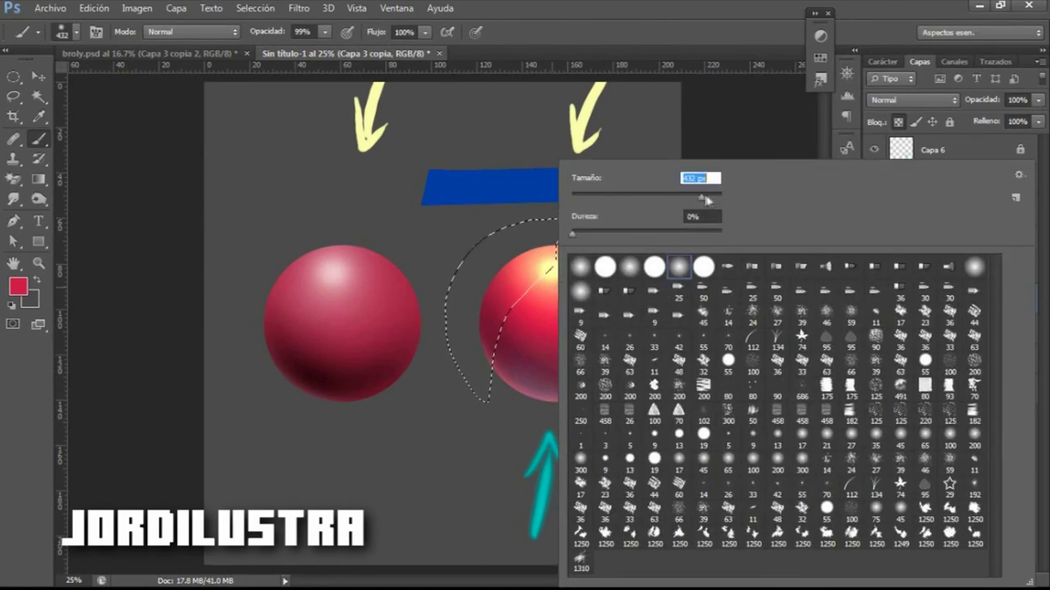
{"action": "left_click_drag", "start_coordinate": [707, 200], "coordinate": [712, 199]}
{"action": "key", "text": "Return"}
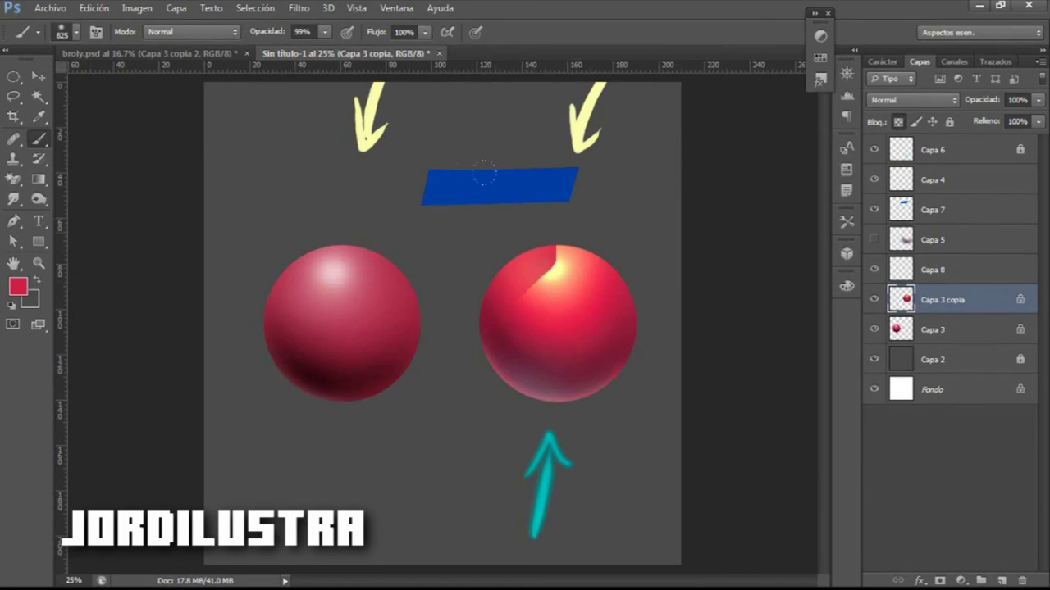
Move the blue bar down so it sits just above the right-hand sphere.
{"action": "key", "text": "v"}
{"action": "left_click_drag", "start_coordinate": [549, 186], "coordinate": [594, 208]}
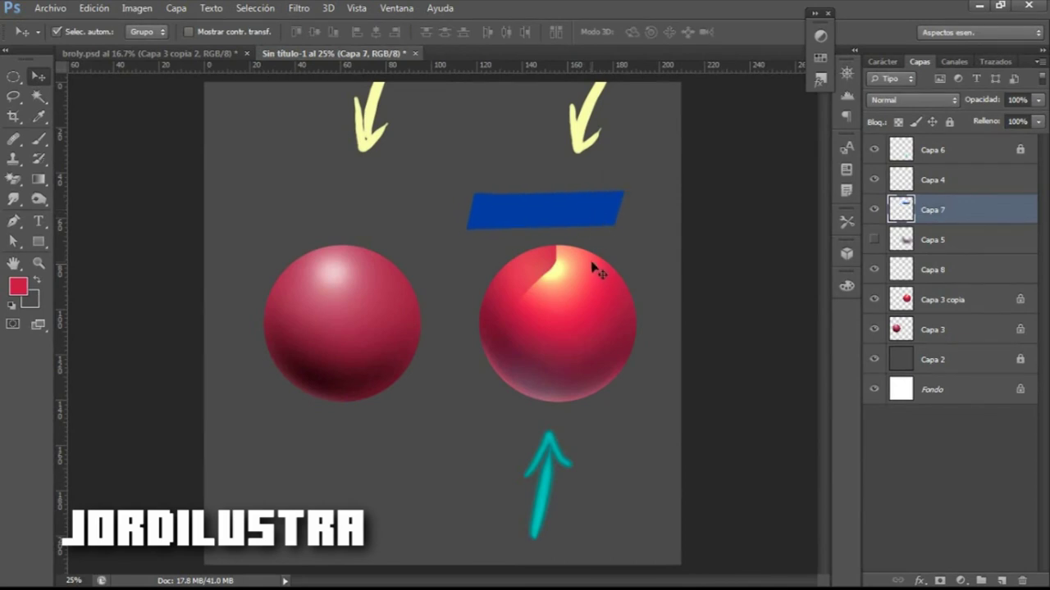
On the right-hand sphere's layer, lasso the upper area beneath the blue bar, brush it with the sampled red, and clear the selection.
{"action": "left_click", "coordinate": [583, 275]}
{"action": "key", "text": "l"}
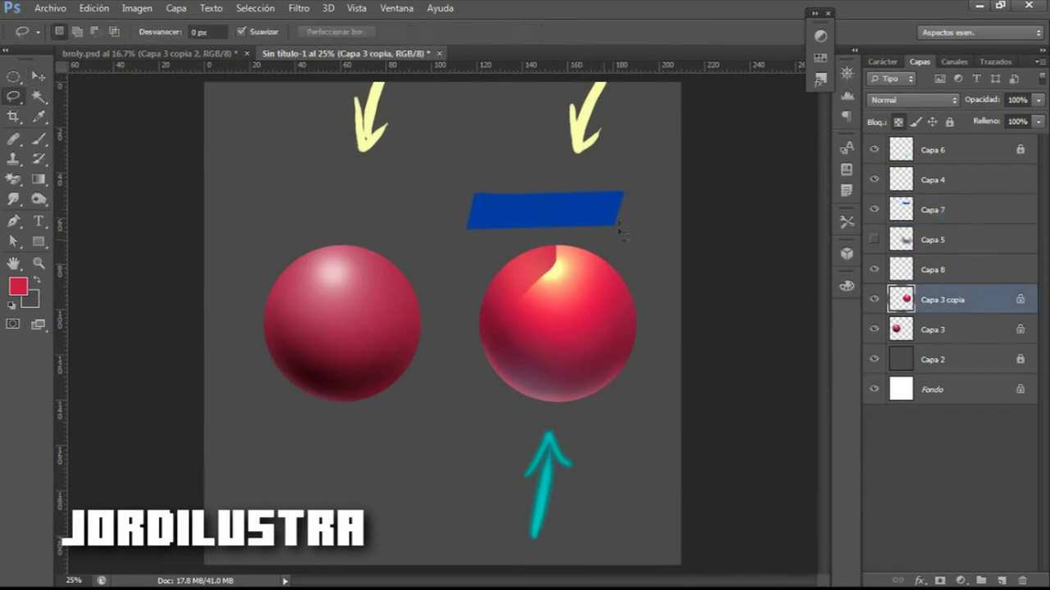
{"action": "mouse_move", "coordinate": [629, 179]}
{"action": "left_mouse_down"}
{"action": "mouse_move", "coordinate": [606, 253]}
{"action": "mouse_move", "coordinate": [558, 274]}
{"action": "mouse_move", "coordinate": [515, 342]}
{"action": "mouse_move", "coordinate": [472, 280]}
{"action": "mouse_move", "coordinate": [559, 233]}
{"action": "mouse_move", "coordinate": [607, 231]}
{"action": "left_mouse_up"}
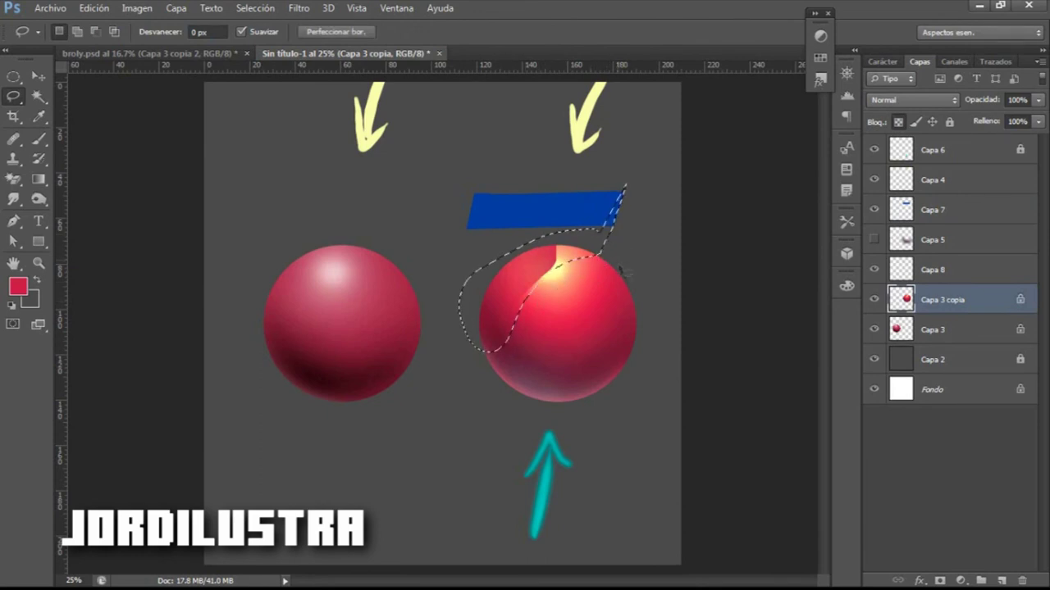
{"action": "key", "text": "b"}
{"action": "left_click_drag", "start_coordinate": [509, 263], "coordinate": [613, 240]}
{"action": "key", "text": "ctrl+d"}
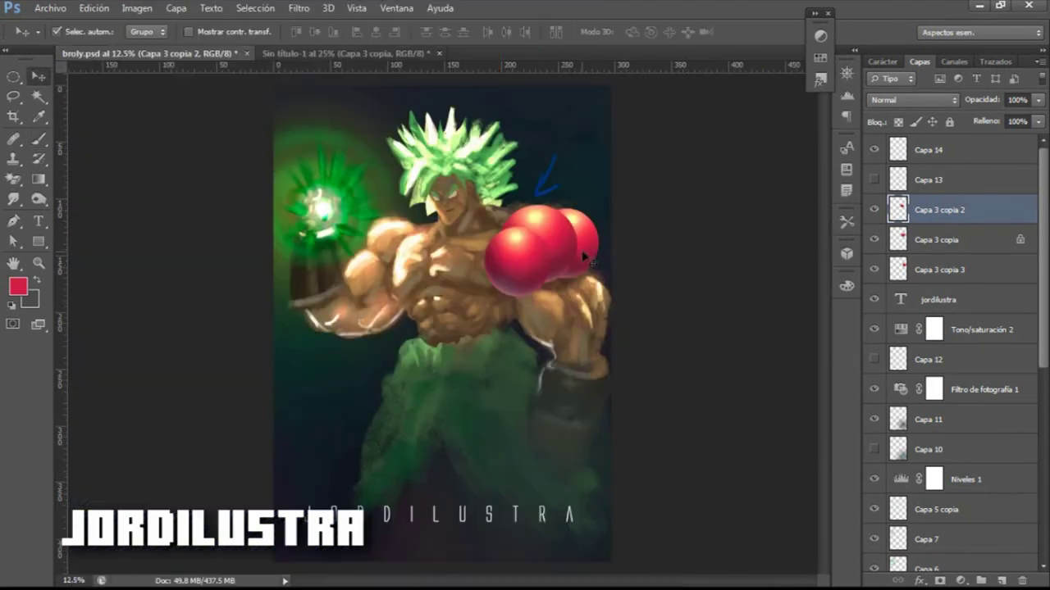
In the broly.psd document, move the rear and front spheres inward to overlap the middle one more, then select the middle sphere.
{"action": "mouse_move", "coordinate": [591, 243]}
{"action": "left_mouse_down"}
{"action": "mouse_move", "coordinate": [586, 218]}
{"action": "mouse_move", "coordinate": [582, 238]}
{"action": "mouse_move", "coordinate": [578, 221]}
{"action": "mouse_move", "coordinate": [574, 234]}
{"action": "left_mouse_up"}
{"action": "left_click_drag", "start_coordinate": [530, 262], "coordinate": [578, 246]}
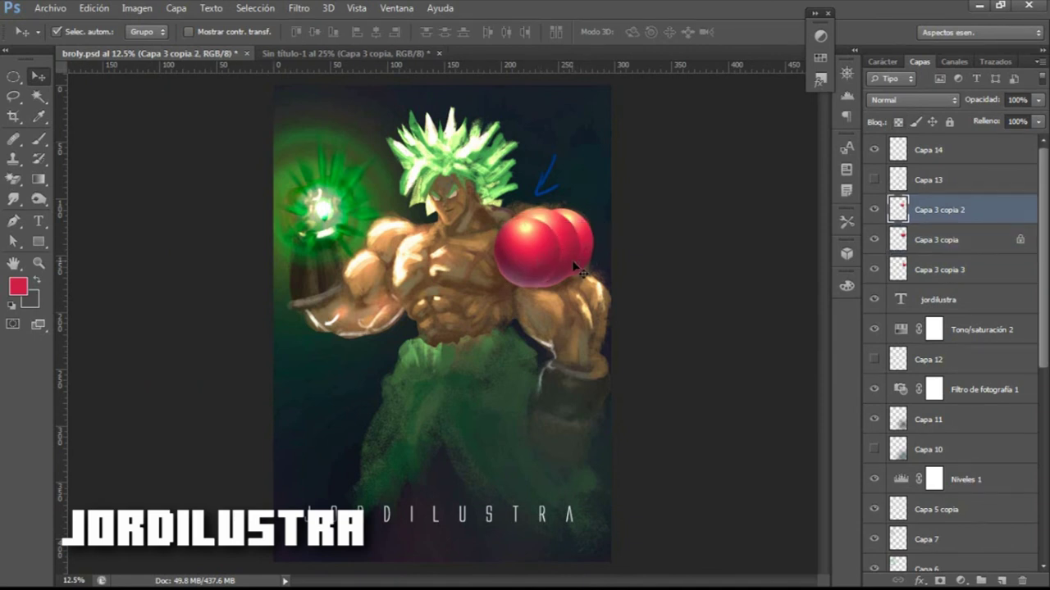
{"action": "left_click", "coordinate": [572, 268]}
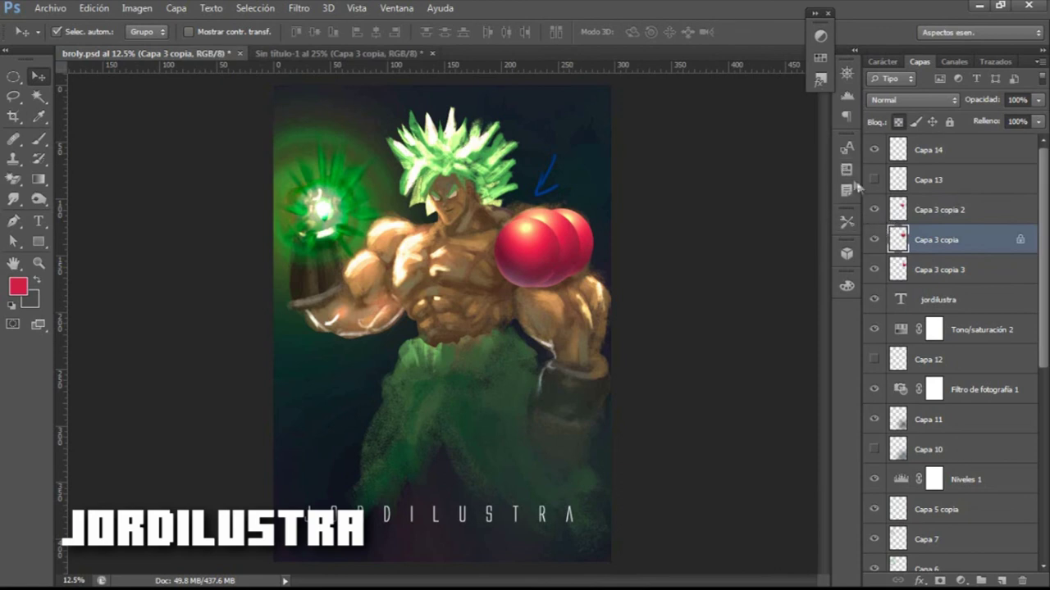
Show Capa 13 briefly to compare it with the painting, then hide it again.
{"action": "left_click", "coordinate": [874, 179]}
{"action": "left_click", "coordinate": [874, 181]}
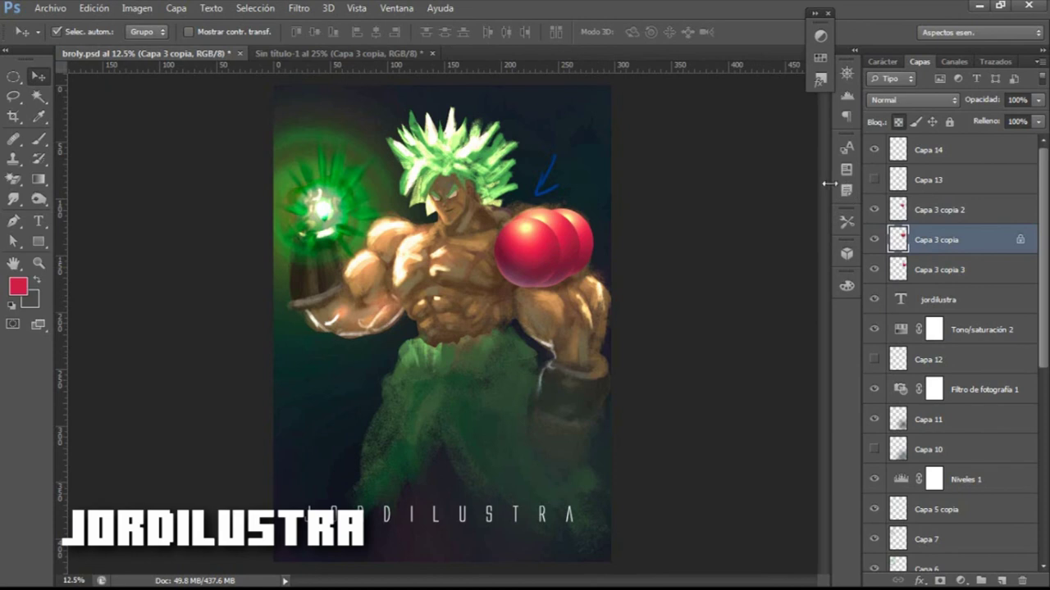